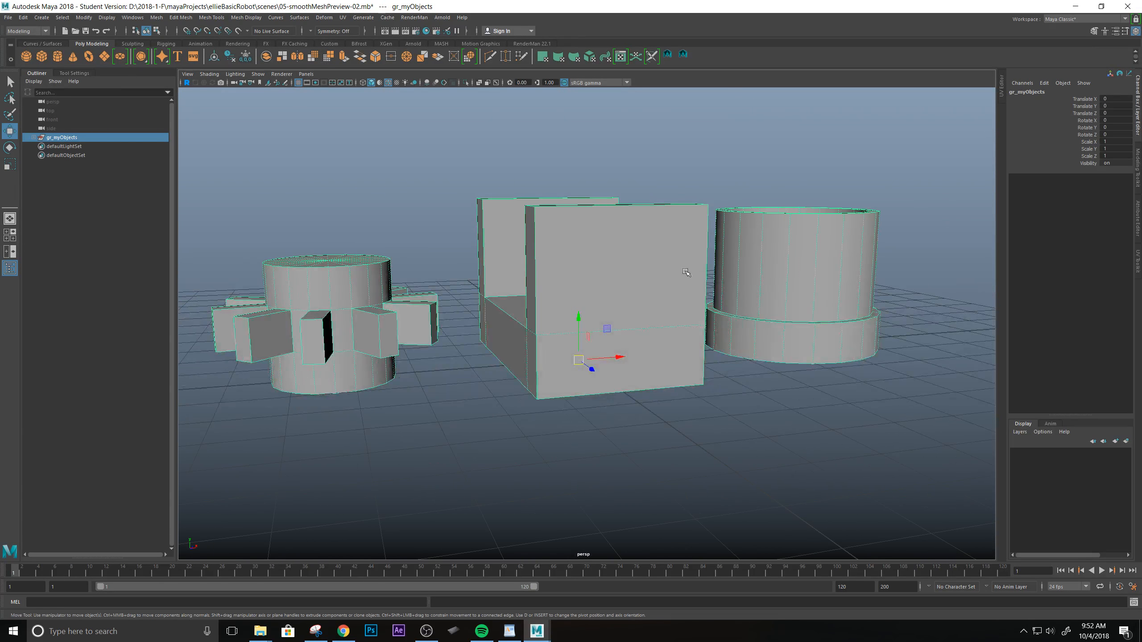
Examine the gear-like cylinder, the U-shaped block and the pipe from several angles.
alt+drag(673, 361, 633, 293)
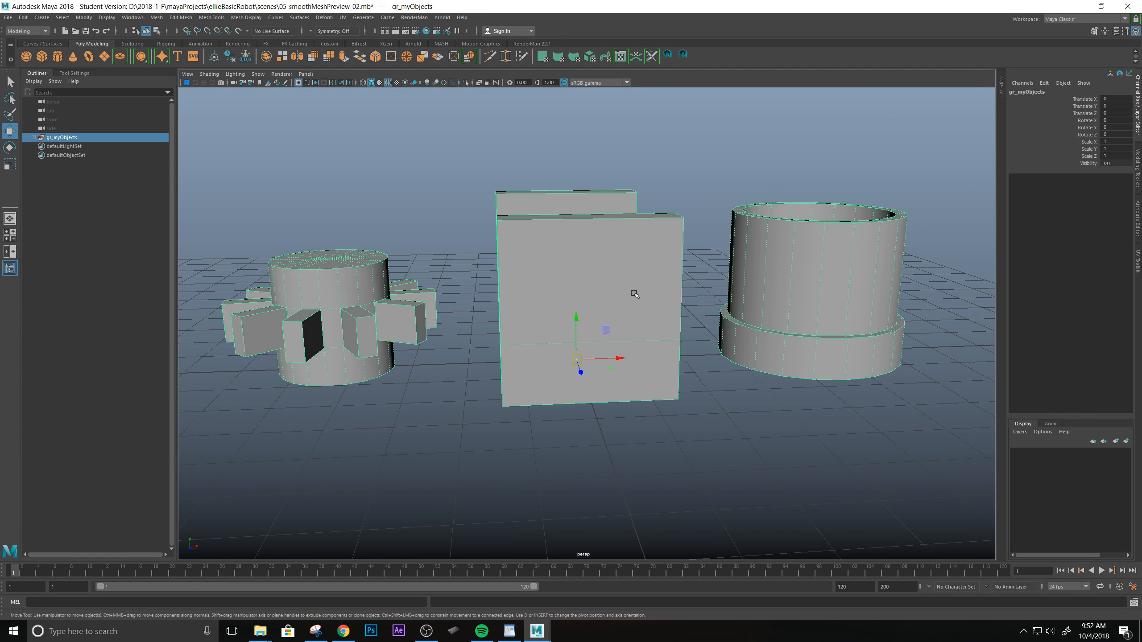
mouse_move(544, 313)
alt+mouse_down()
mouse_move(563, 337)
mouse_move(561, 300)
alt+mouse_up()
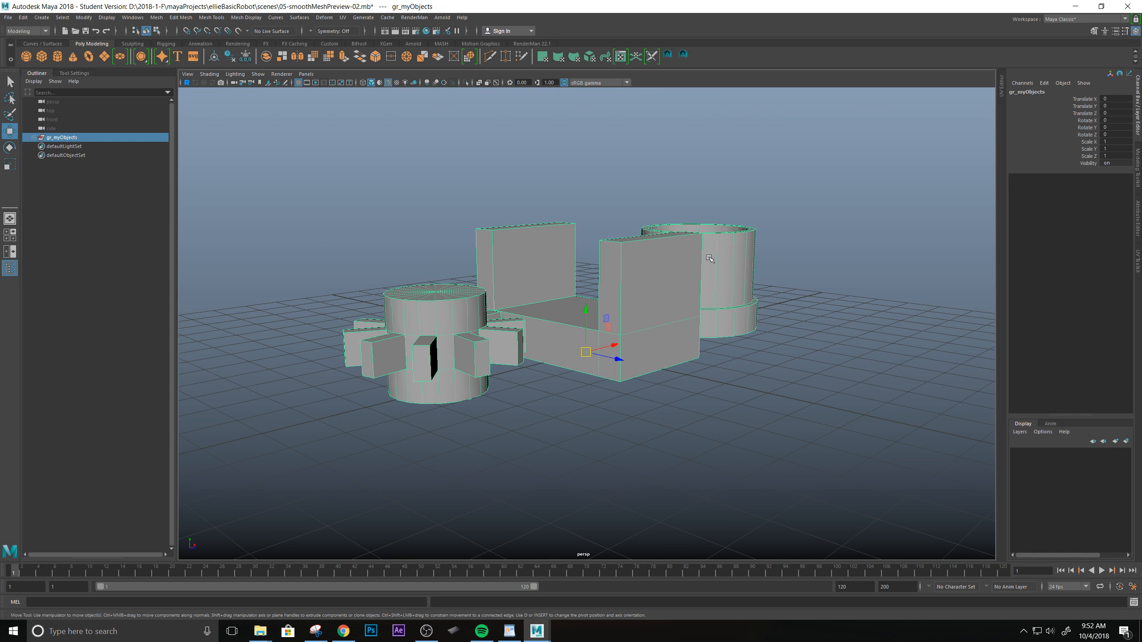
drag(817, 205, 346, 450)
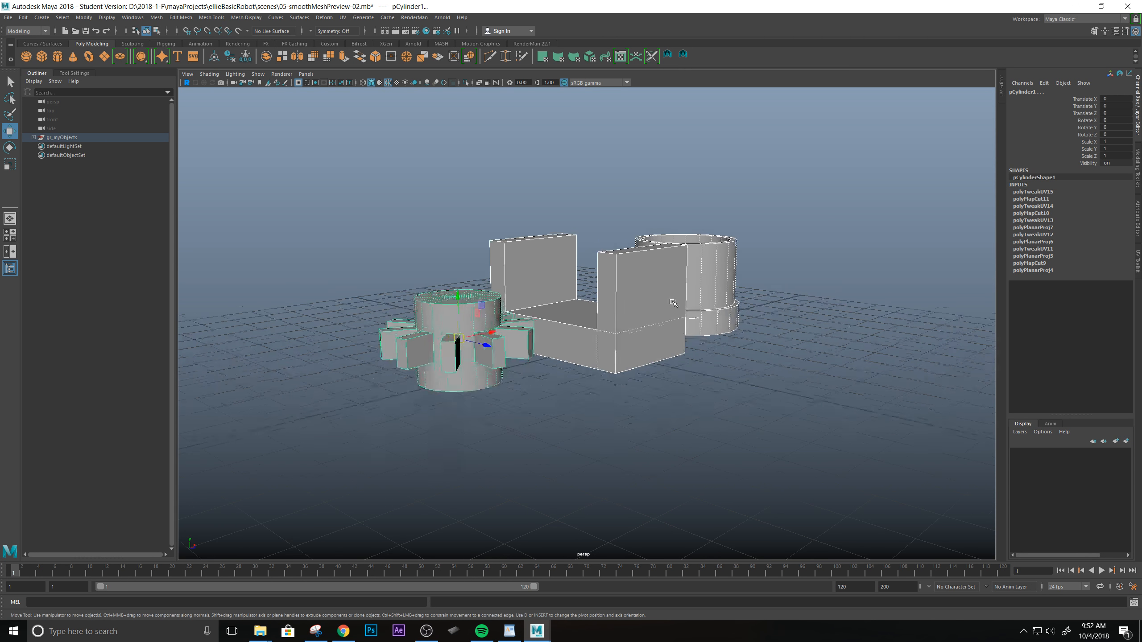
alt+drag(700, 293, 663, 340)
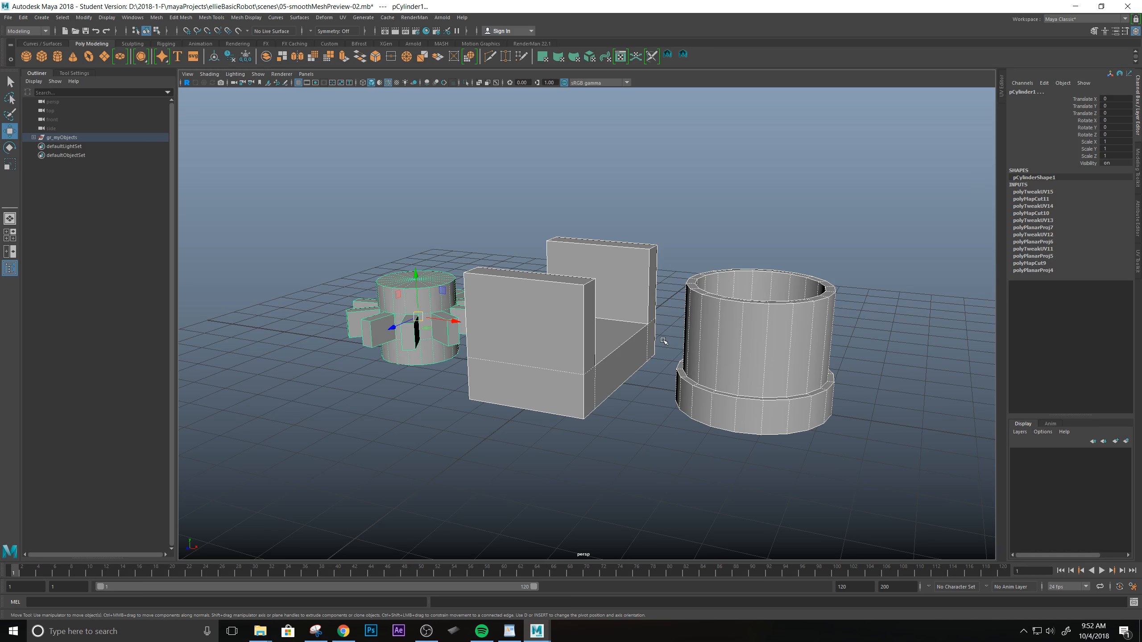
scroll(664, 341, up, 3)
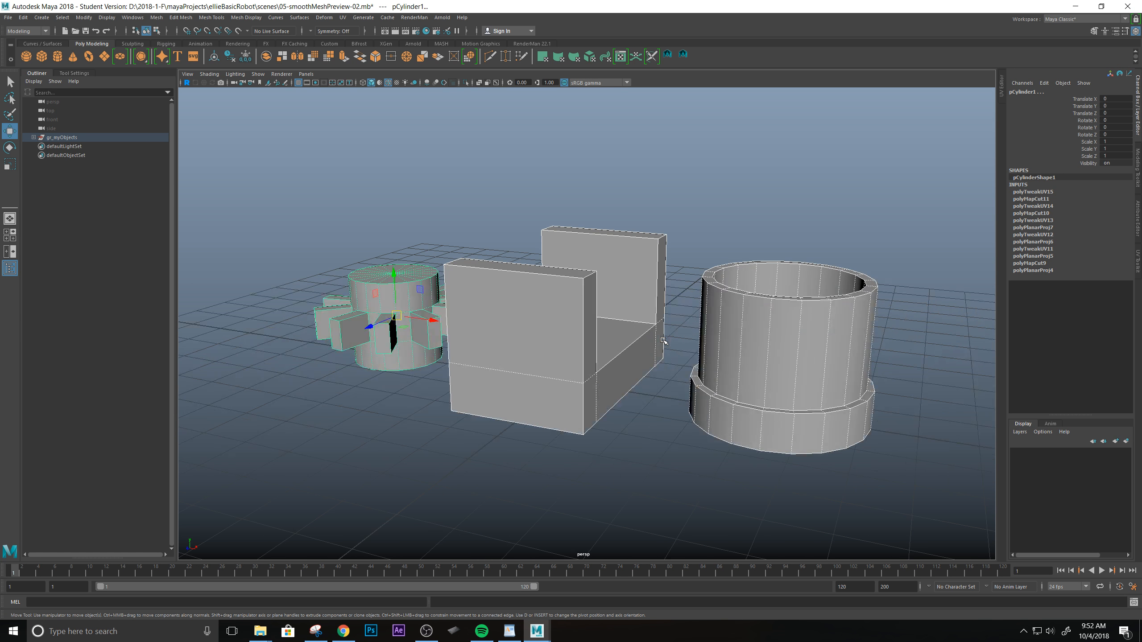
alt+drag(617, 333, 711, 325)
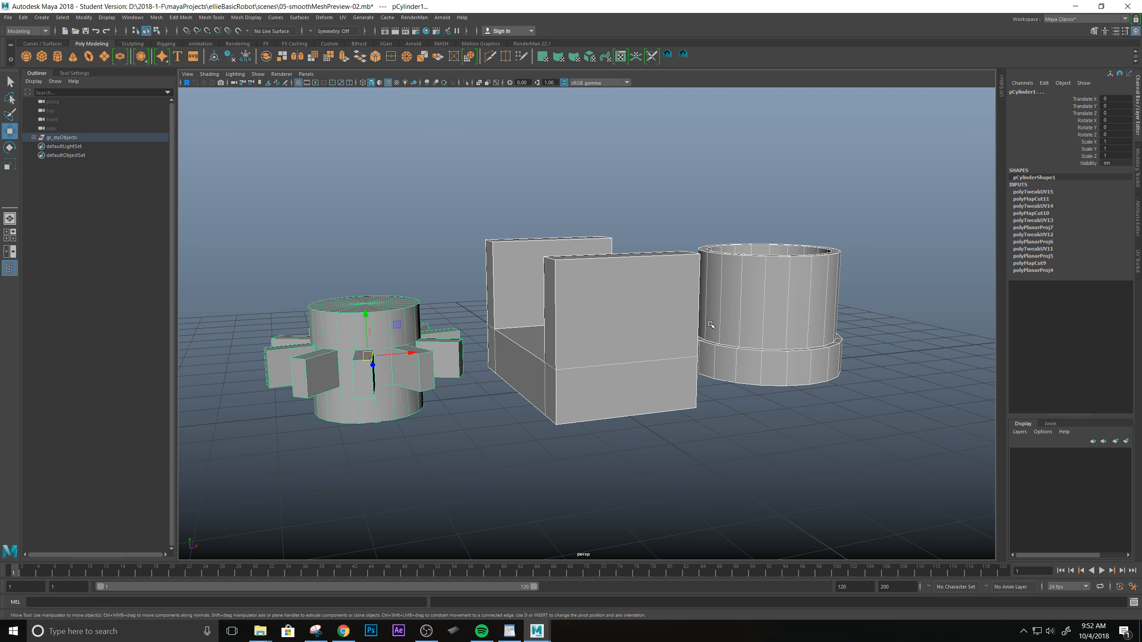
alt+drag(695, 329, 760, 315)
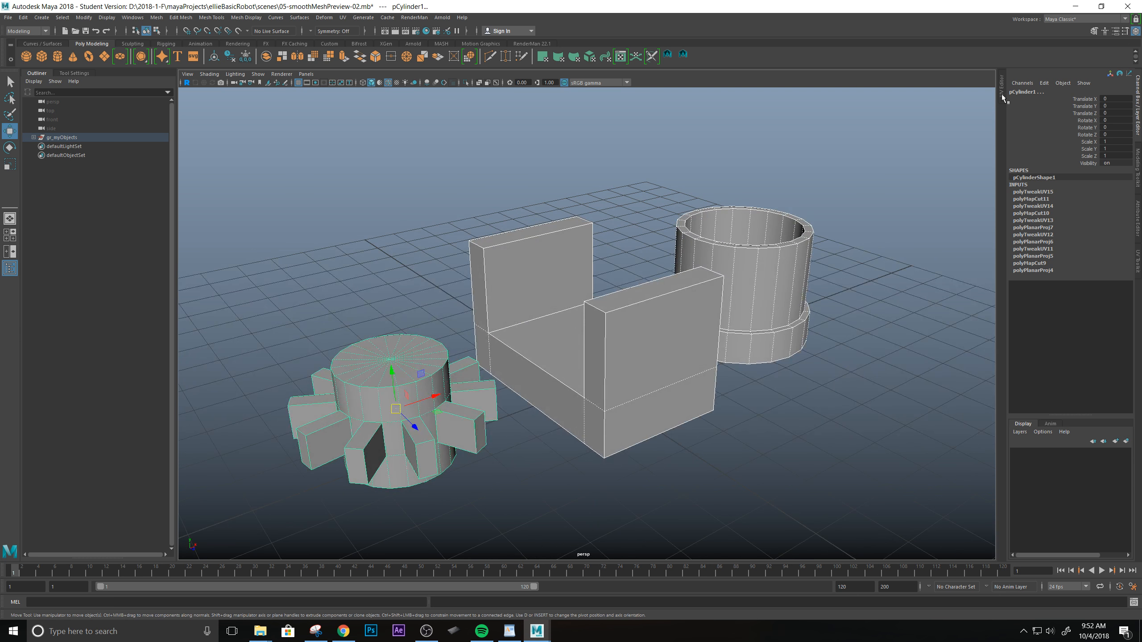
alt+drag(652, 360, 551, 298)
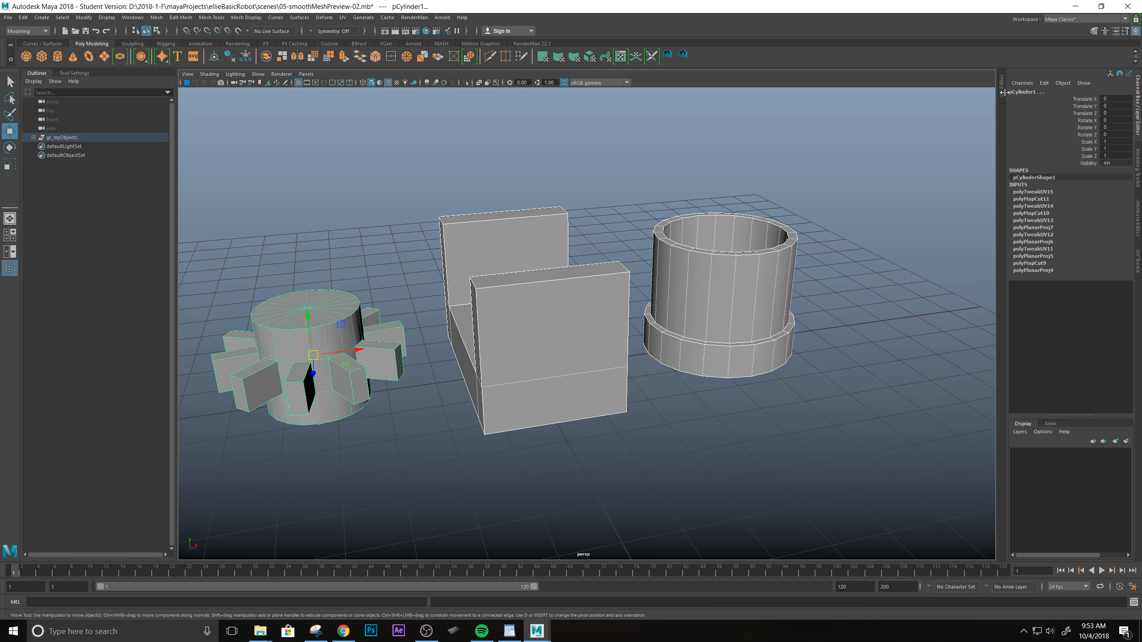
Open the UV Editor and show the checker map on the U-shaped block to inspect its UVs.
click(532, 213)
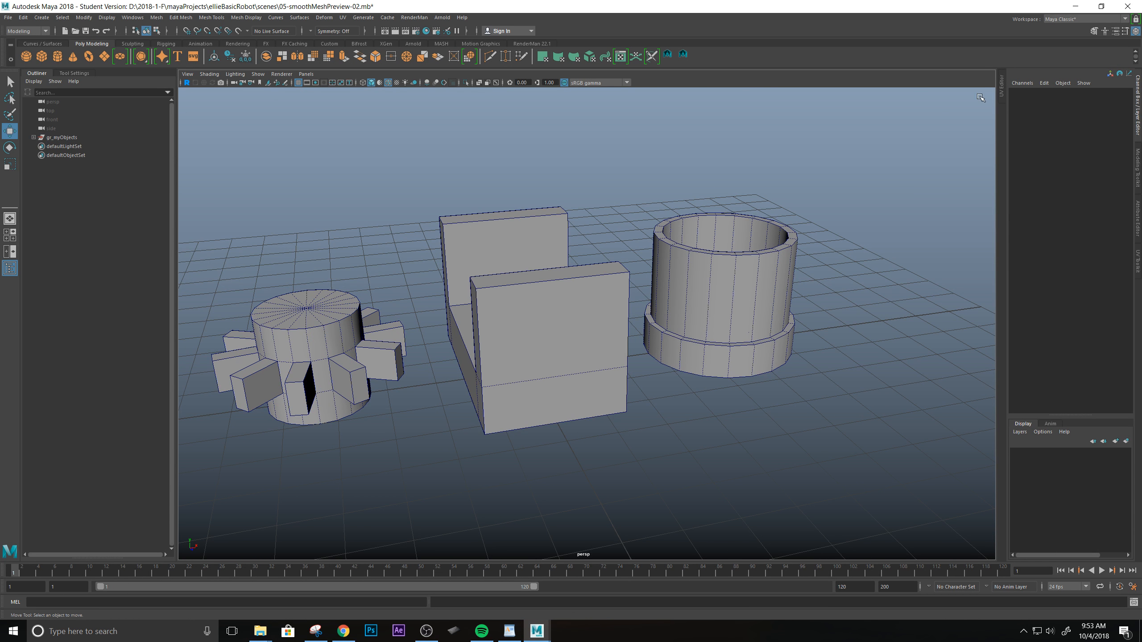
click(1003, 93)
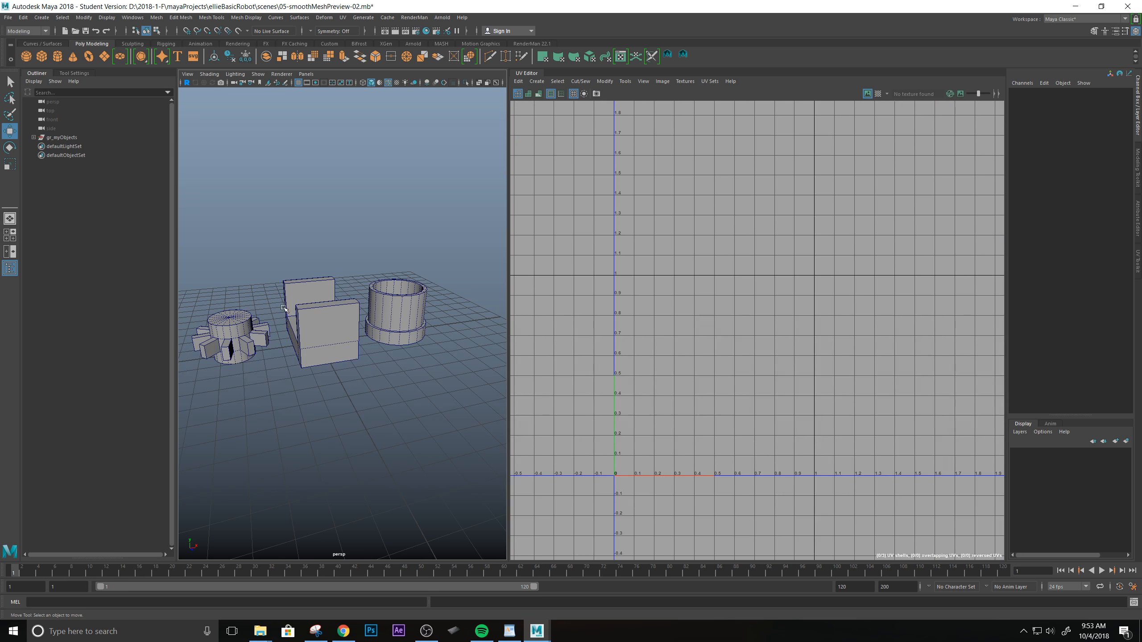
click(346, 312)
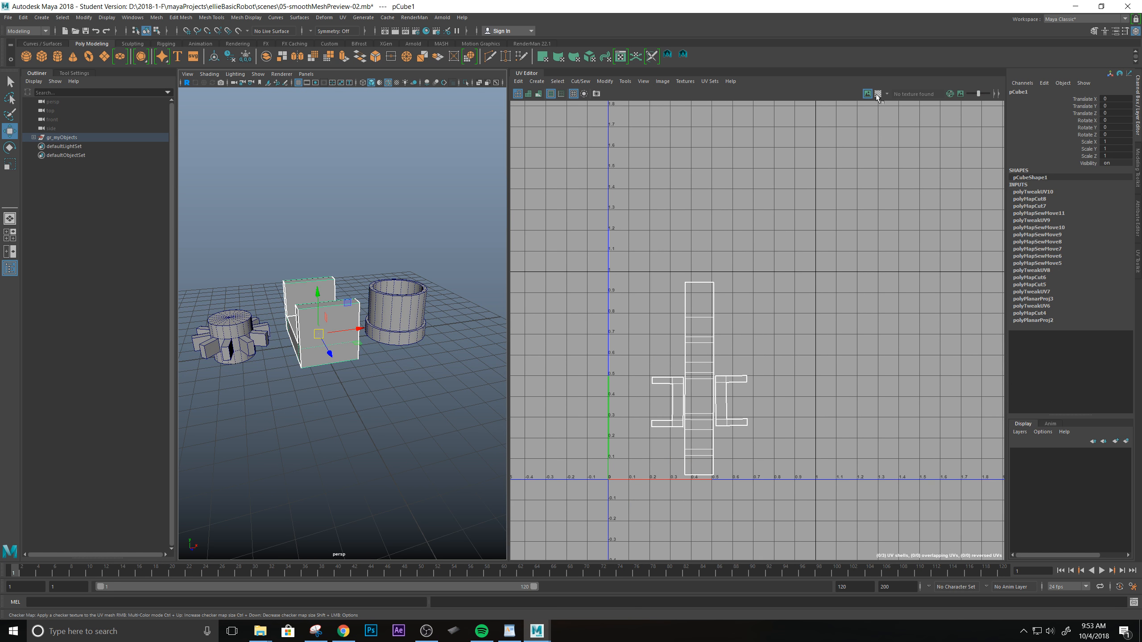
click(877, 94)
scroll(454, 375, down, 3)
scroll(454, 374, up, 6)
alt+drag(306, 369, 352, 361)
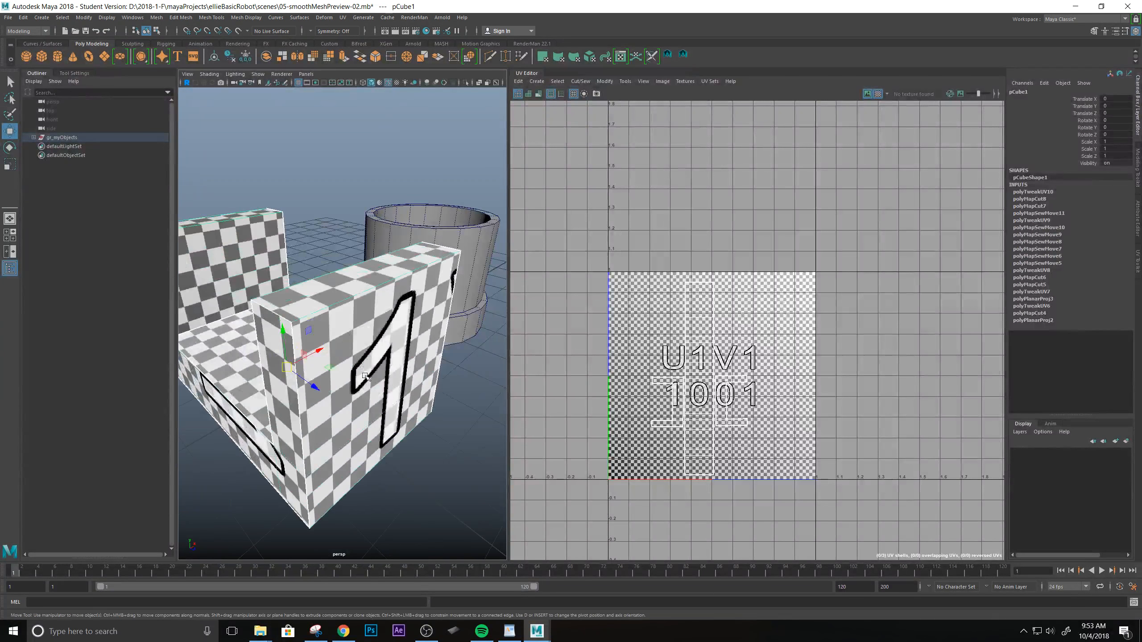
scroll(353, 360, down, 3)
alt+middle_drag(352, 360, 359, 363)
alt+drag(360, 363, 370, 404)
scroll(729, 417, up, 3)
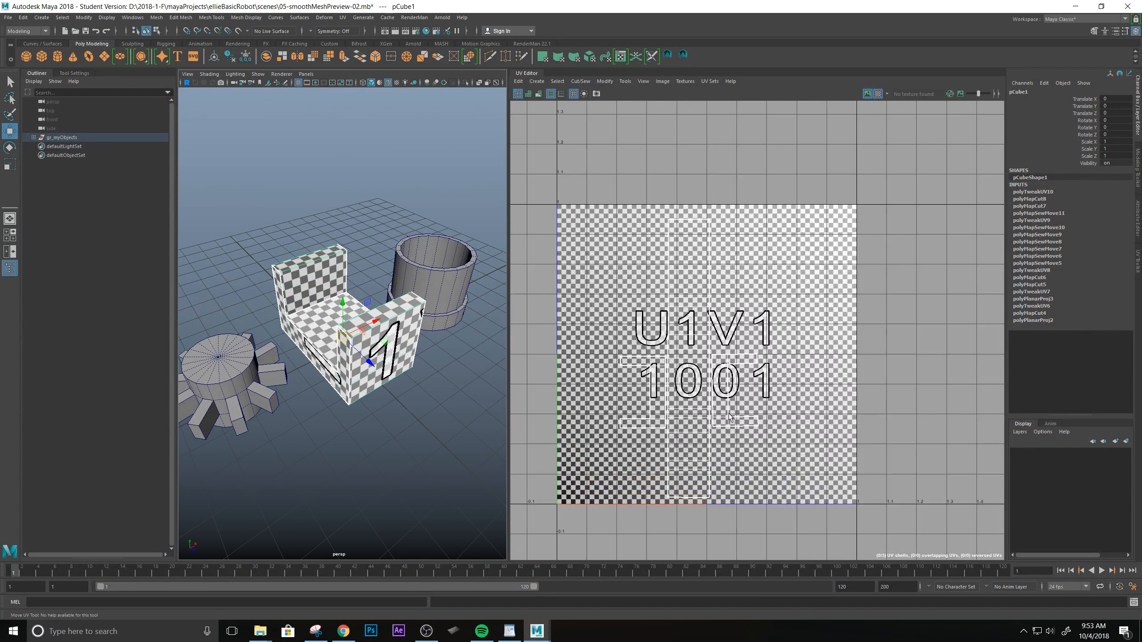
Inspect the checker-mapped UV layouts of the pipe, the gear-like cylinder and the U-shaped block one after another.
click(420, 272)
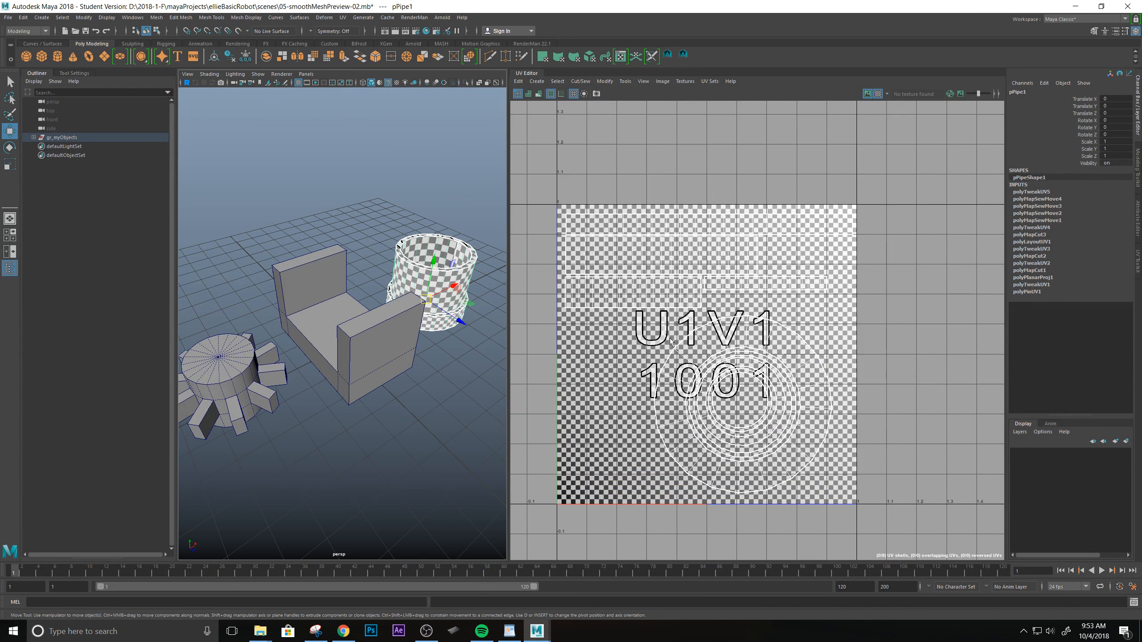
click(281, 395)
alt+drag(270, 380, 391, 370)
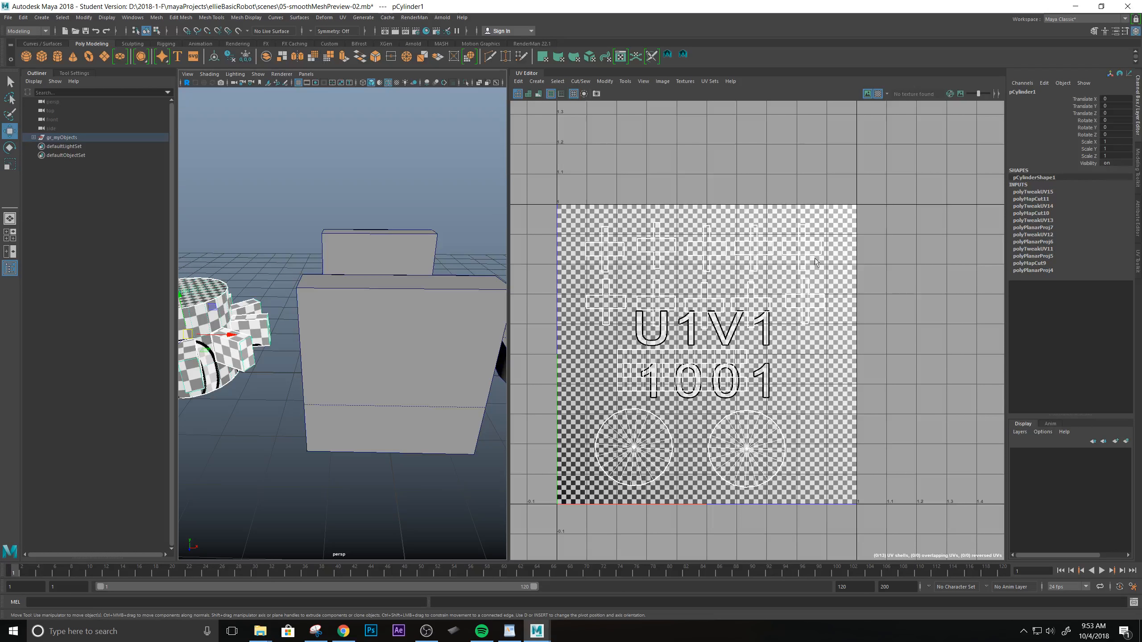
key(a)
scroll(383, 335, up, 5)
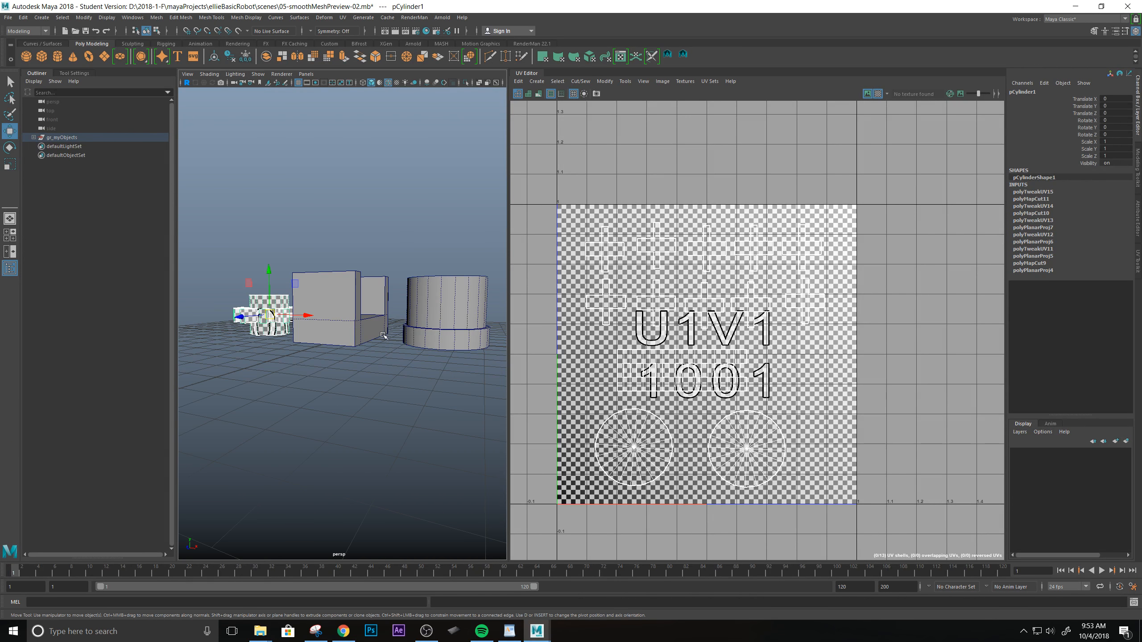
mouse_move(383, 335)
alt+mouse_down()
mouse_move(381, 290)
mouse_move(422, 311)
mouse_move(295, 332)
mouse_move(378, 330)
alt+mouse_up()
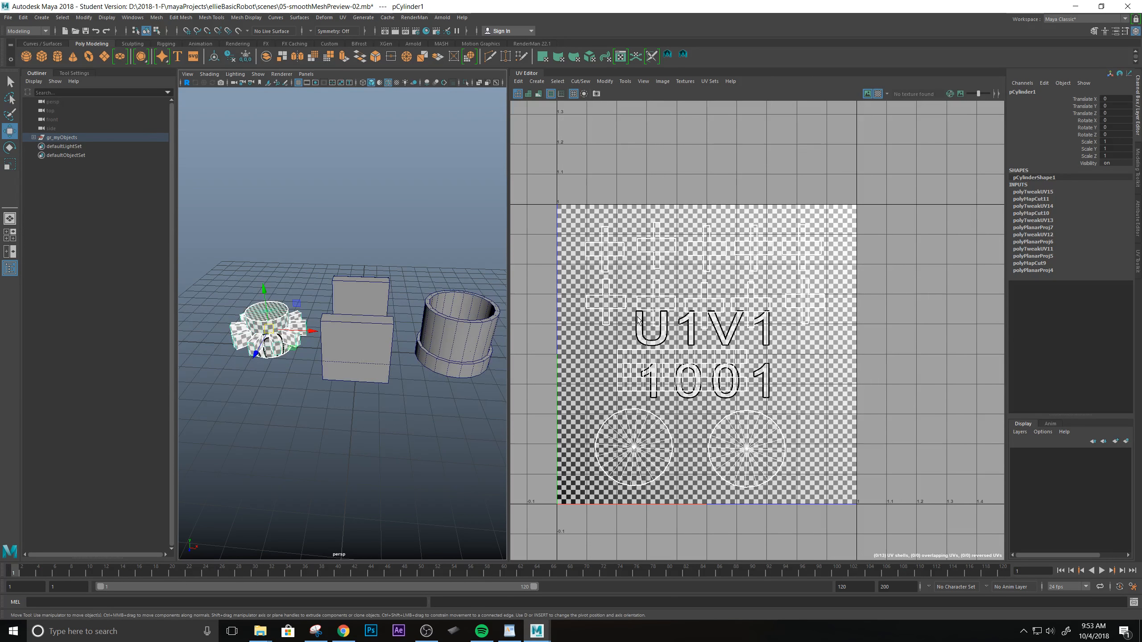
click(458, 288)
click(373, 330)
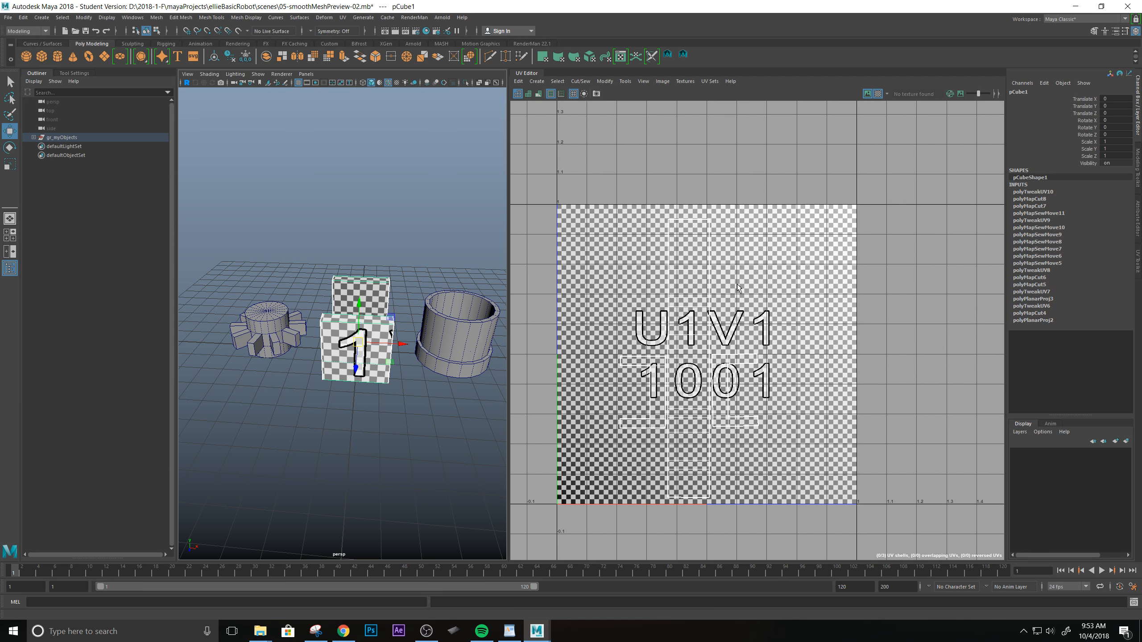
Turn off the checker map and close the UV Editor, leaving no object selected.
click(877, 93)
click(532, 75)
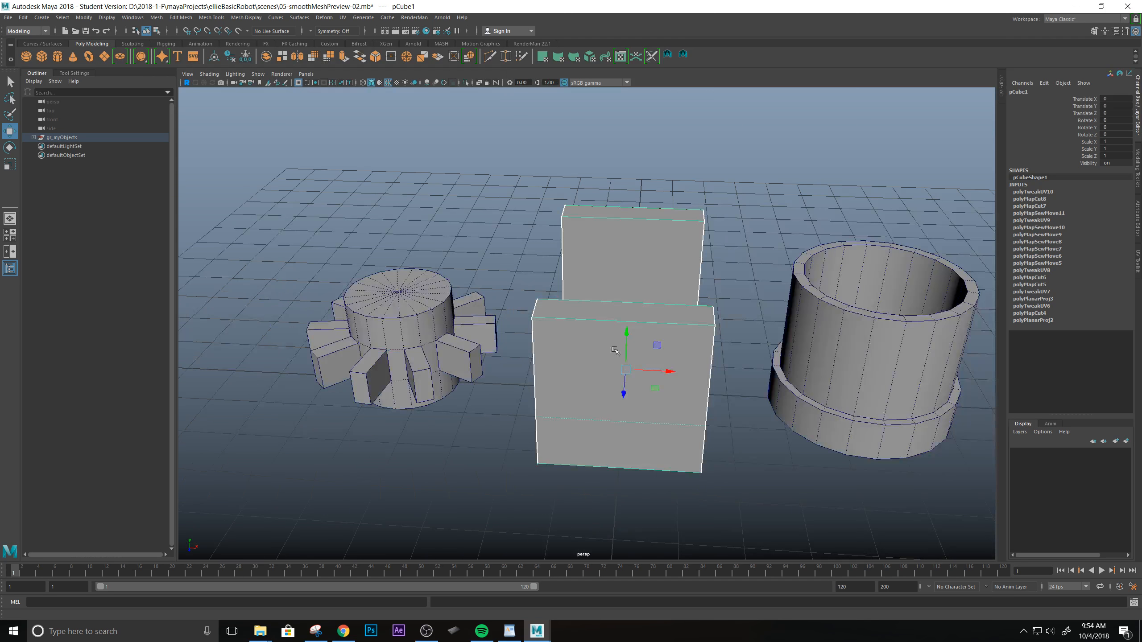
click(716, 155)
Select the gr_myObjects group in the Outliner and expand its whole hierarchy.
click(75, 139)
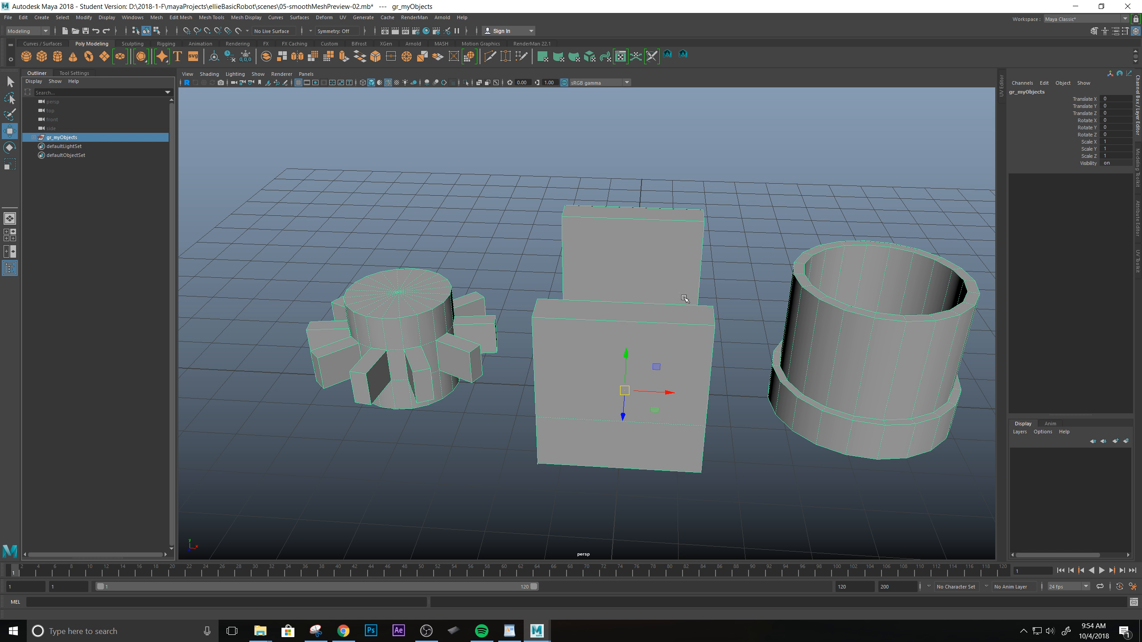
click(34, 137)
scroll(613, 322, down, 2)
scroll(613, 322, up, 4)
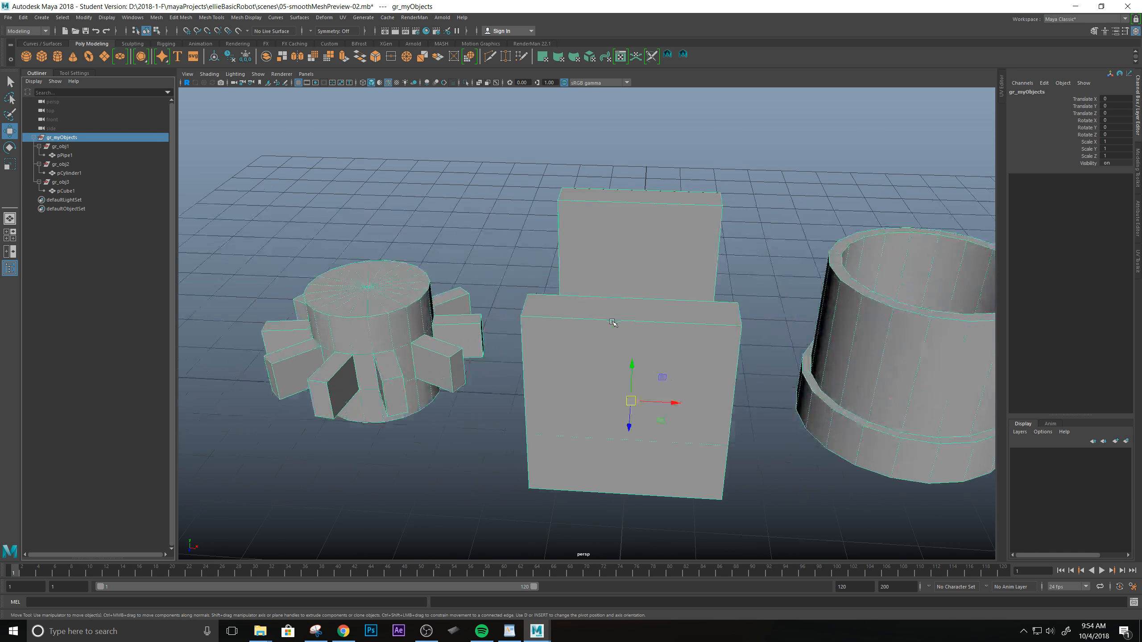
scroll(609, 371, down, 4)
alt+drag(596, 370, 562, 335)
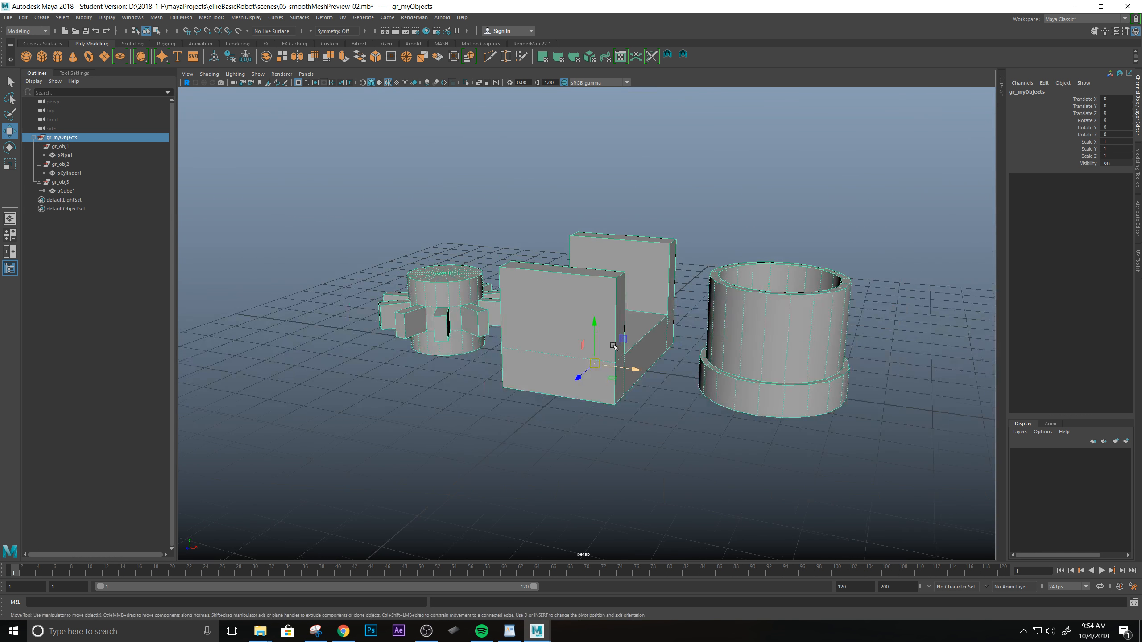
mouse_move(706, 318)
alt+mouse_down()
mouse_move(649, 321)
mouse_move(712, 319)
alt+mouse_up()
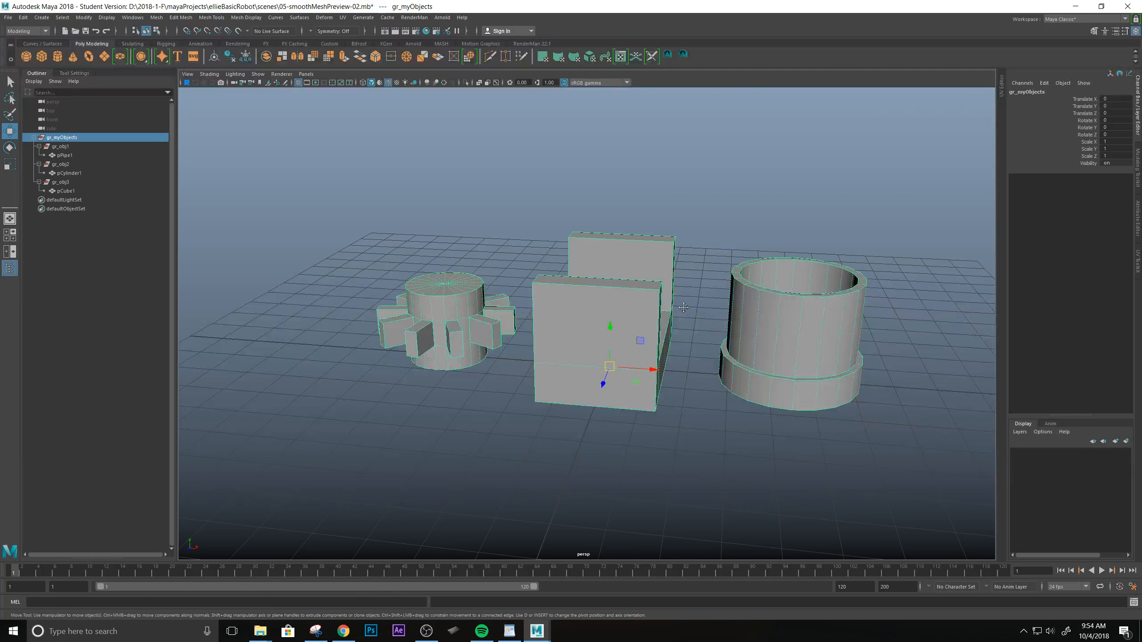
alt+middle_drag(683, 309, 673, 291)
alt+drag(674, 292, 676, 302)
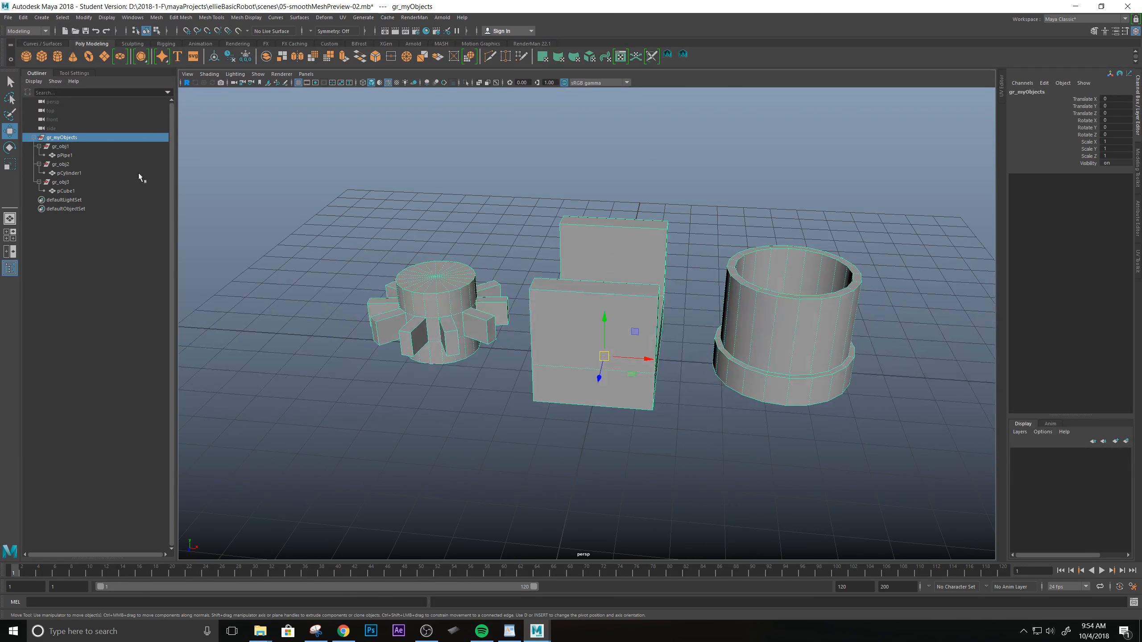
Examine which model belongs to each of the groups gr_obj1, gr_obj2 and gr_obj3 by selecting the groups and their meshes.
click(58, 155)
click(62, 145)
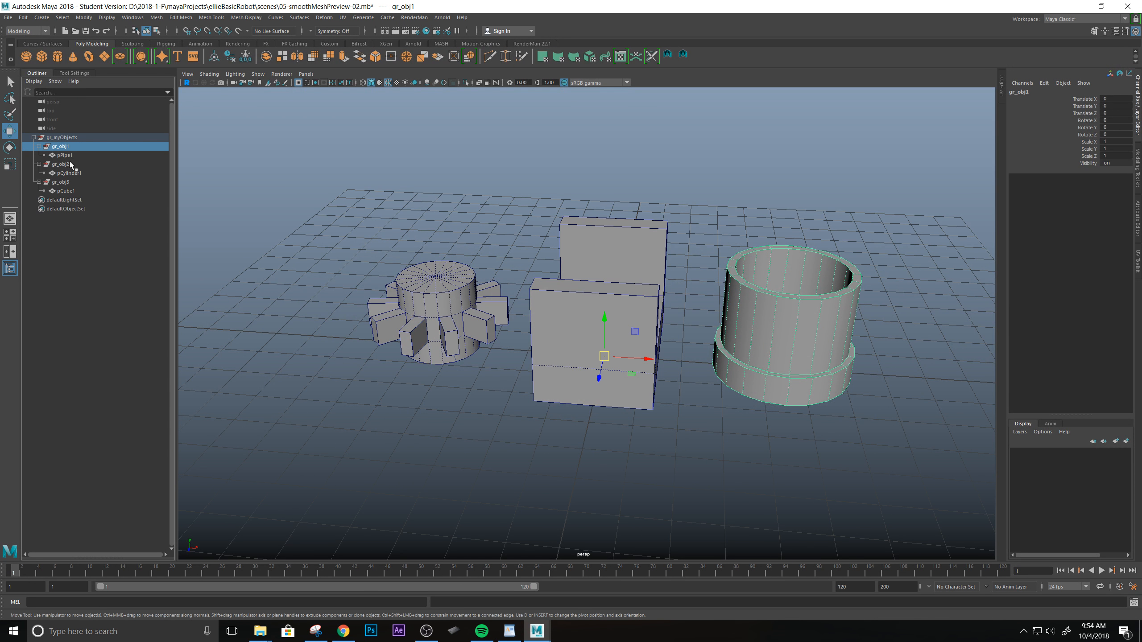
click(68, 164)
click(68, 173)
click(63, 182)
click(66, 191)
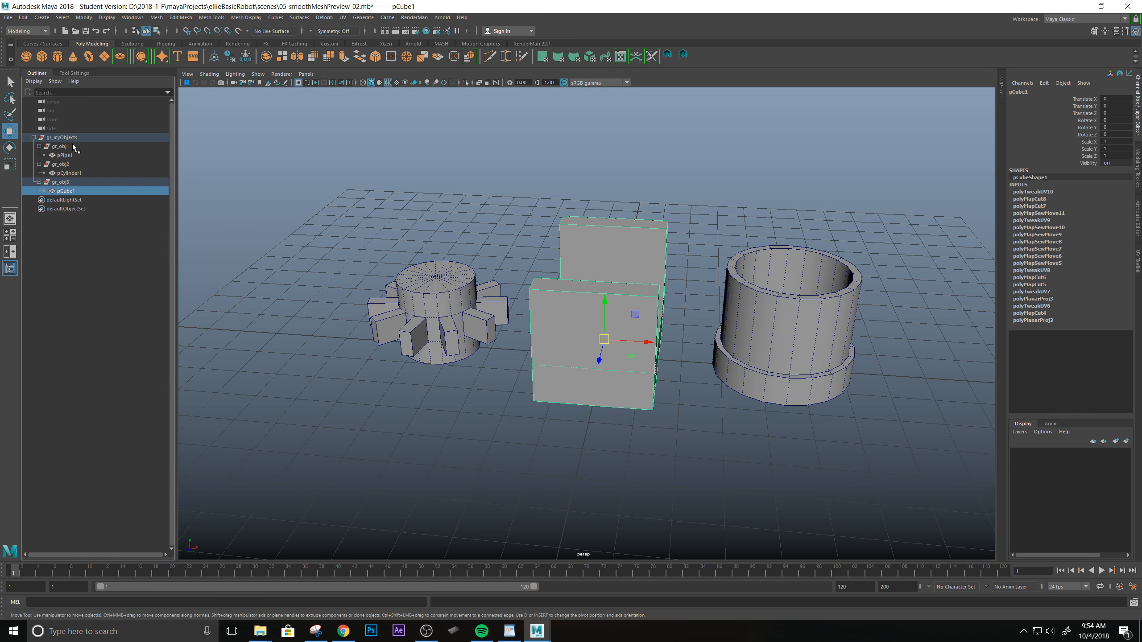
Select the gr_myObjects parent group and examine the three models together from different angles.
click(62, 138)
alt+drag(562, 279, 679, 303)
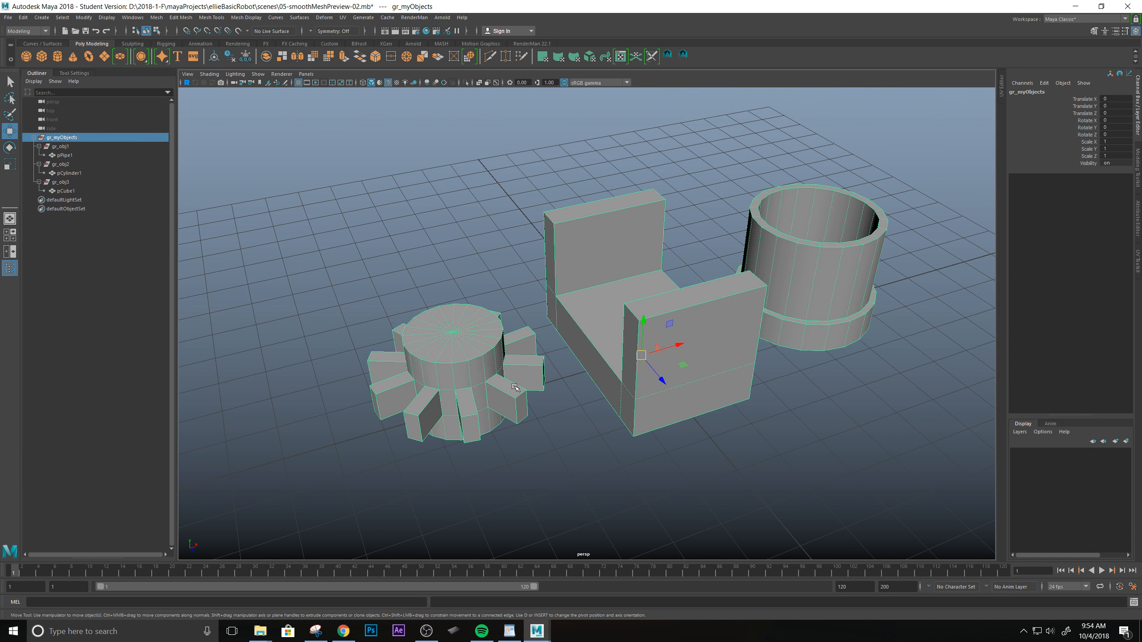
alt+drag(530, 362, 450, 333)
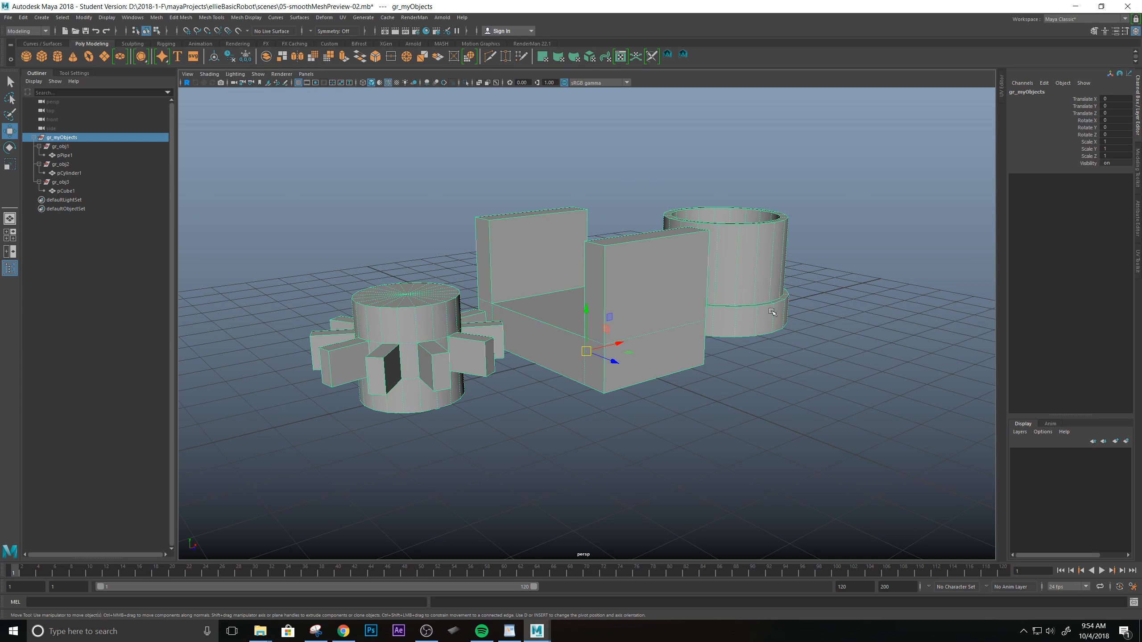
alt+drag(779, 368, 790, 365)
alt+drag(741, 270, 652, 243)
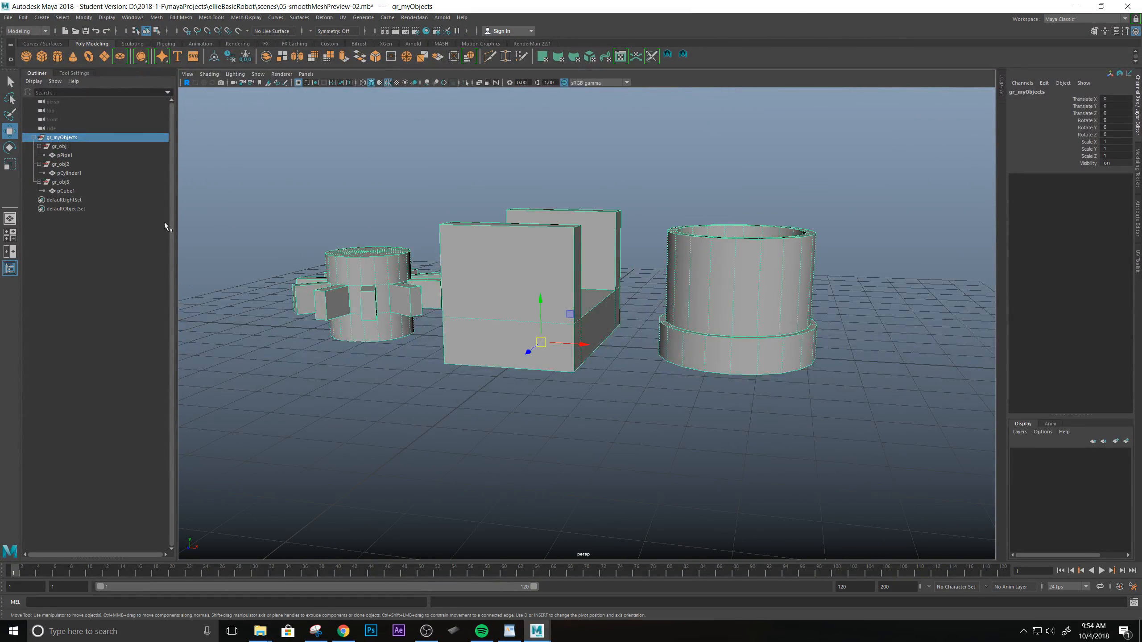
With gr_myObjects selected, run the MEL command "select -hi" to select the group's entire hierarchy.
click(62, 146)
click(62, 137)
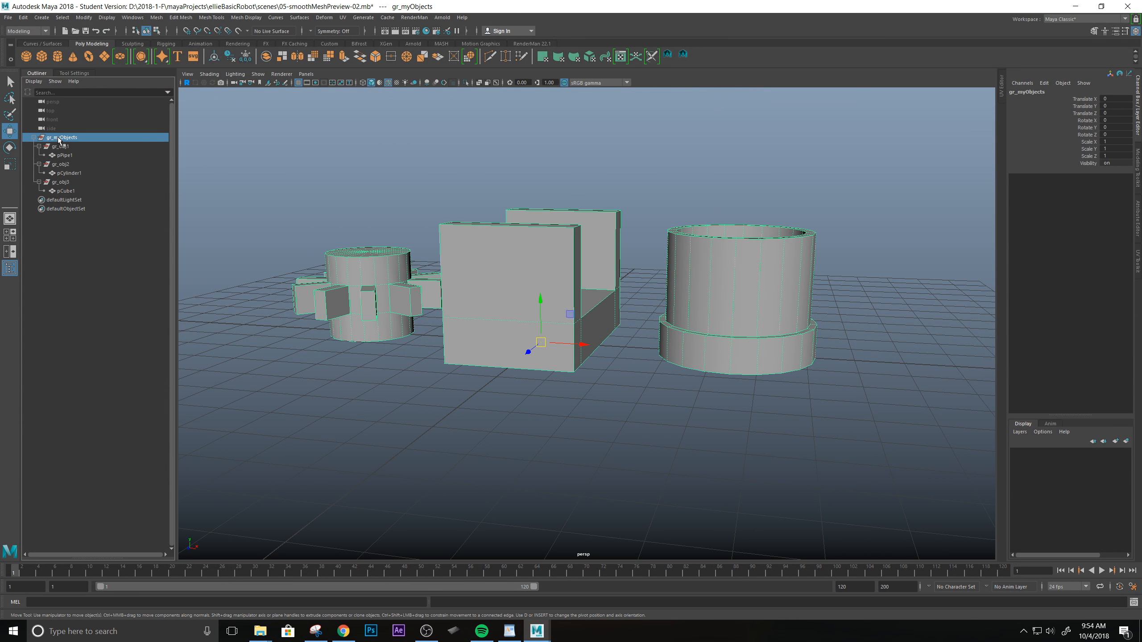
alt+drag(943, 306, 704, 259)
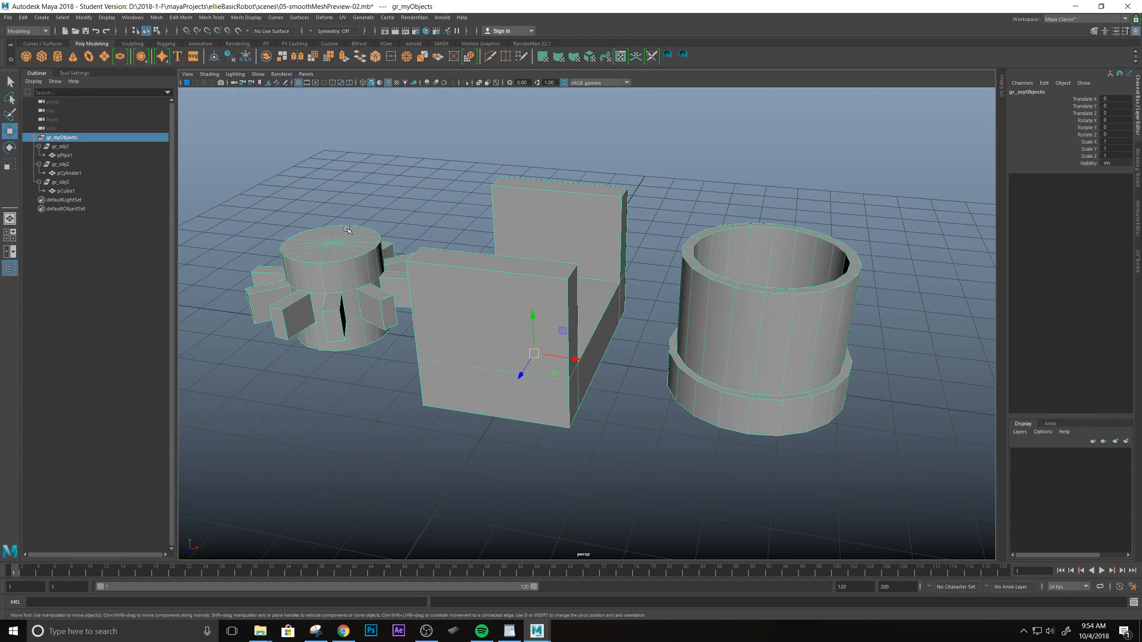
scroll(347, 229, down, 1)
alt+drag(437, 268, 471, 250)
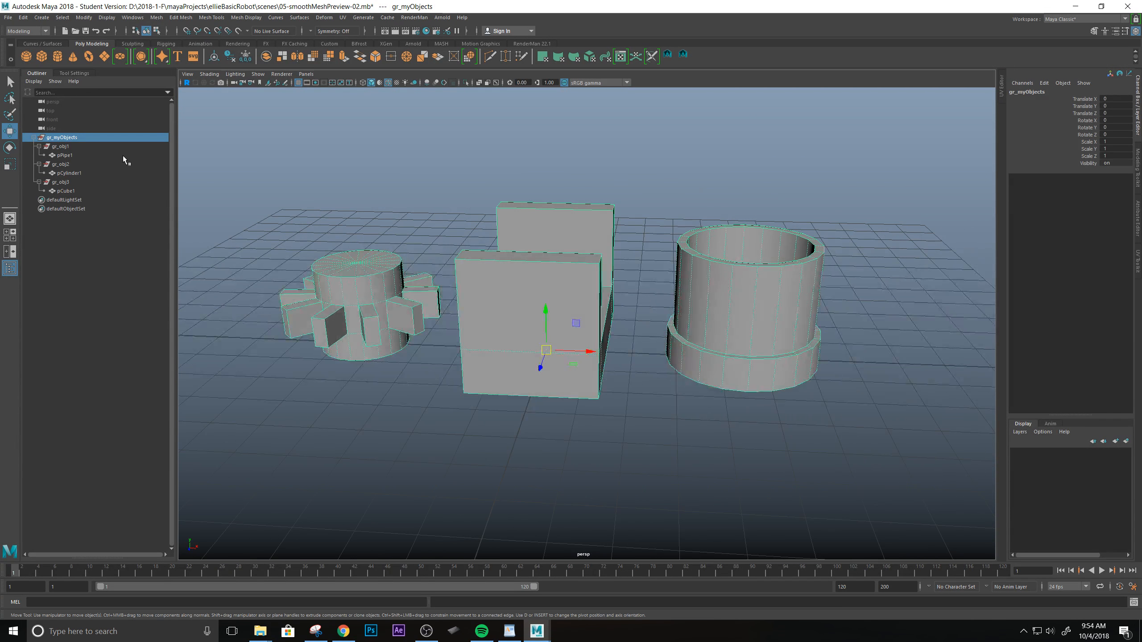
click(44, 601)
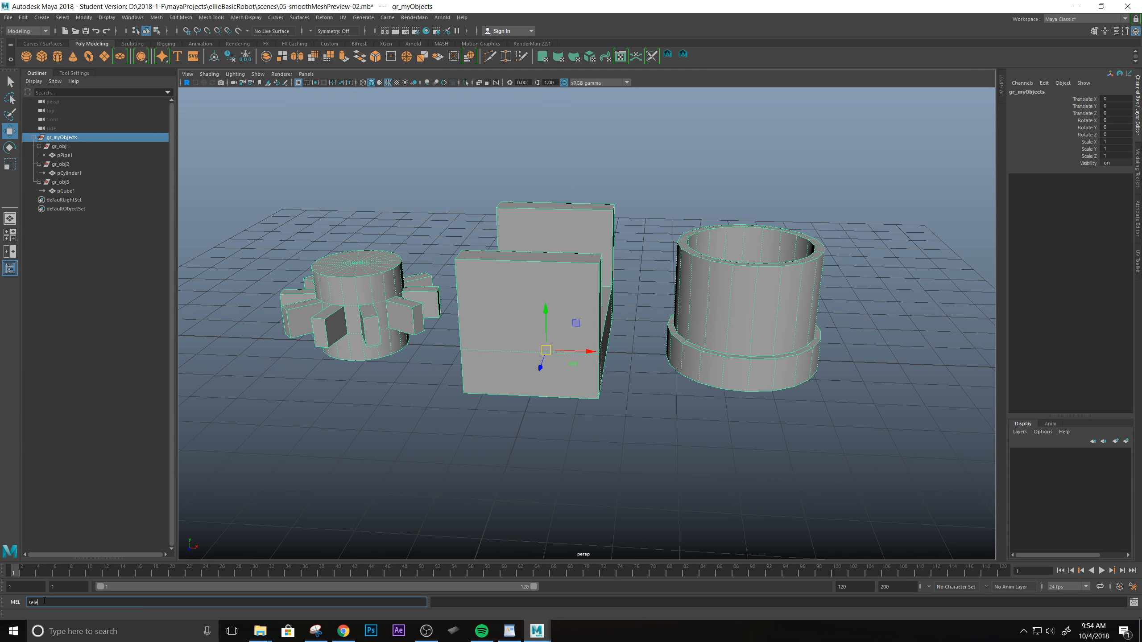
text(select -hi)
key(Return)
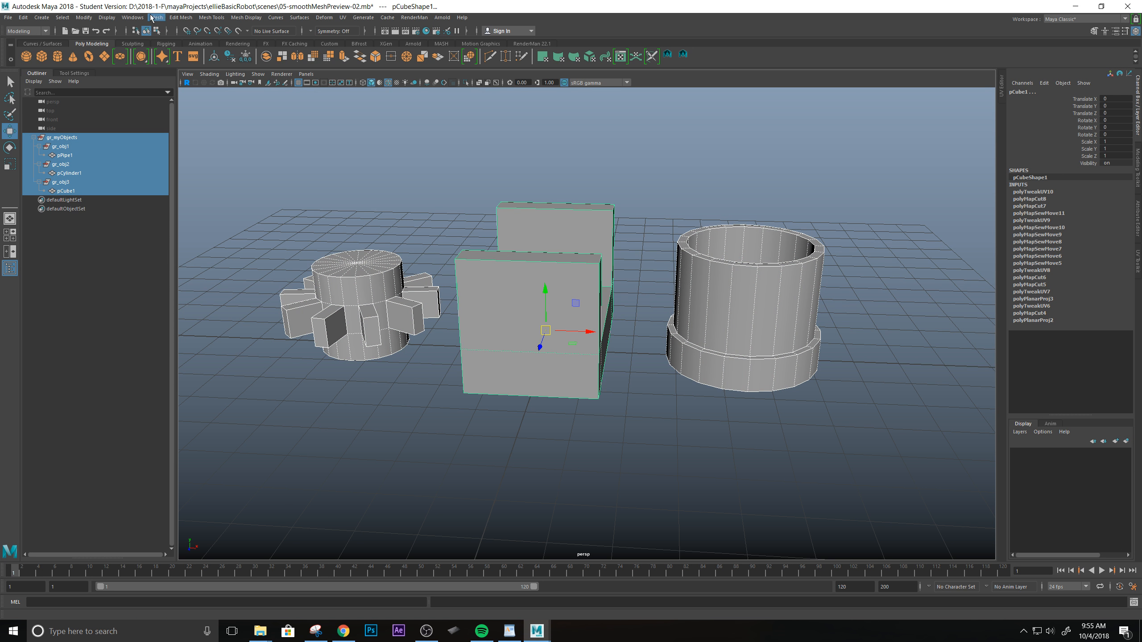
Freeze the transformations of the entire selected gr_myObjects hierarchy.
click(88, 17)
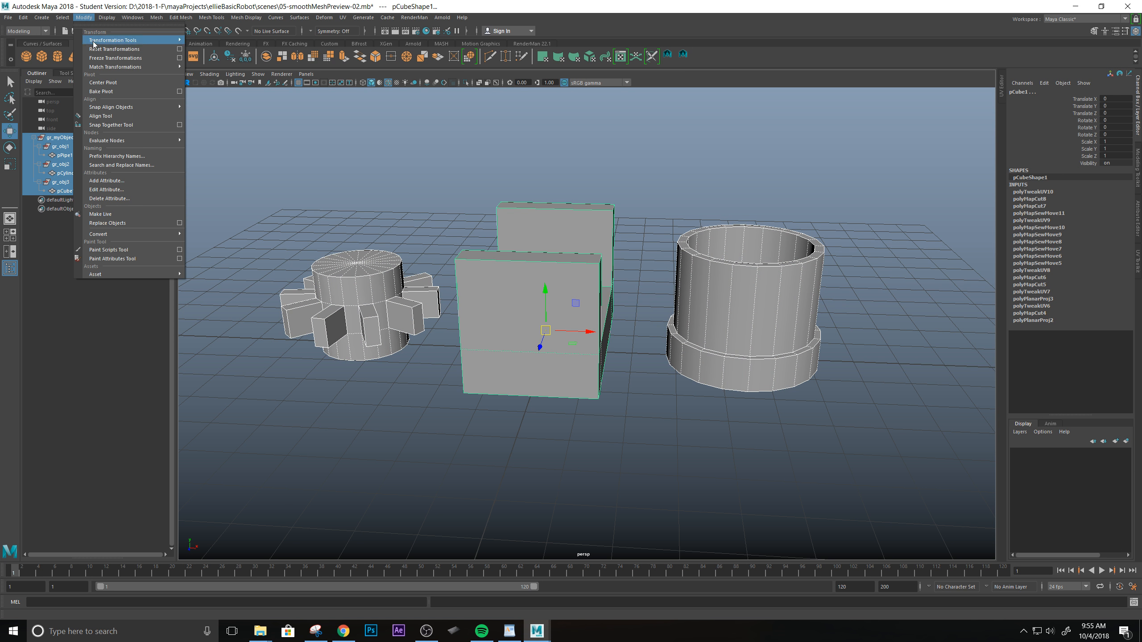
click(102, 58)
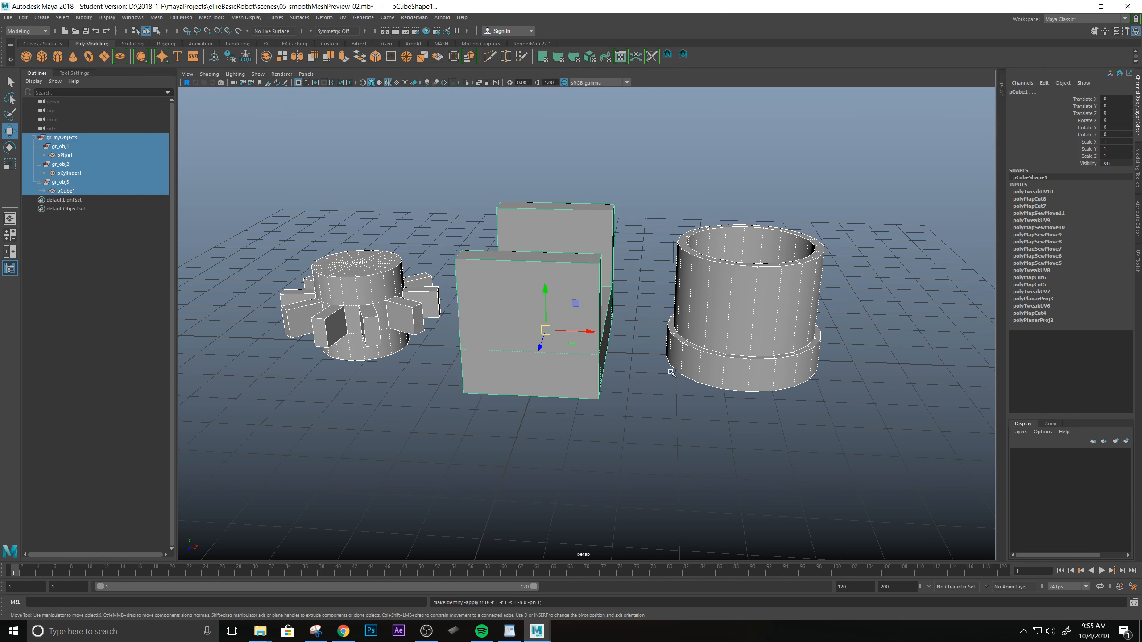
alt+drag(671, 373, 683, 232)
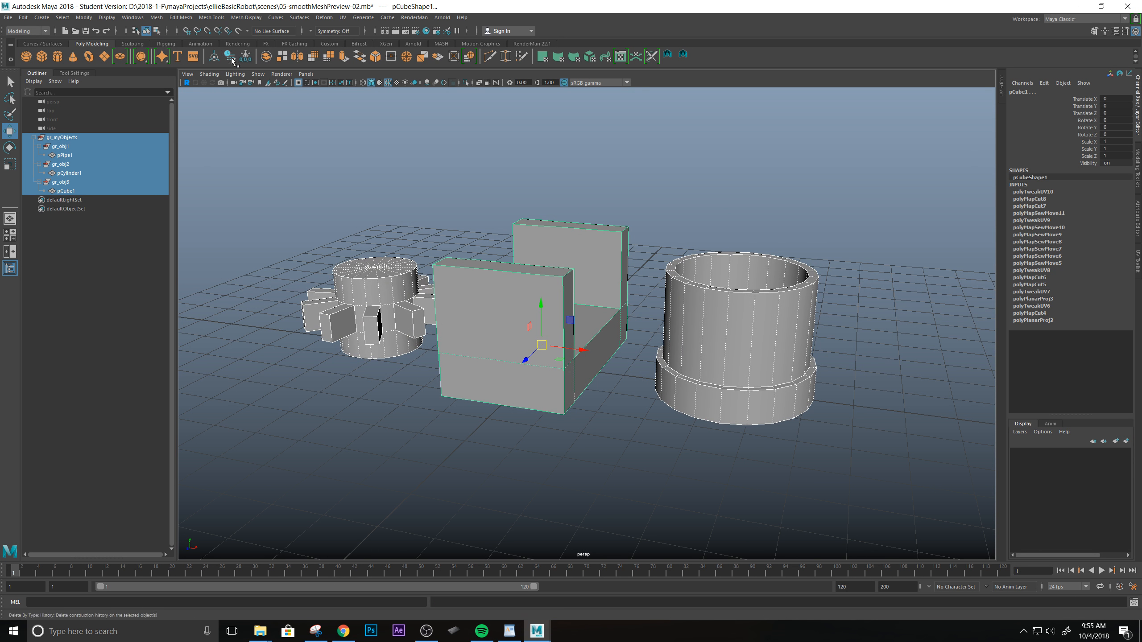
Add a Delete All by Type > History shortcut to the Custom shelf and run it to delete all construction history.
click(335, 45)
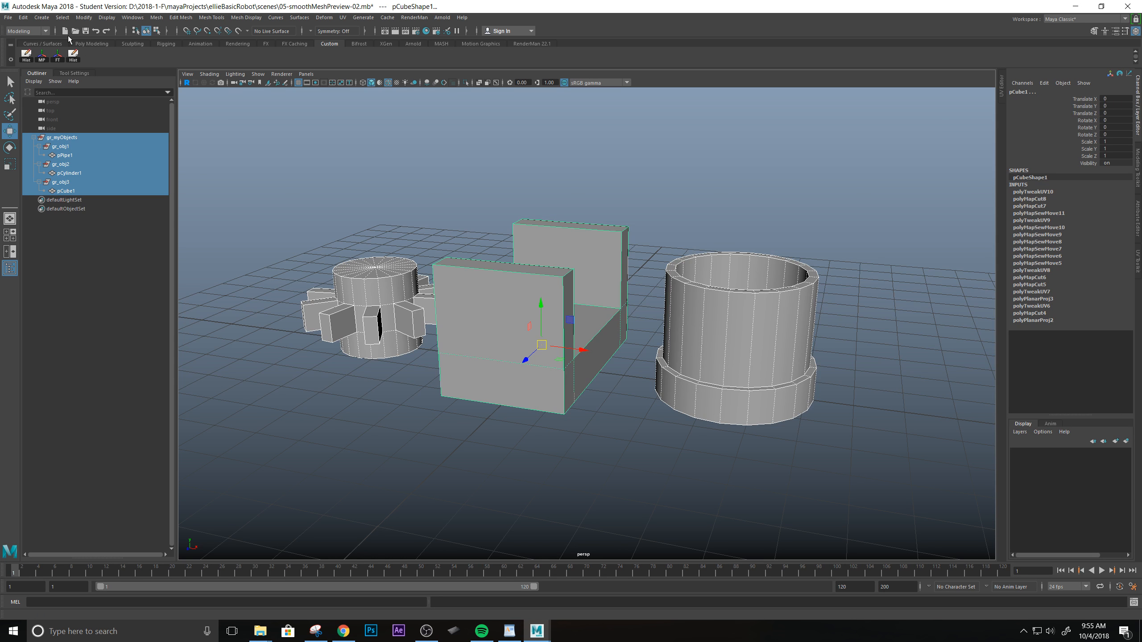
click(24, 17)
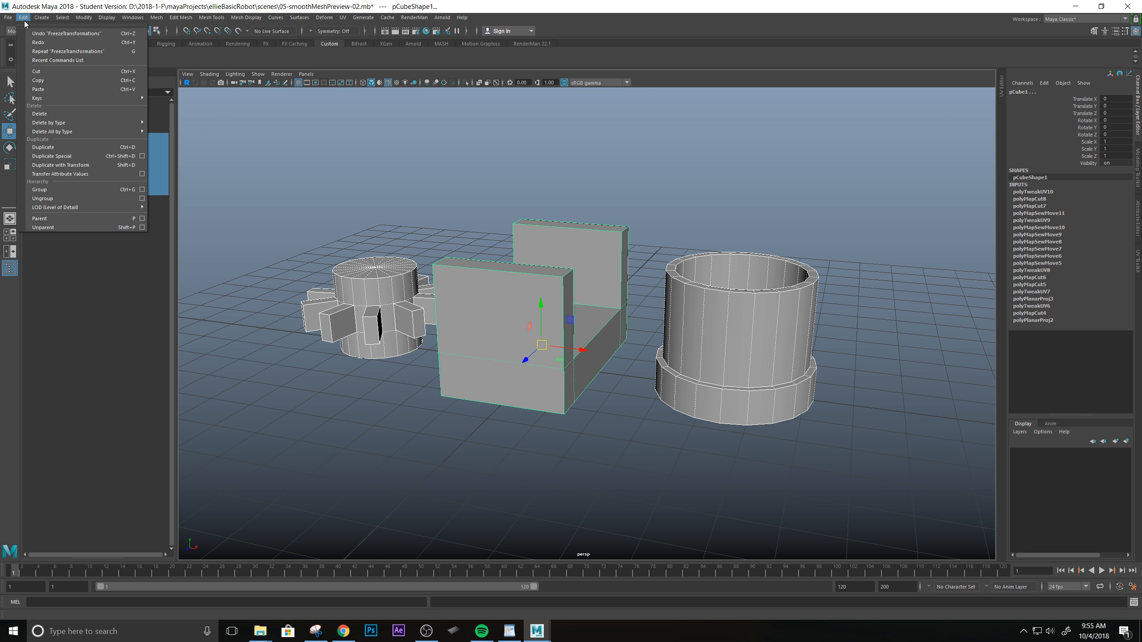
mouse_move(44, 130)
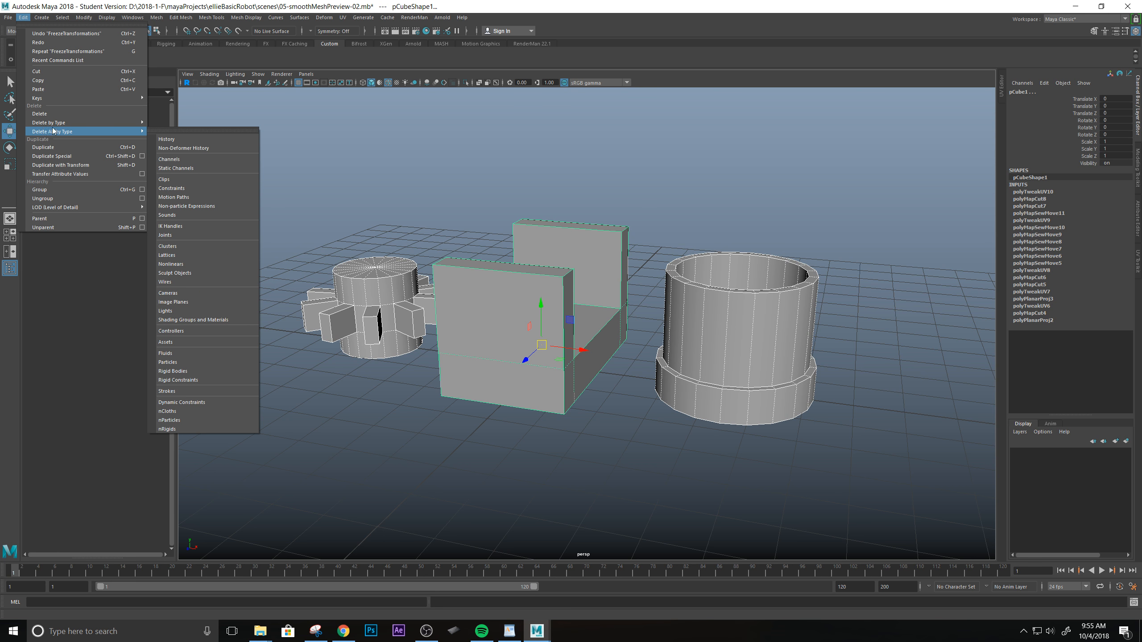
click(168, 141)
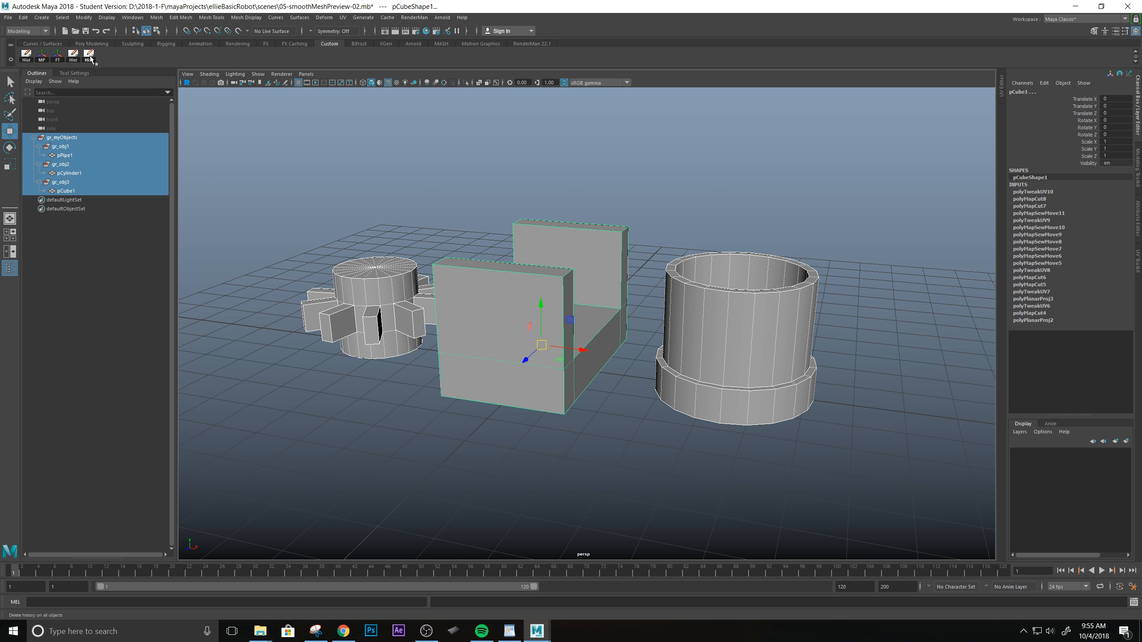
click(90, 58)
Remove the newly added history shortcut from the Custom shelf and deselect all objects.
right_click(91, 59)
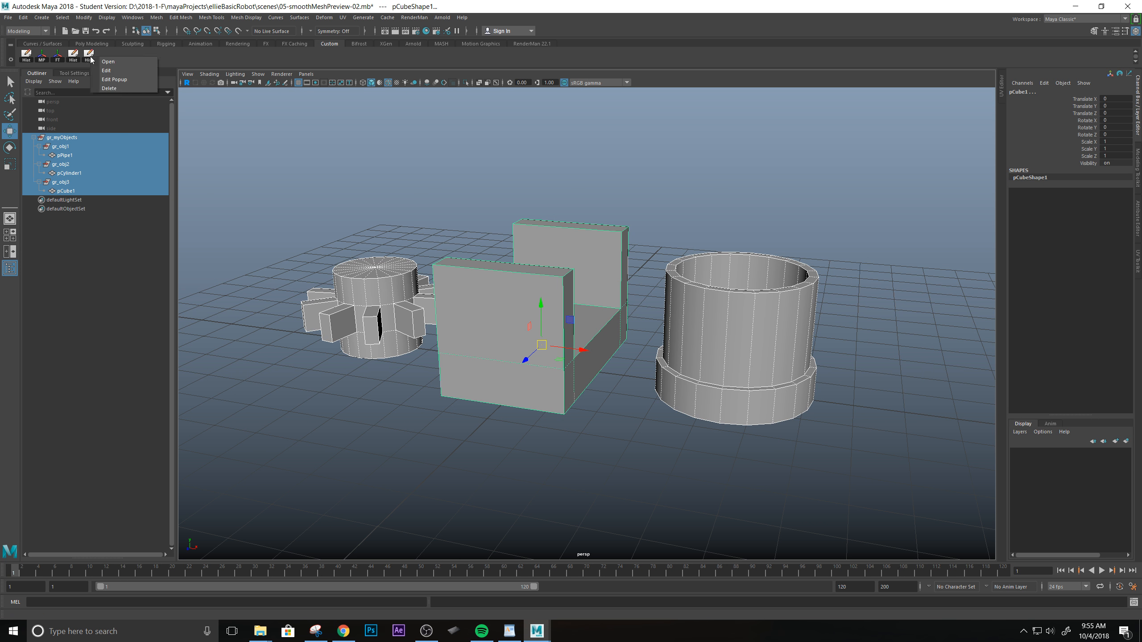
click(109, 88)
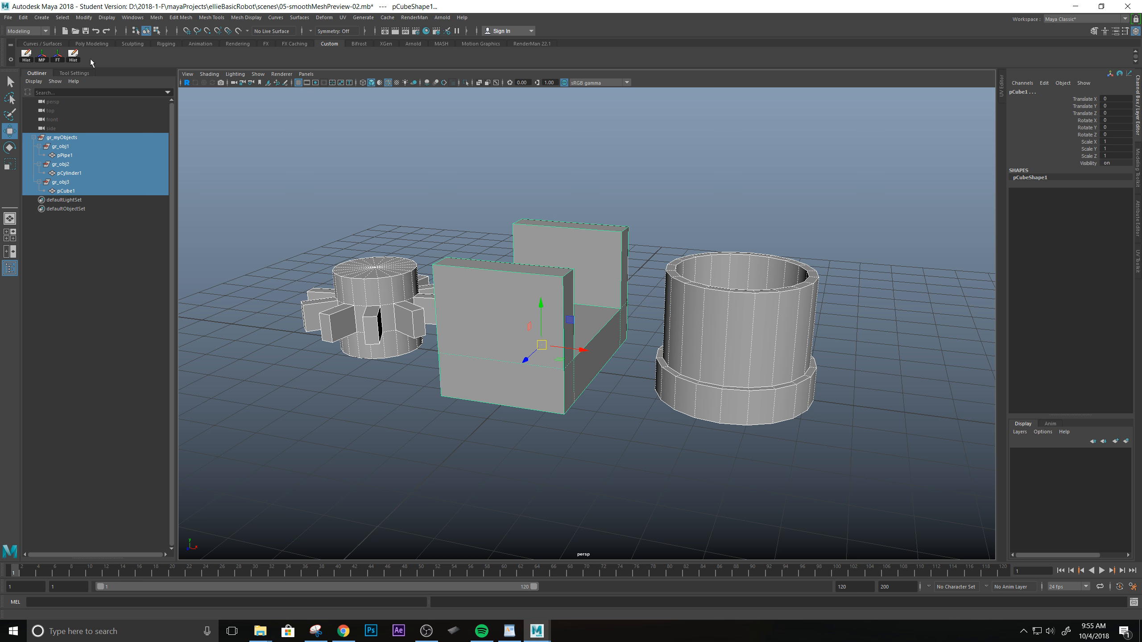
click(324, 209)
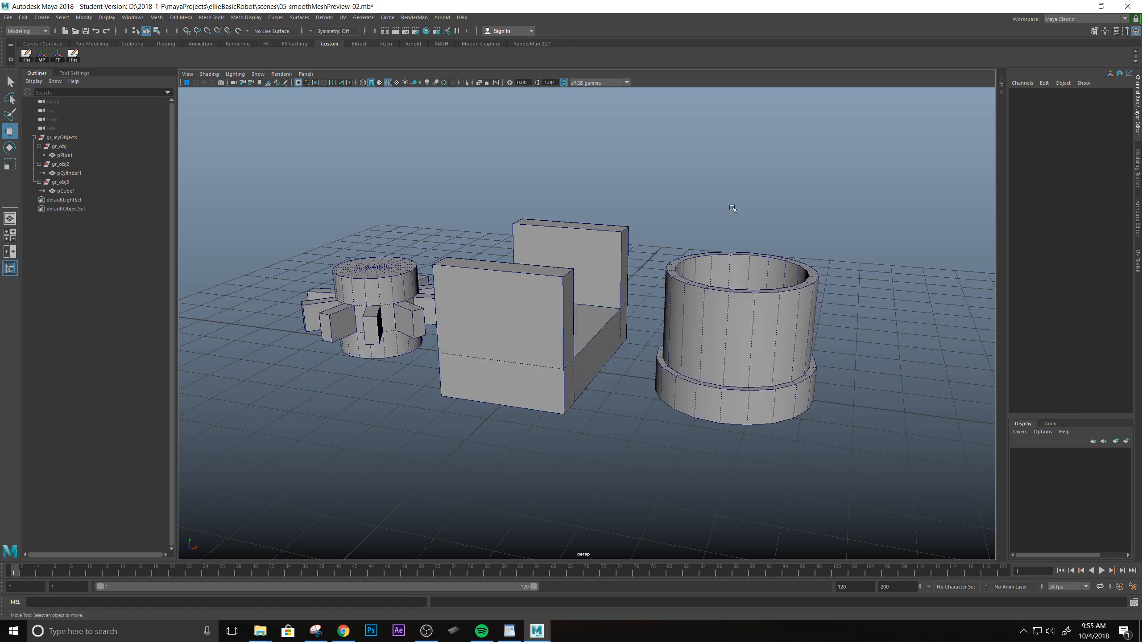
Examine the cleaned meshes and the groups gr_obj1, gr_obj2 and gr_obj3 for zeroed transforms and cleared history.
drag(912, 247, 313, 504)
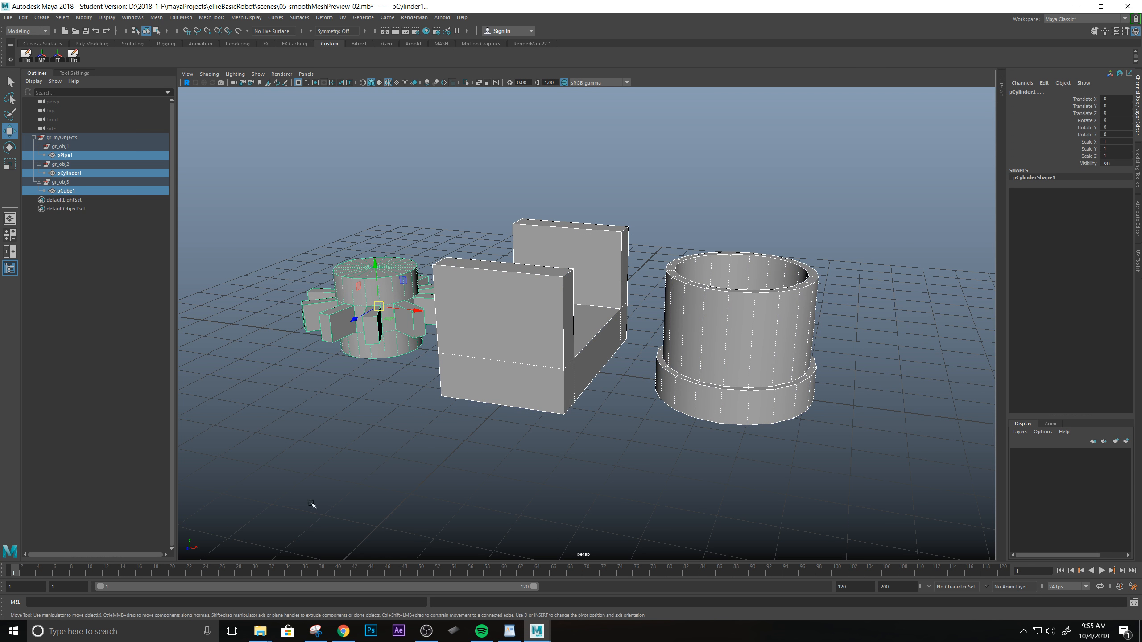
click(684, 200)
alt+drag(515, 274, 496, 298)
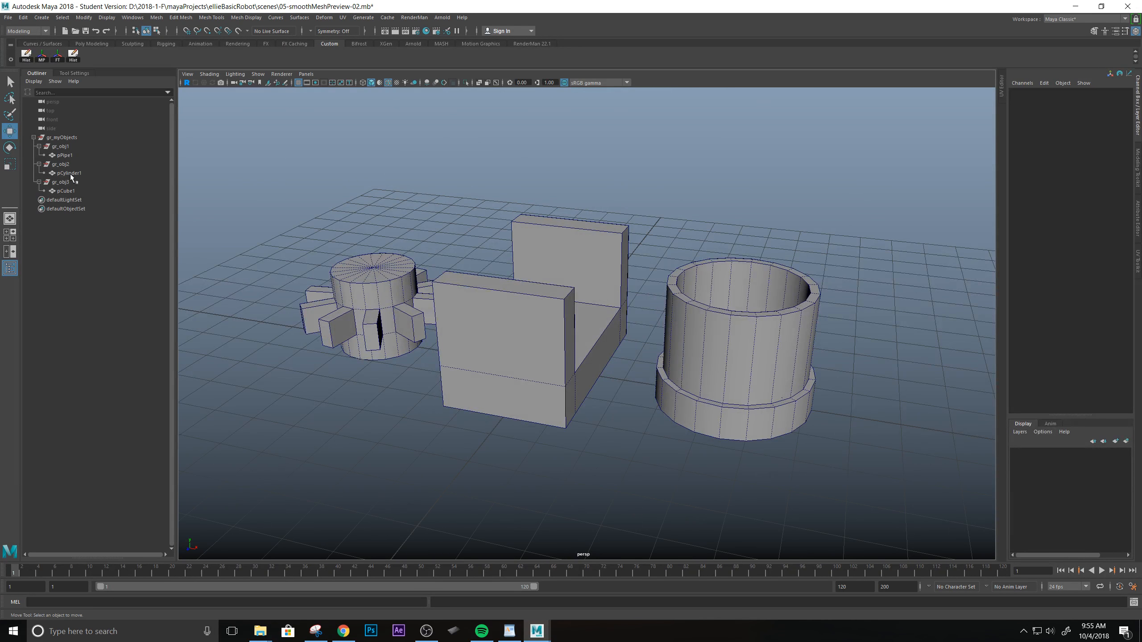
click(62, 181)
click(91, 191)
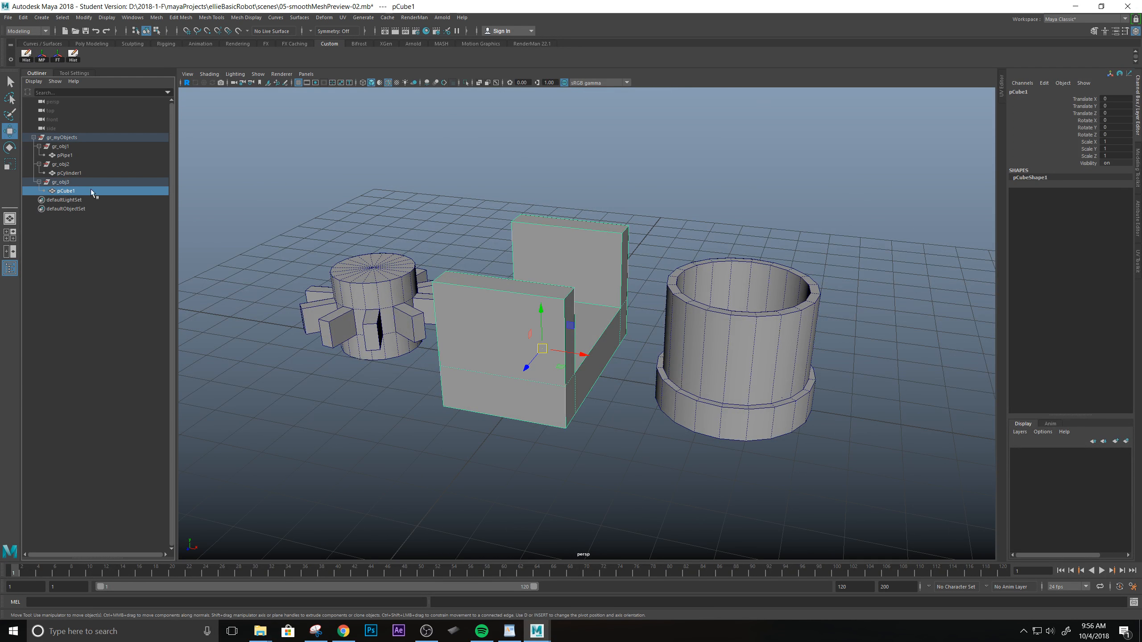
click(61, 182)
click(61, 164)
click(60, 146)
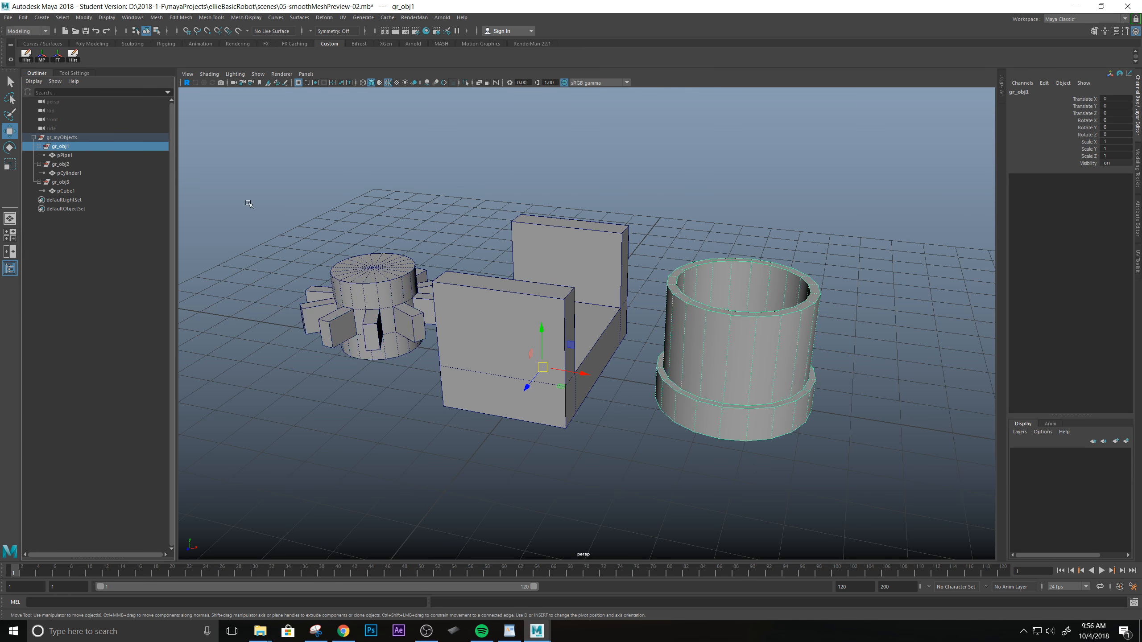
alt+drag(249, 203, 219, 187)
scroll(599, 310, up, 3)
Select the gr_myObjects group and collapse its hierarchy in the Outliner.
click(63, 138)
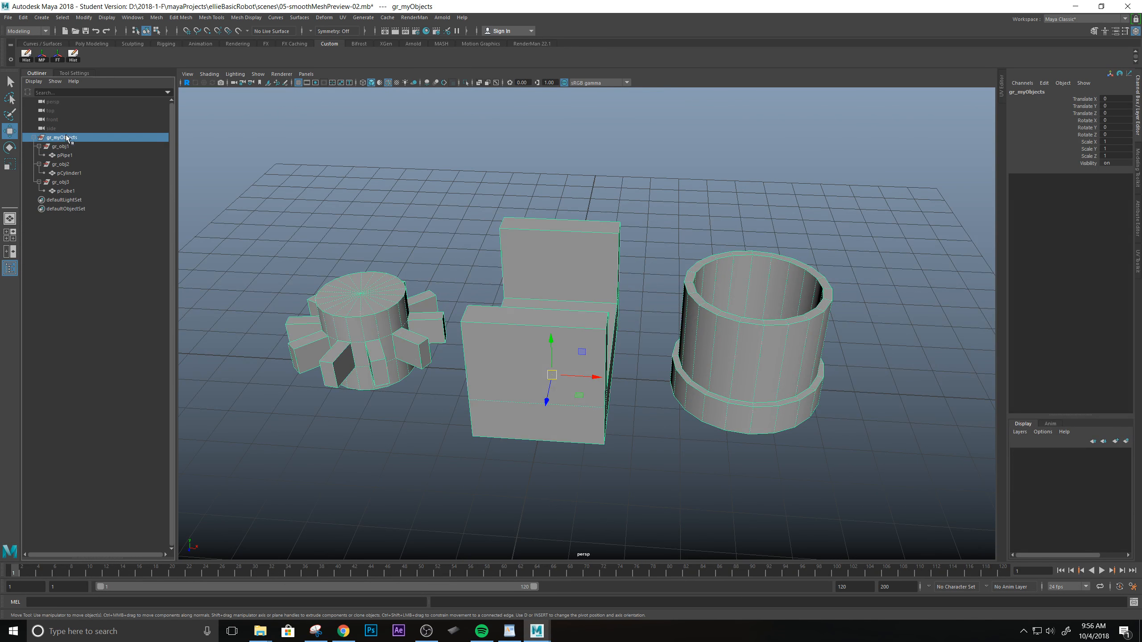
click(34, 137)
scroll(604, 294, down, 5)
scroll(616, 301, up, 5)
mouse_move(616, 302)
alt+mouse_down()
mouse_move(627, 312)
mouse_move(634, 234)
mouse_move(630, 318)
mouse_move(562, 306)
mouse_move(613, 306)
alt+mouse_up()
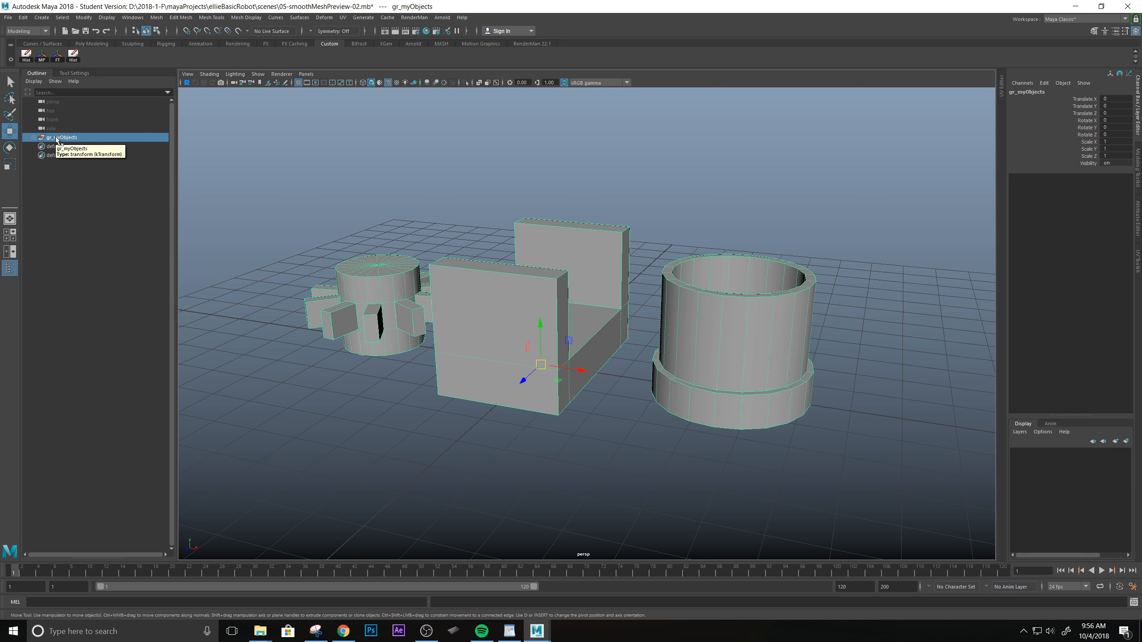
Group gr_myObjects under a new parent group named gr_lowPoly.
key(ctrl+g)
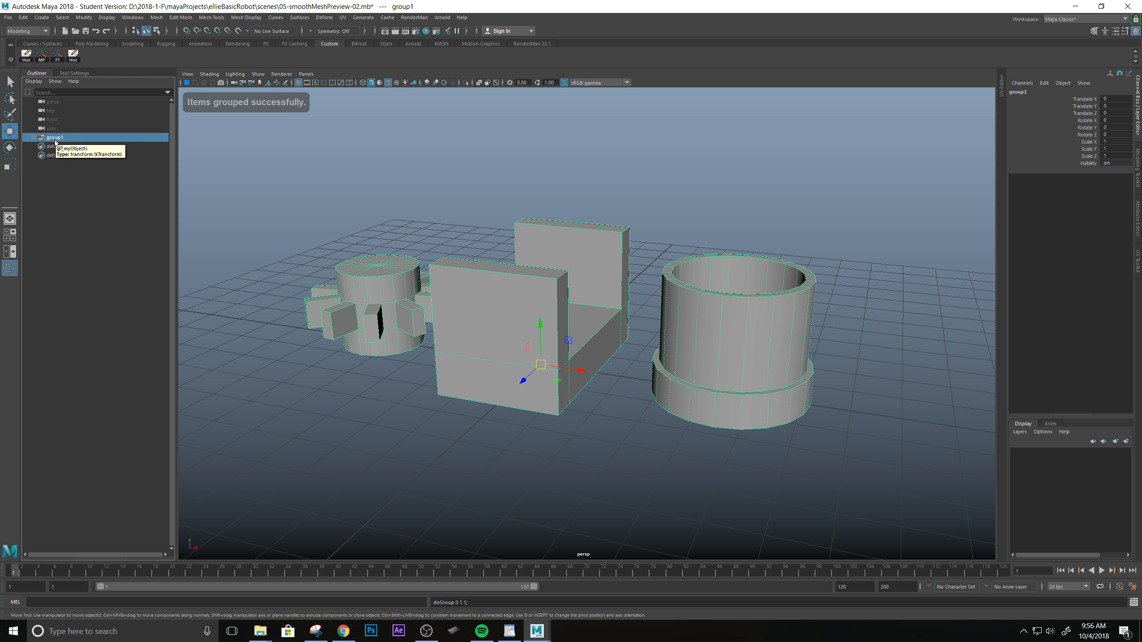
double_click(54, 138)
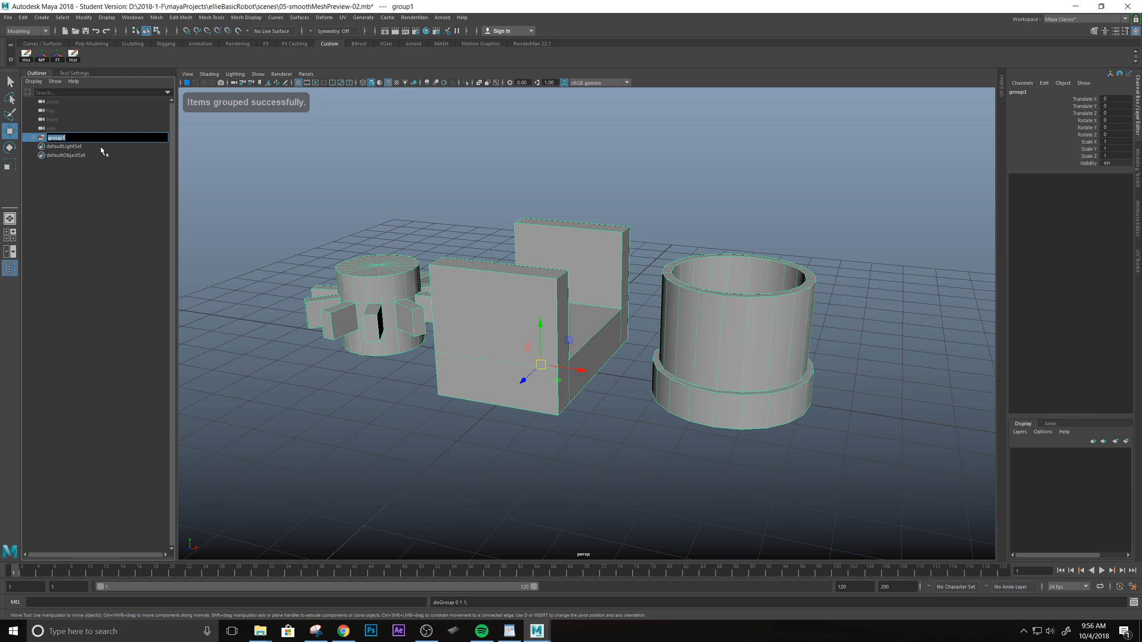
text(gr)
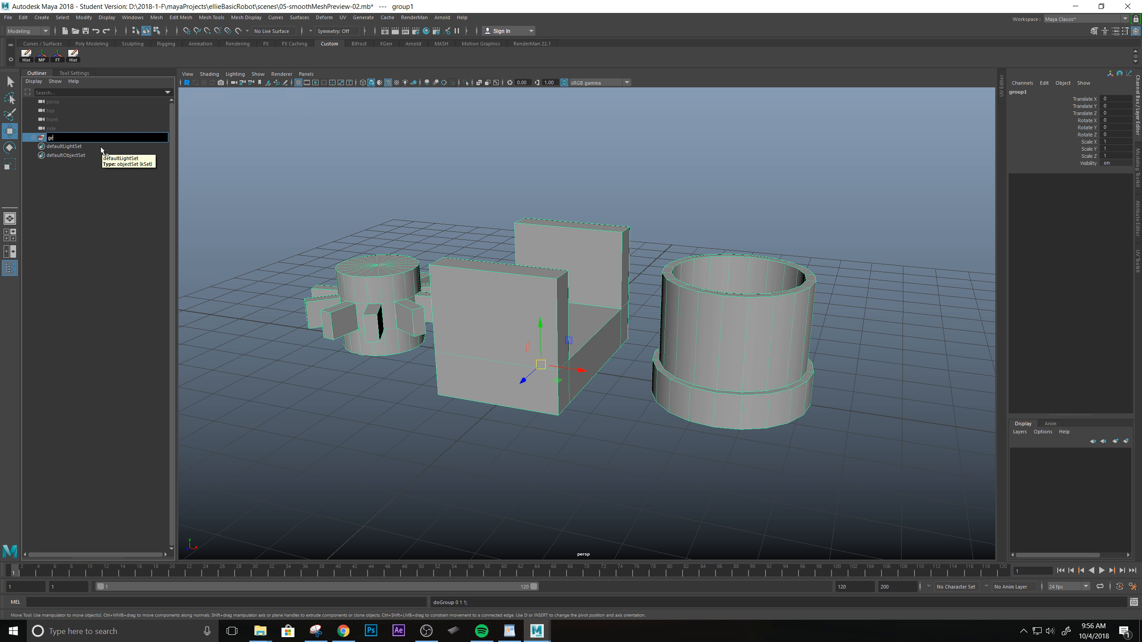
text(-lowPoly)
key(Return)
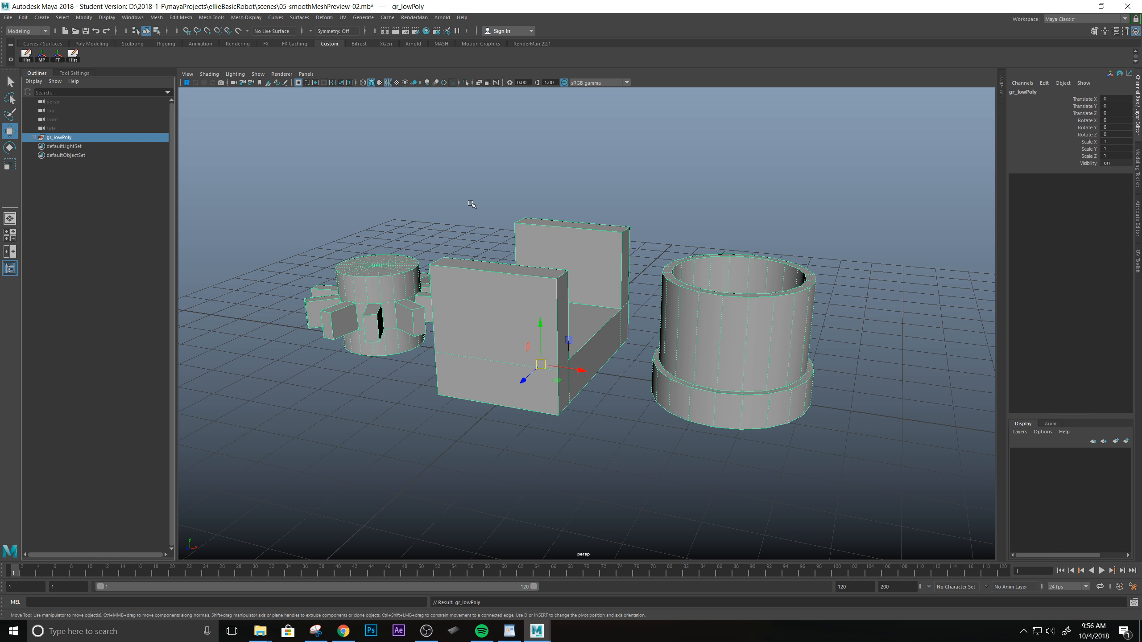
Duplicate the gr_lowPoly group with everything inside it.
click(67, 155)
click(58, 138)
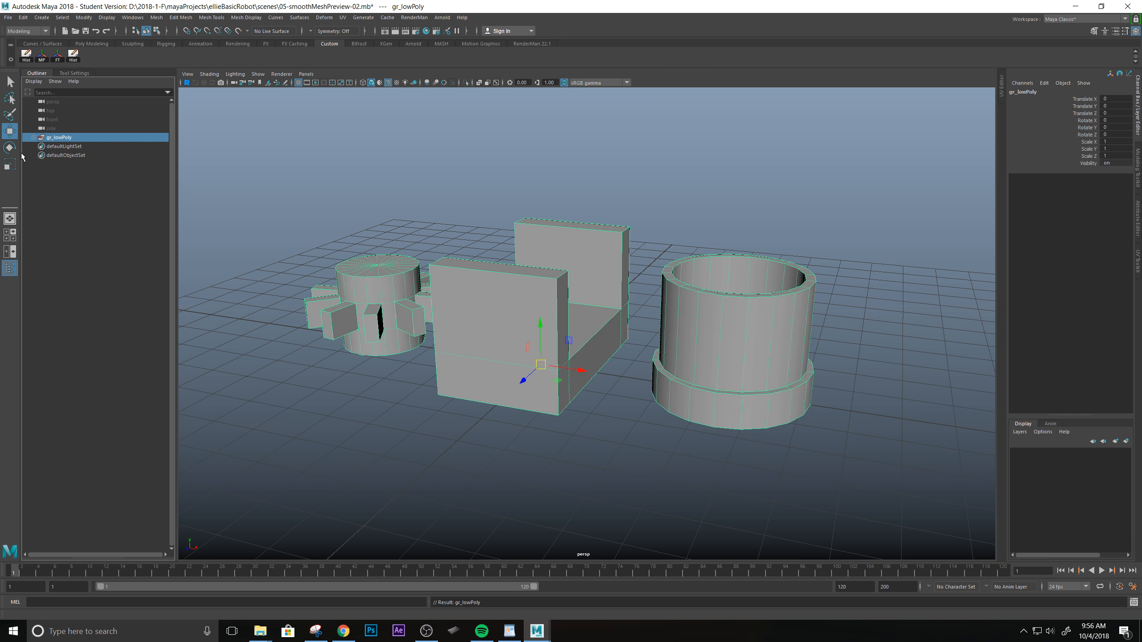
key(ctrl+d)
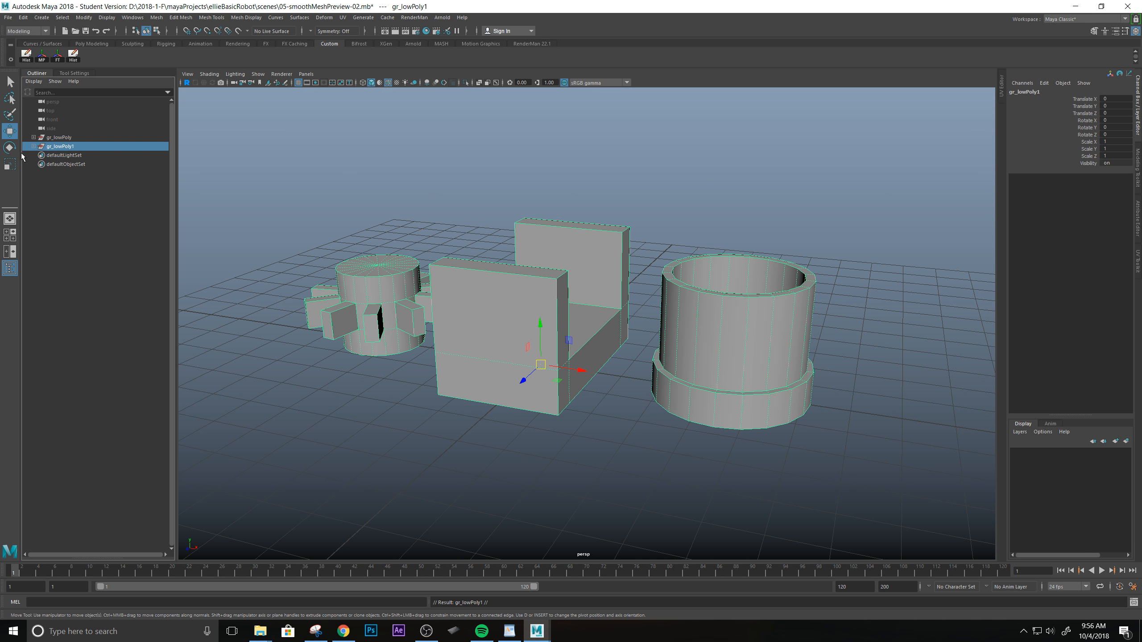
Compare the original gr_lowPoly group with its duplicate and examine the duplicate's nested hierarchy.
click(60, 139)
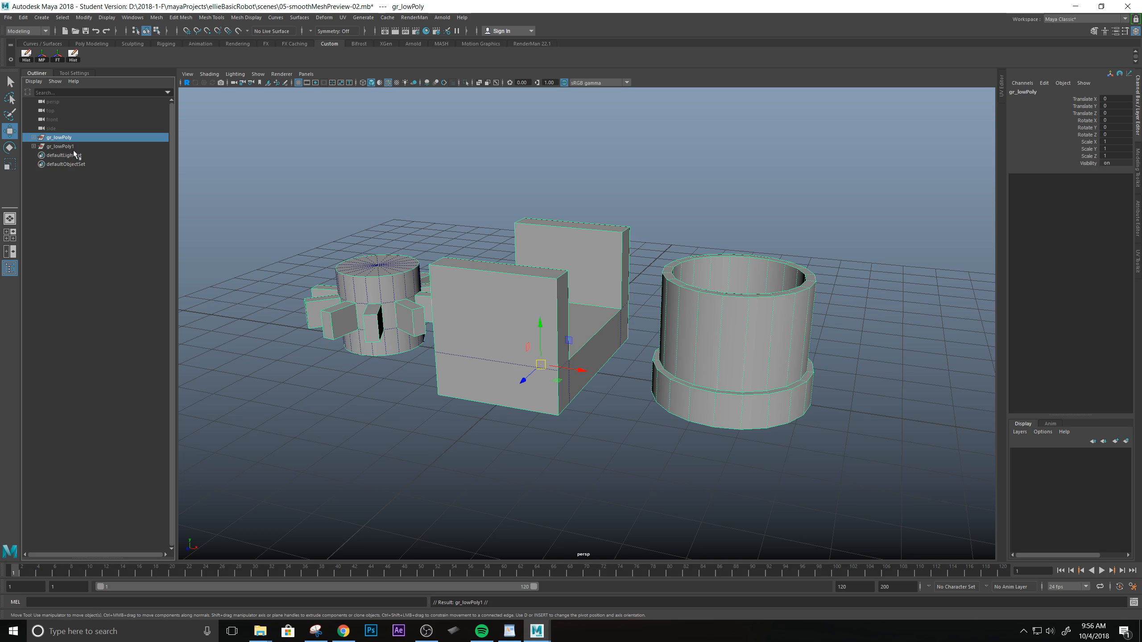
click(74, 154)
click(71, 147)
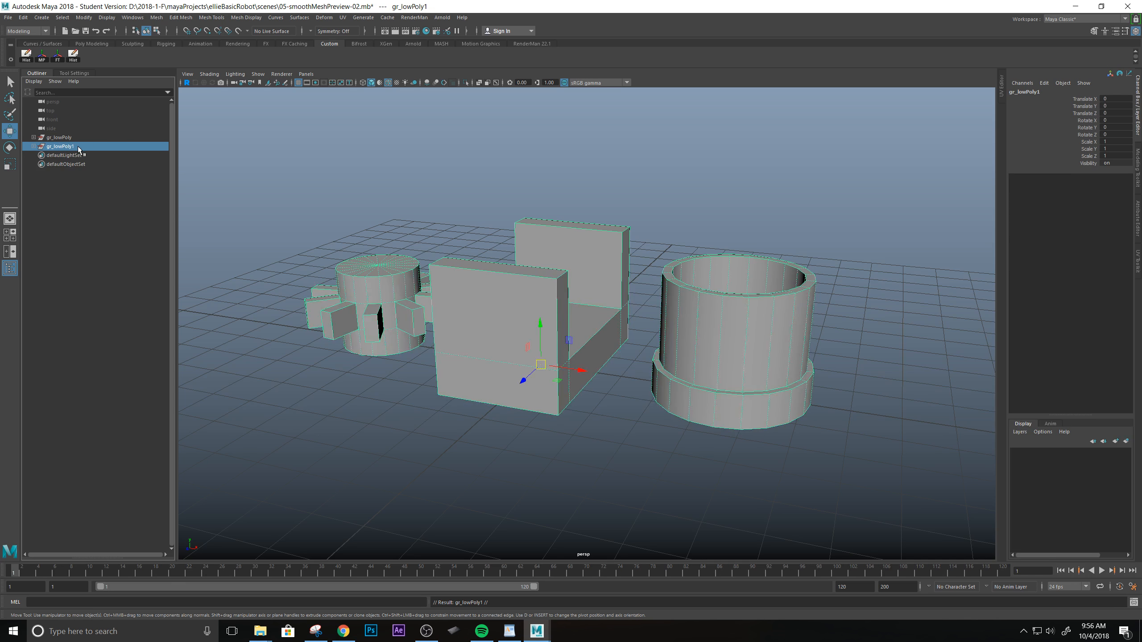
click(33, 147)
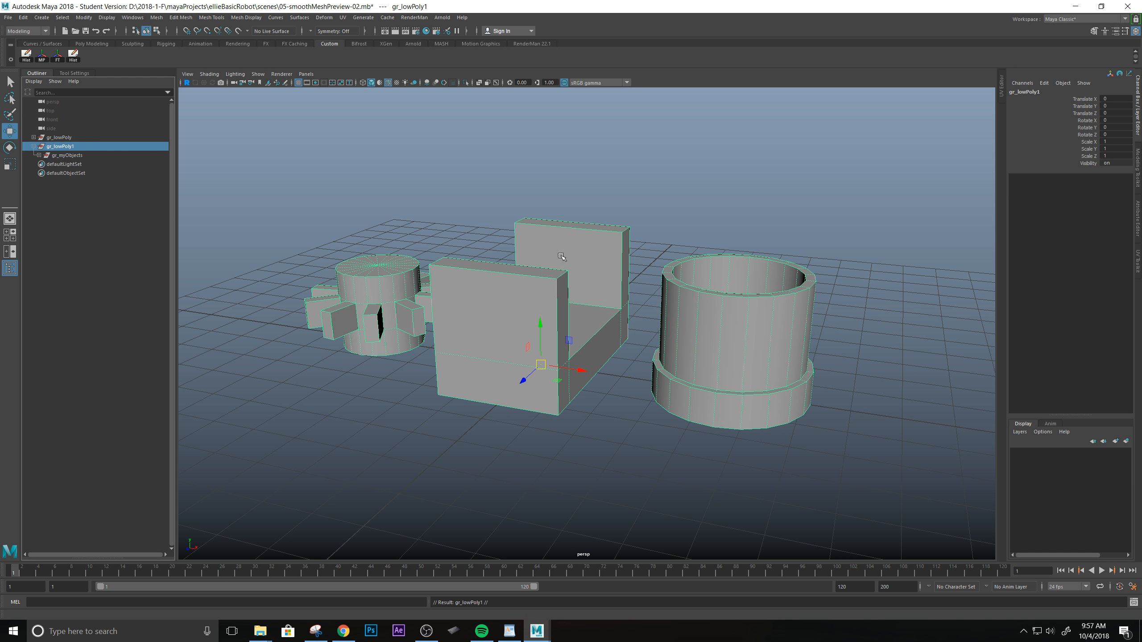
click(40, 156)
click(39, 156)
click(33, 147)
key(Up)
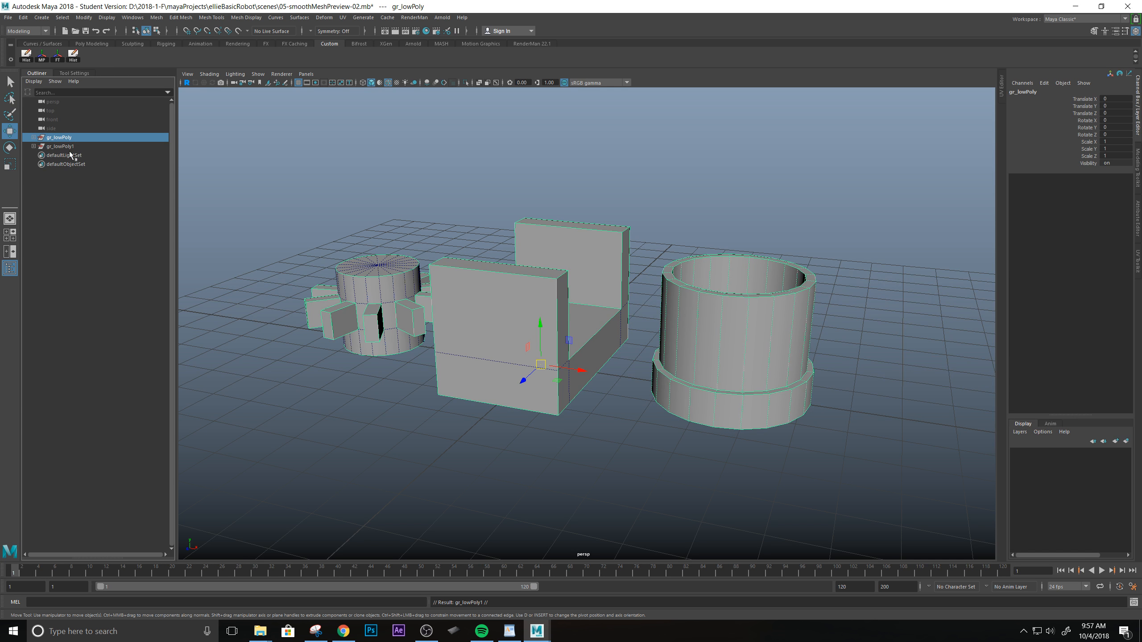
Rename the duplicated group as gr_smoothPreview.
double_click(71, 147)
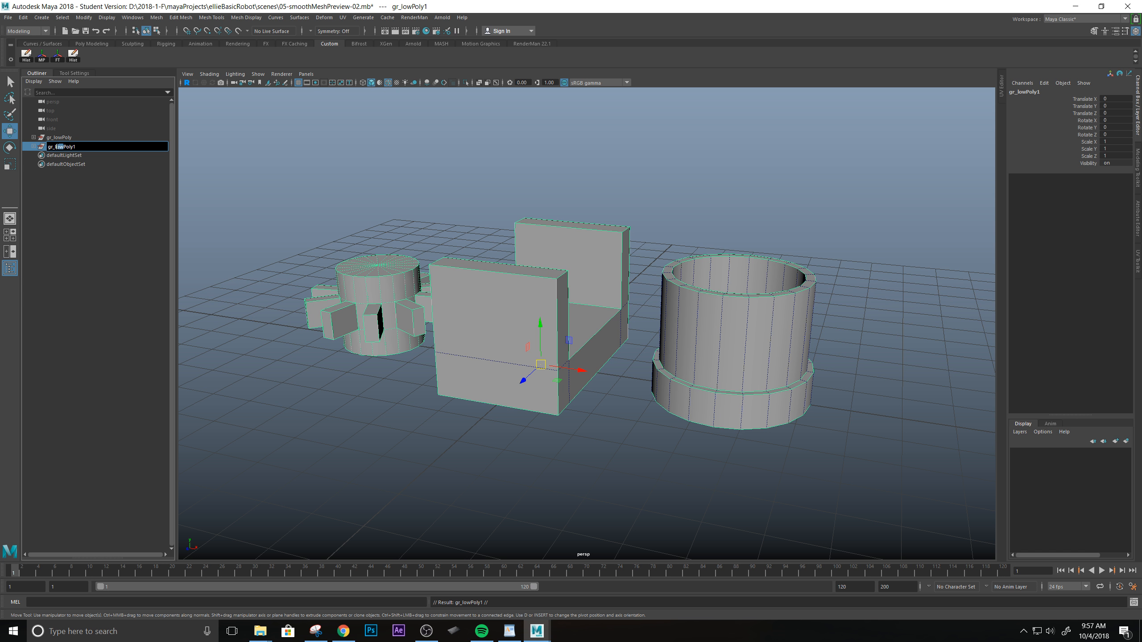
drag(56, 147, 55, 147)
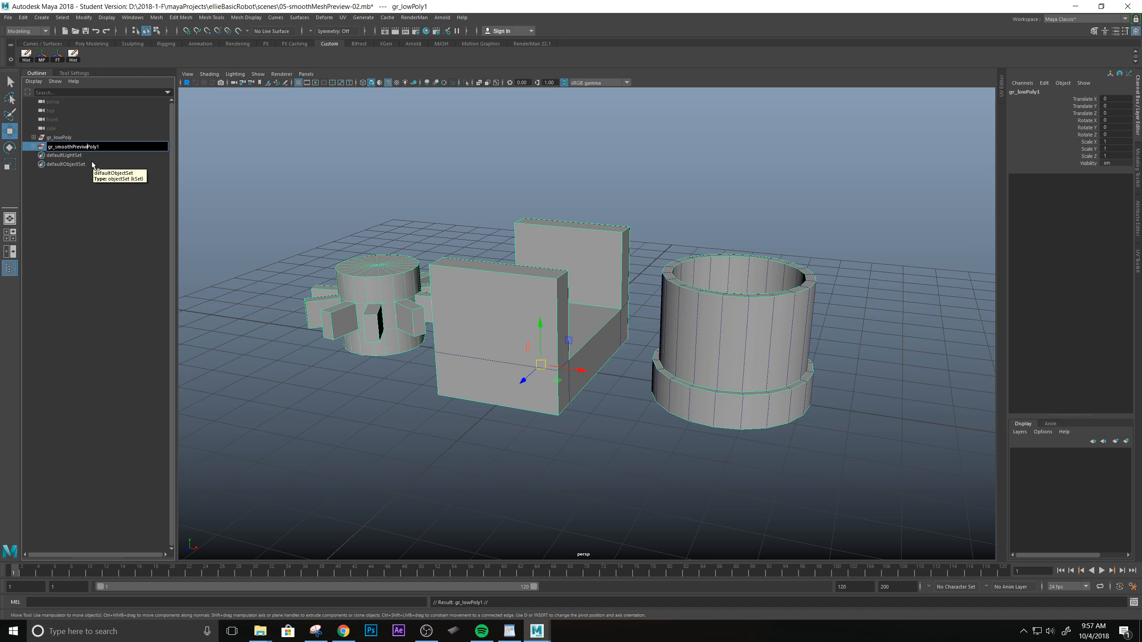
drag(100, 147, 87, 146)
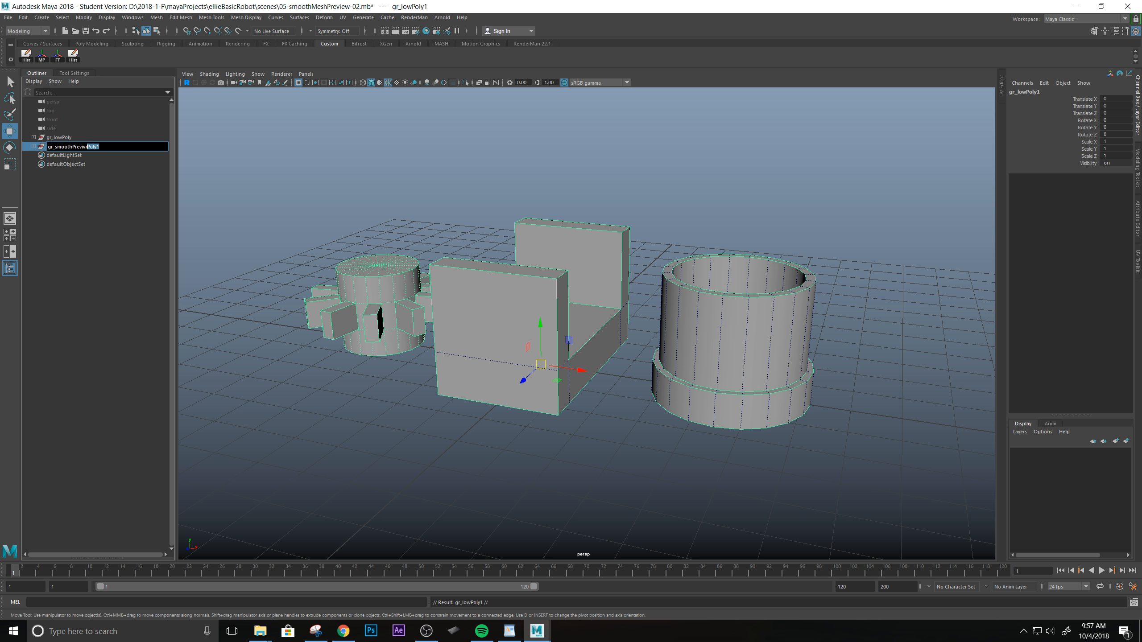
key(BackSpace)
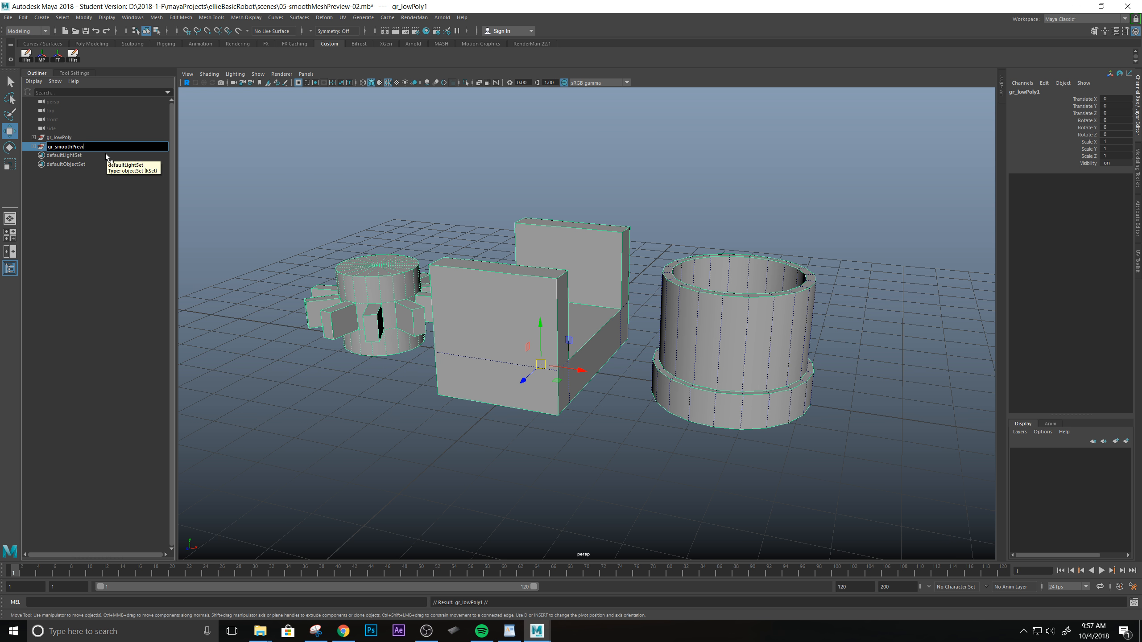
key(Return)
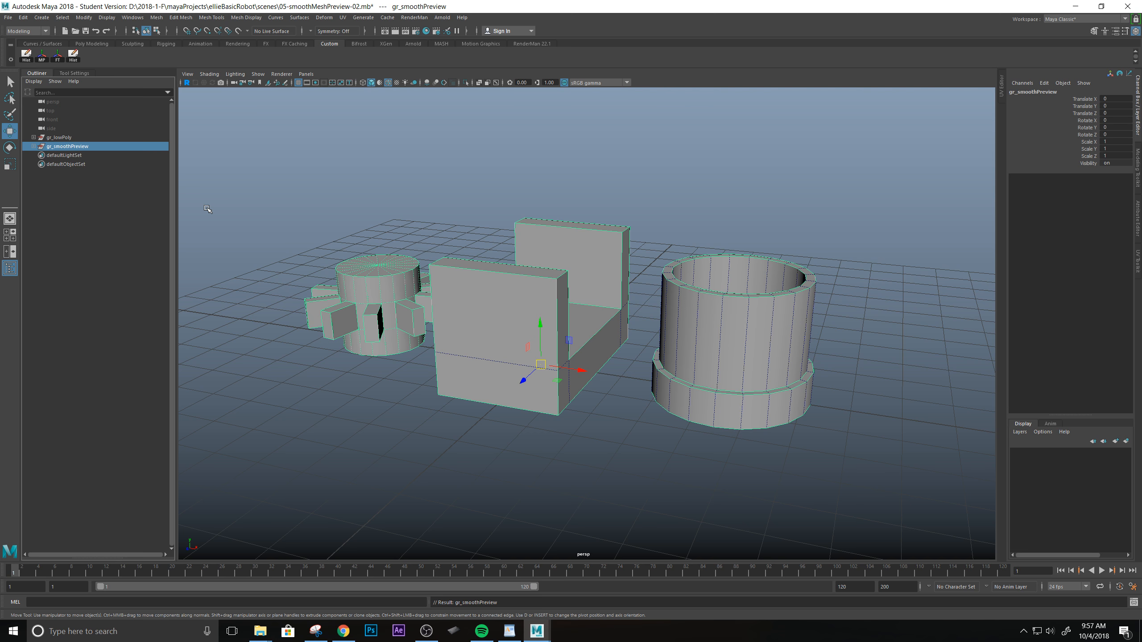
Hide the gr_lowPoly group and select the U-shaped block belonging to gr_smoothPreview.
click(61, 139)
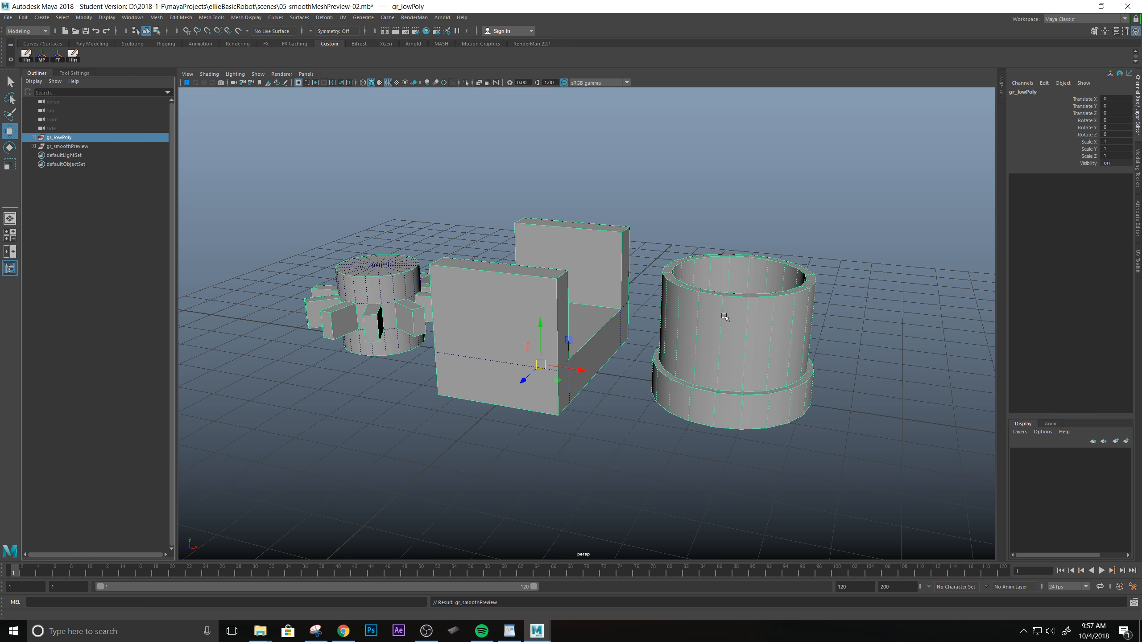
click(62, 145)
click(60, 140)
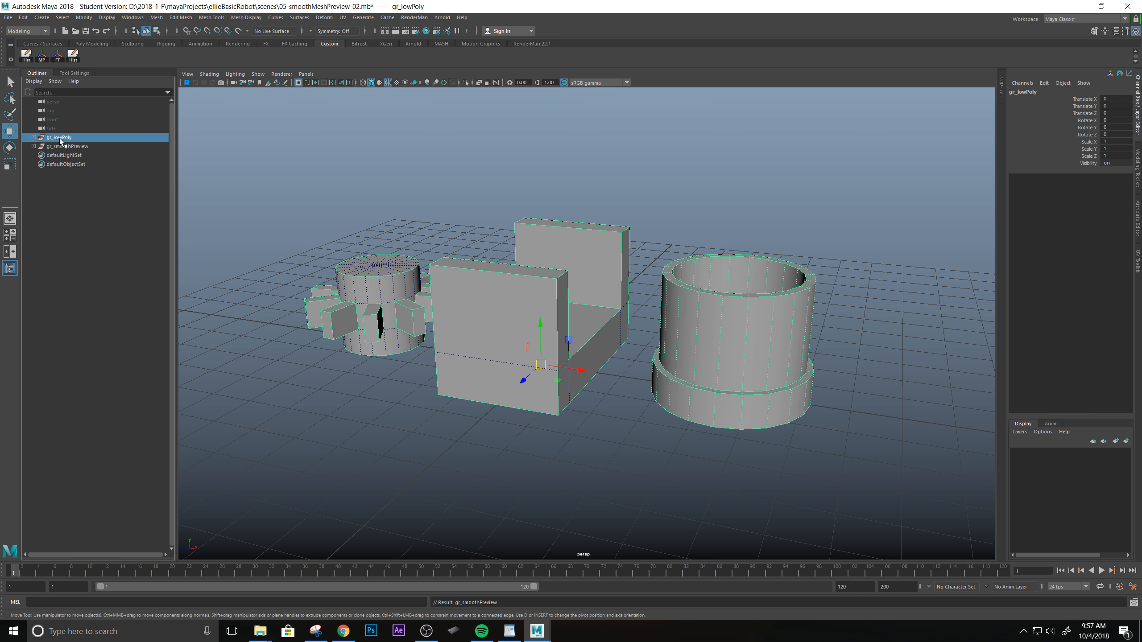
key(h)
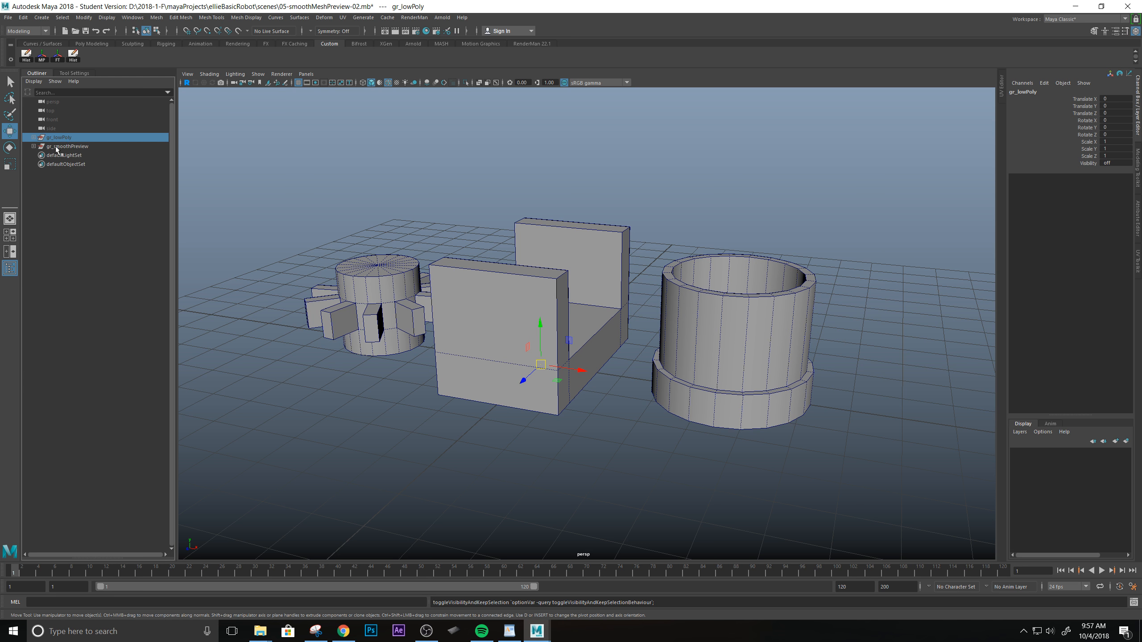
click(536, 228)
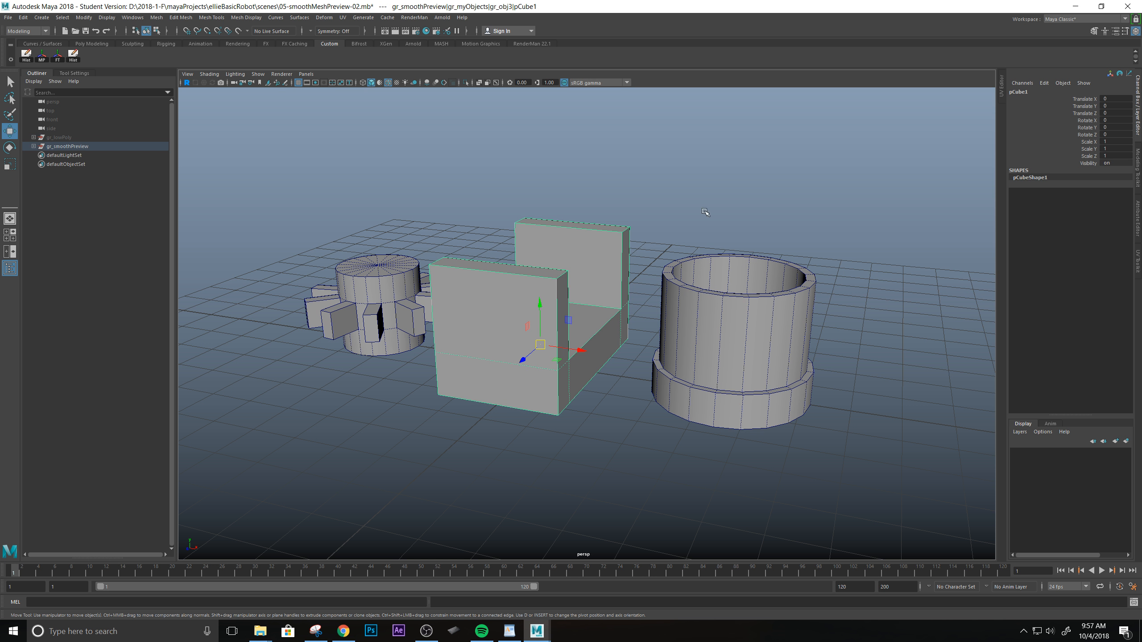
Pick out the hidden gr_lowPoly group, then reselect the U-shaped block in gr_smoothPreview and examine it from several angles.
scroll(599, 283, down, 1)
scroll(550, 282, up, 2)
alt+drag(550, 282, 587, 286)
scroll(621, 295, down, 1)
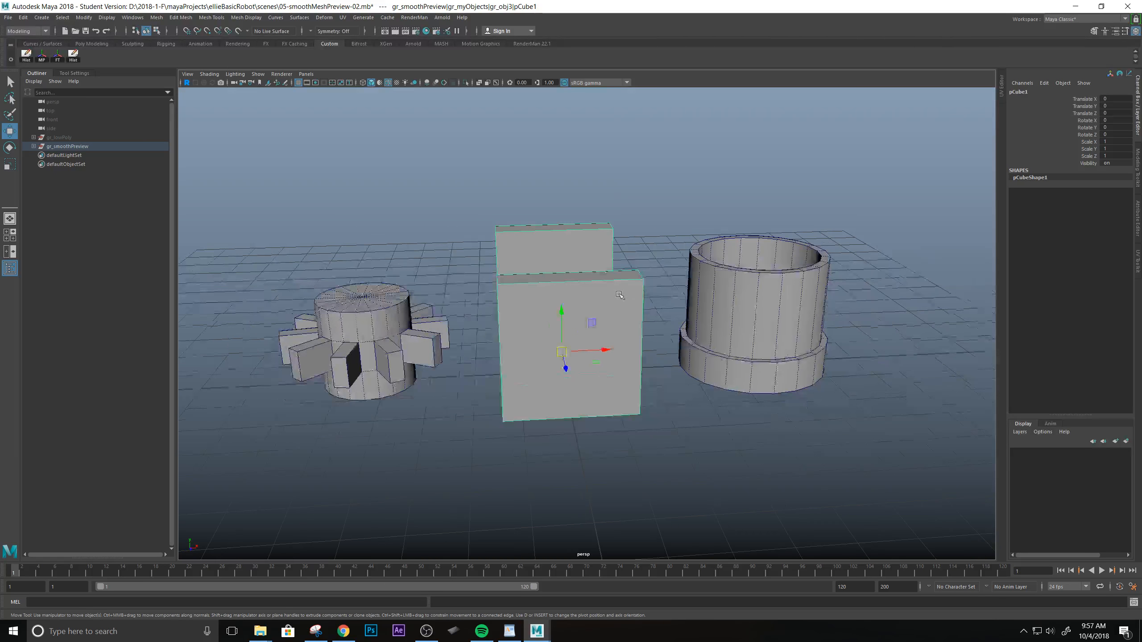
alt+drag(678, 278, 607, 269)
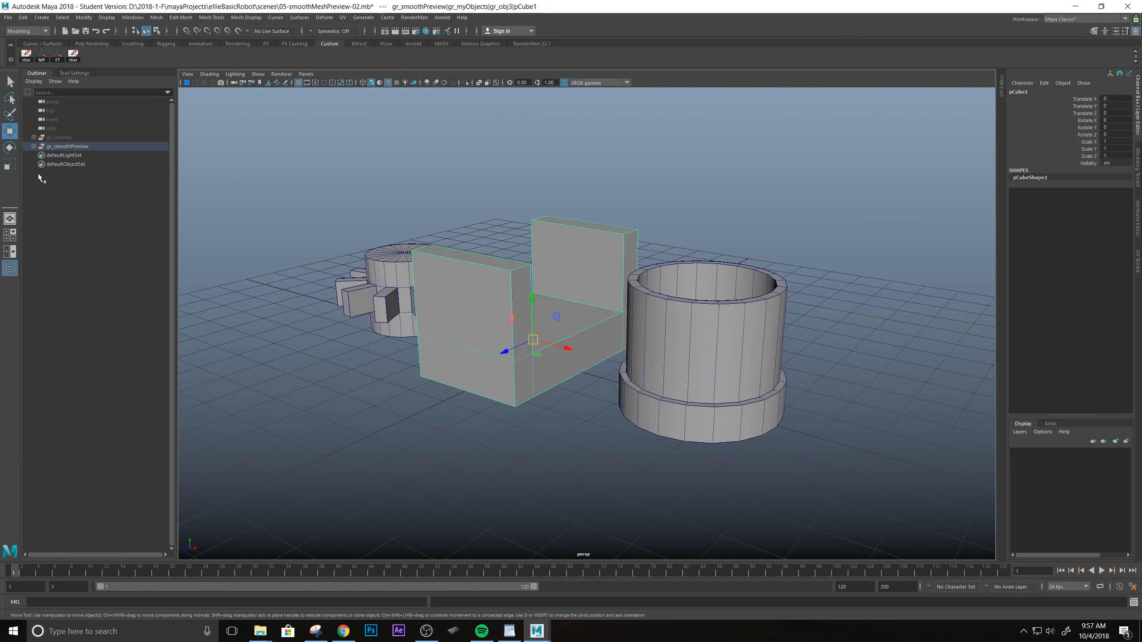
click(59, 137)
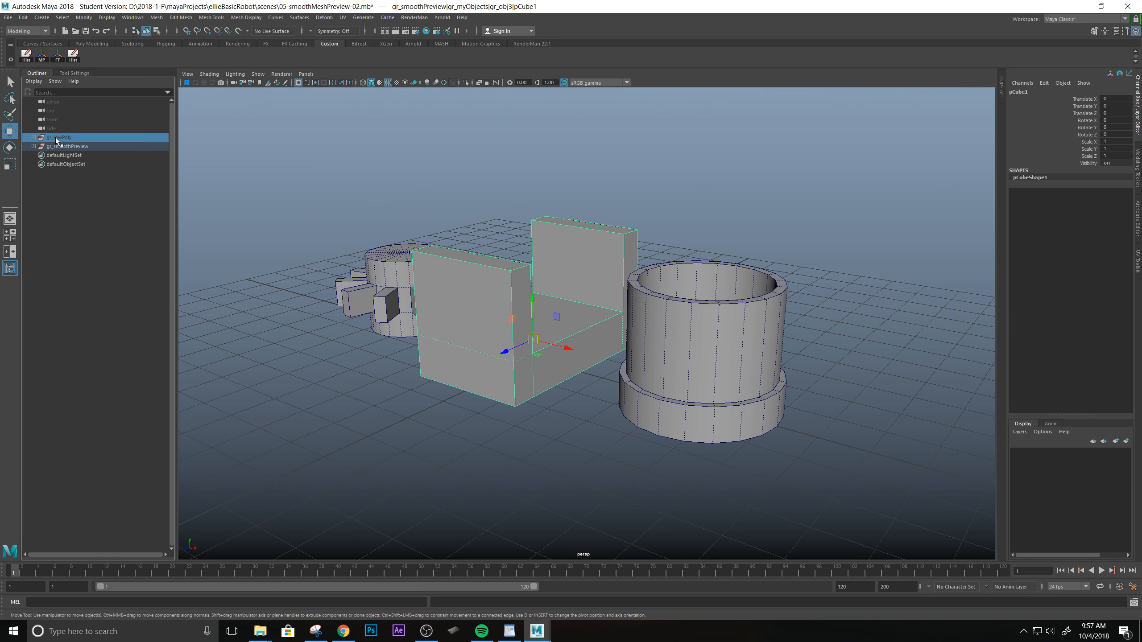
scroll(493, 305, down, 2)
scroll(494, 304, up, 3)
alt+drag(466, 297, 534, 293)
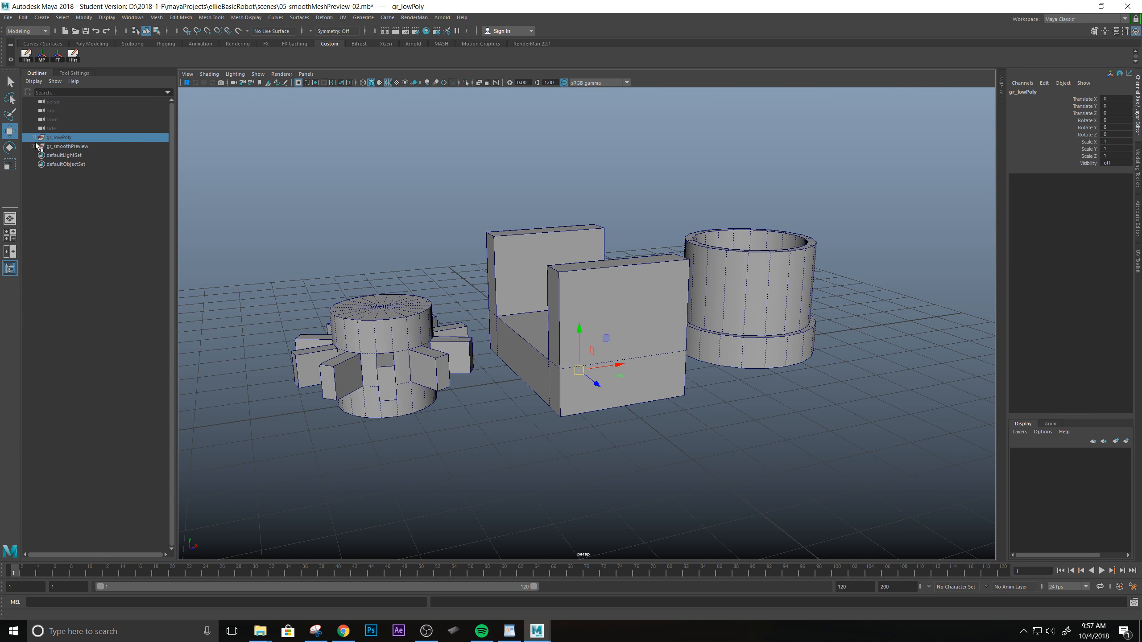
alt+drag(665, 376, 620, 315)
click(609, 318)
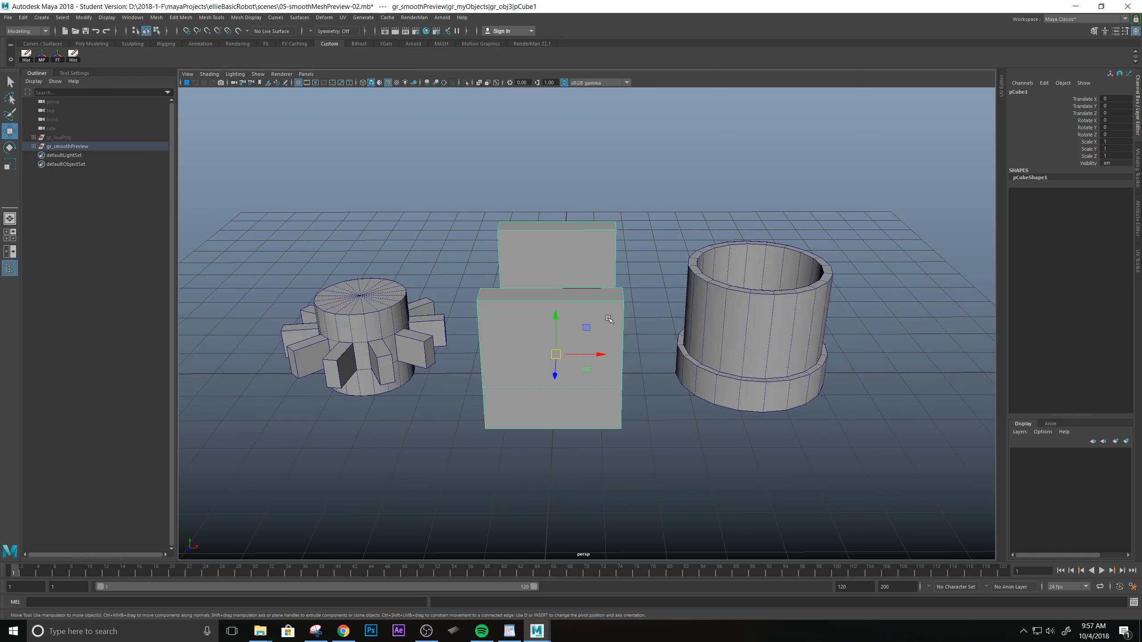
alt+drag(486, 313, 560, 294)
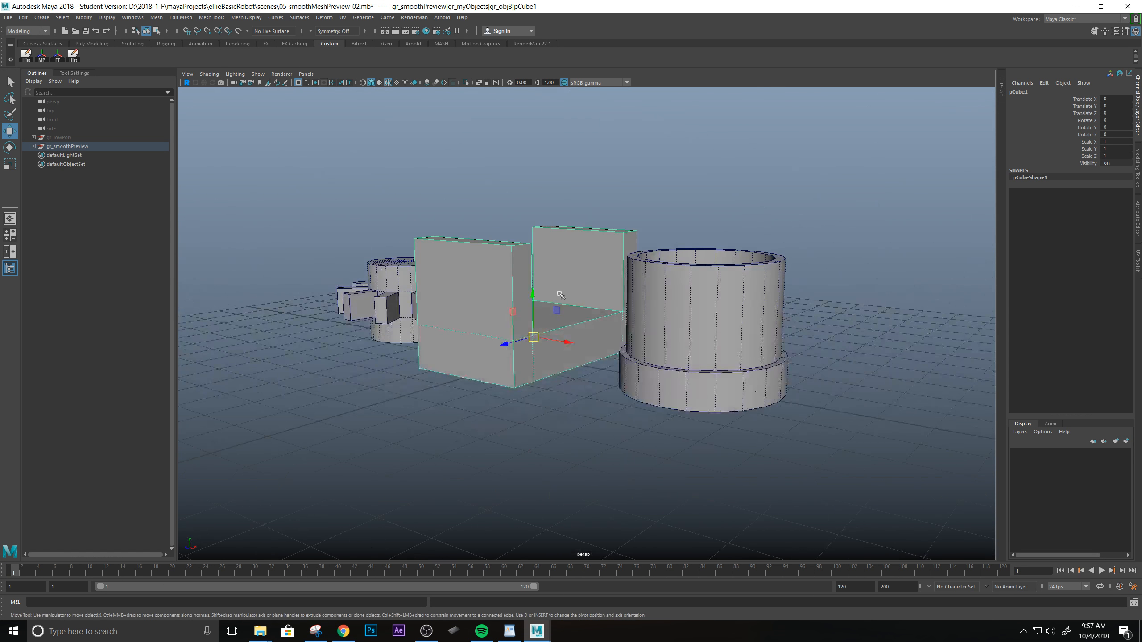
Expand the hidden gr_lowPoly group to inspect its contents, then collapse it again.
click(33, 137)
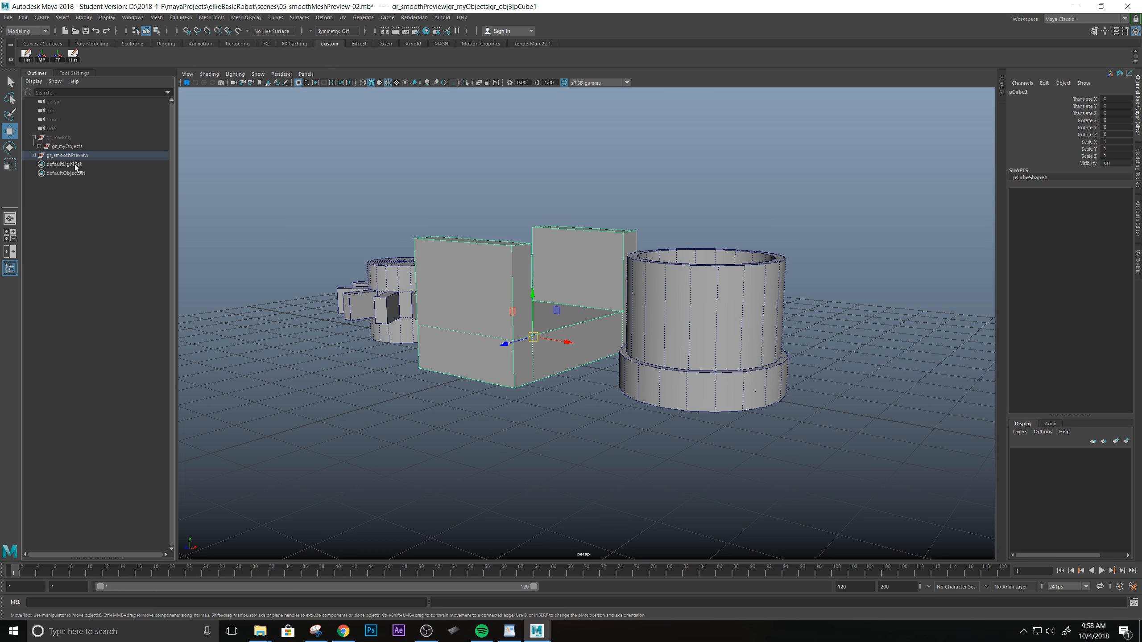
alt+right_drag(825, 407, 854, 423)
alt+drag(506, 338, 553, 353)
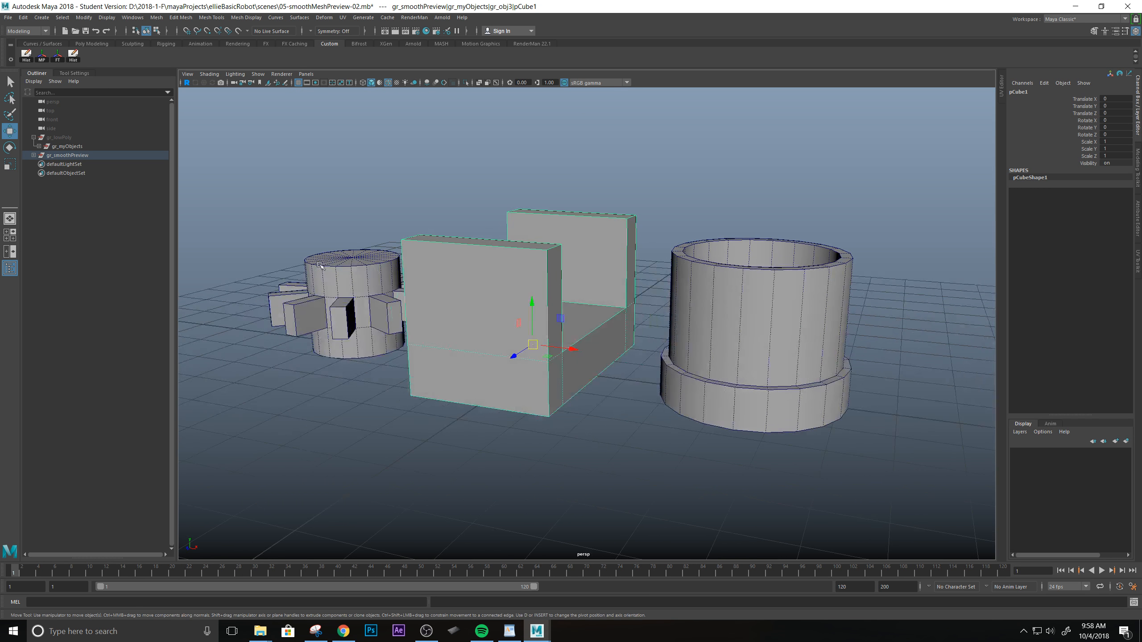
click(33, 138)
Examine the three visible gr_smoothPreview models from above and from the side.
alt+right_drag(575, 322, 674, 349)
alt+drag(469, 302, 396, 306)
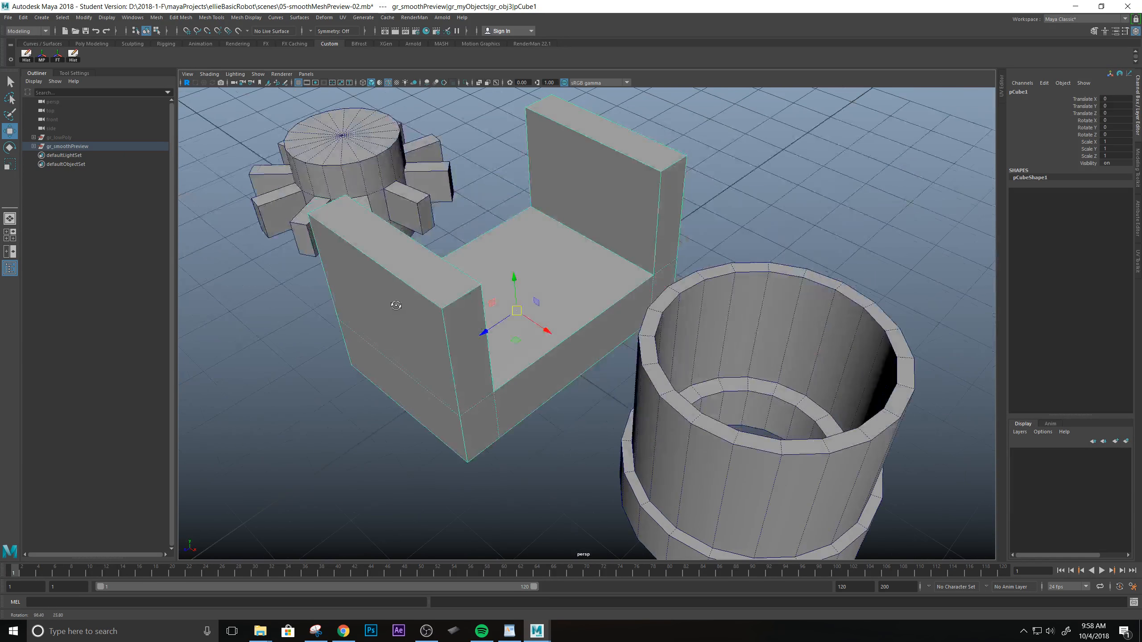
scroll(548, 355, down, 2)
alt+drag(548, 355, 583, 343)
scroll(667, 335, down, 2)
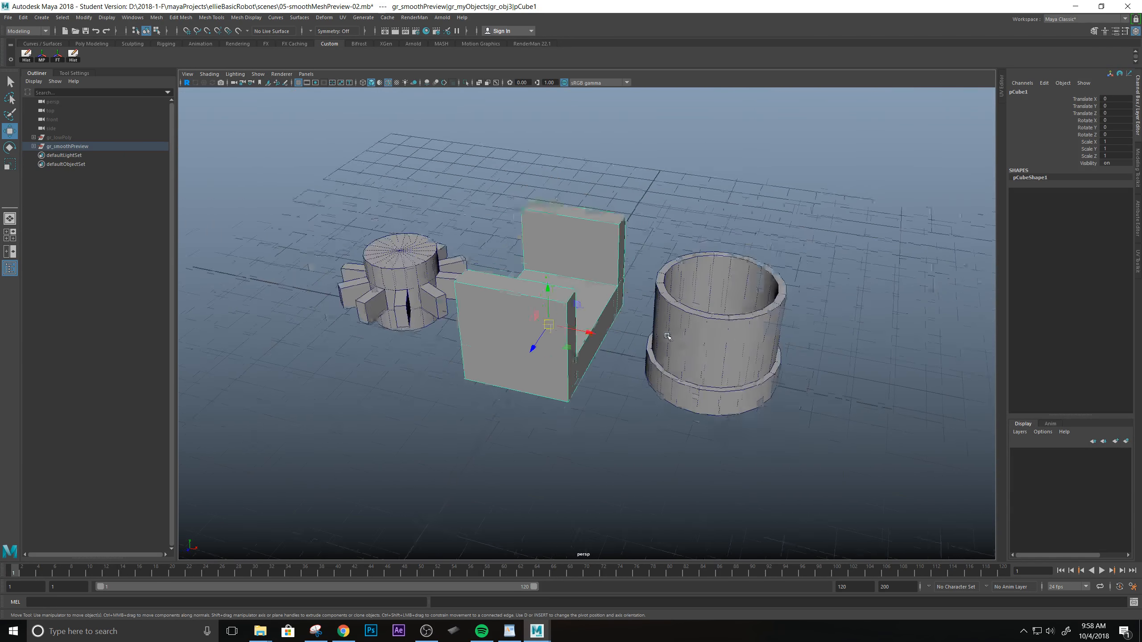
mouse_move(668, 336)
alt+mouse_down()
mouse_move(666, 315)
mouse_move(647, 356)
mouse_move(664, 344)
alt+mouse_up()
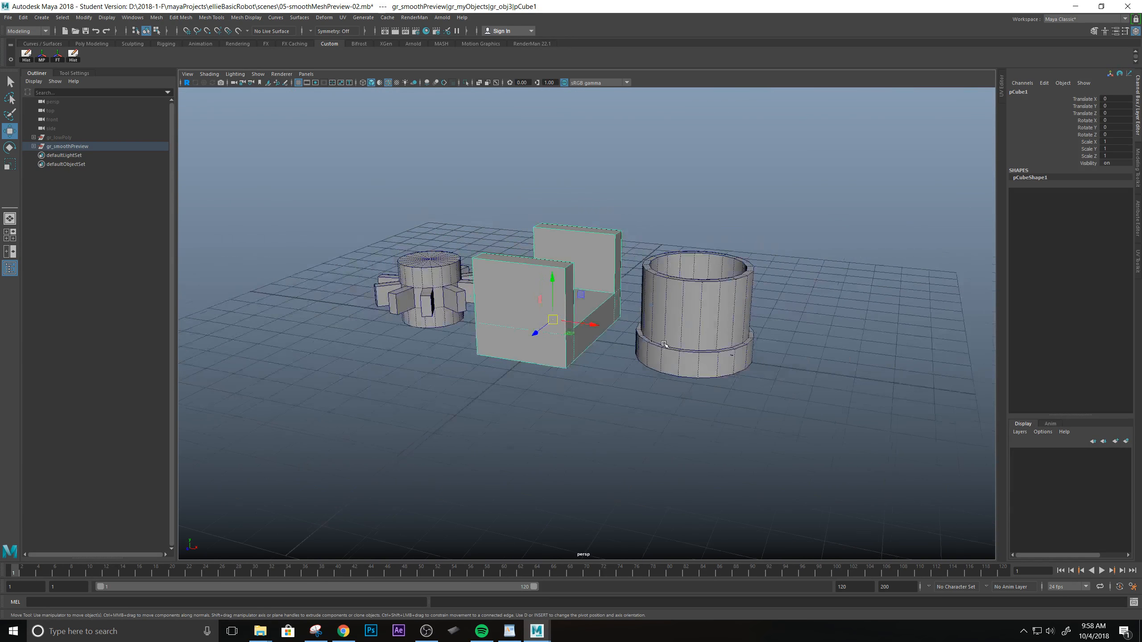
scroll(665, 344, up, 3)
alt+middle_drag(651, 281, 663, 308)
alt+drag(612, 265, 578, 264)
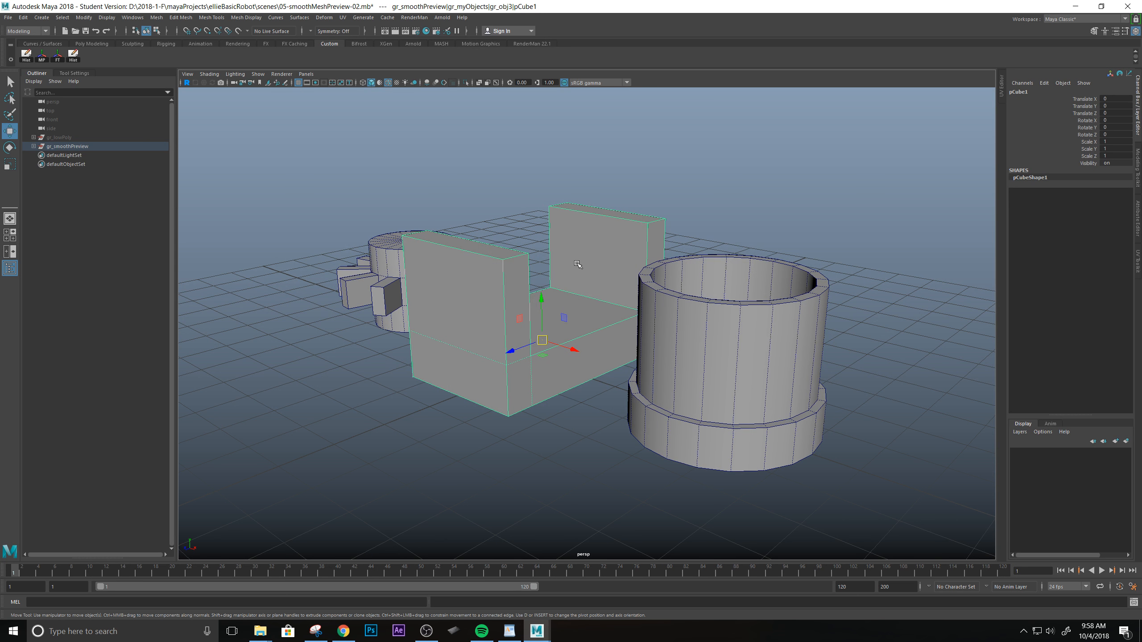
Preview the U-shaped block as a smoothed mesh, inspect its shape, and restore the unsmoothed display.
alt+drag(578, 264, 512, 265)
alt+drag(444, 253, 394, 255)
key(3)
alt+drag(461, 235, 562, 246)
key(1)
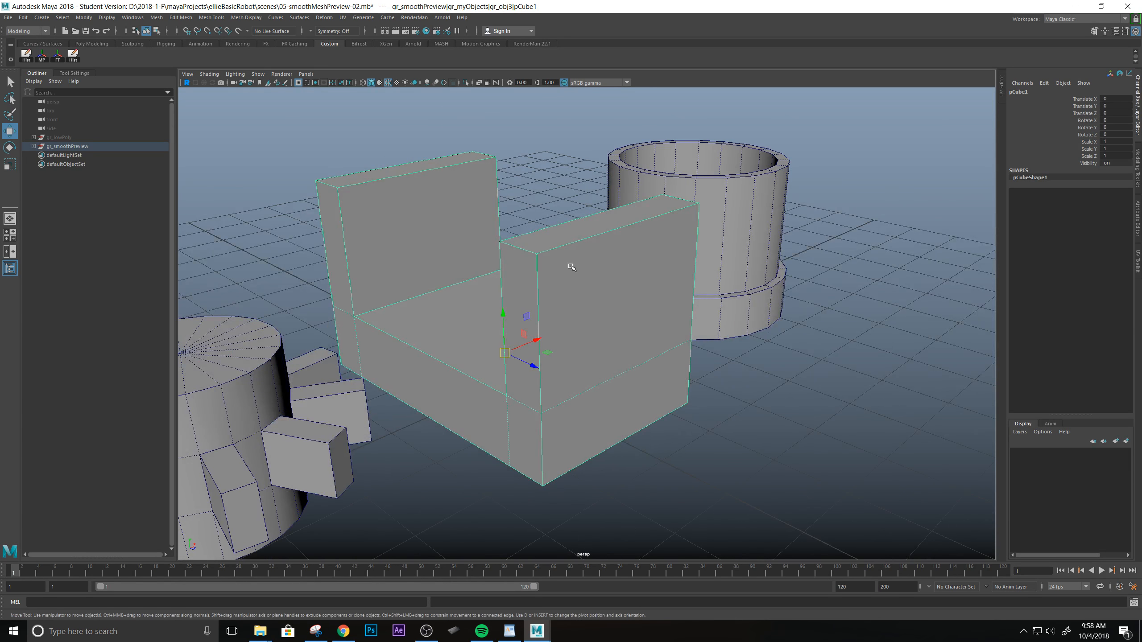
Examine the U-shaped block's hard edges up close, then toggle its smooth mesh preview on and off.
alt+drag(571, 267, 540, 250)
scroll(527, 258, up, 3)
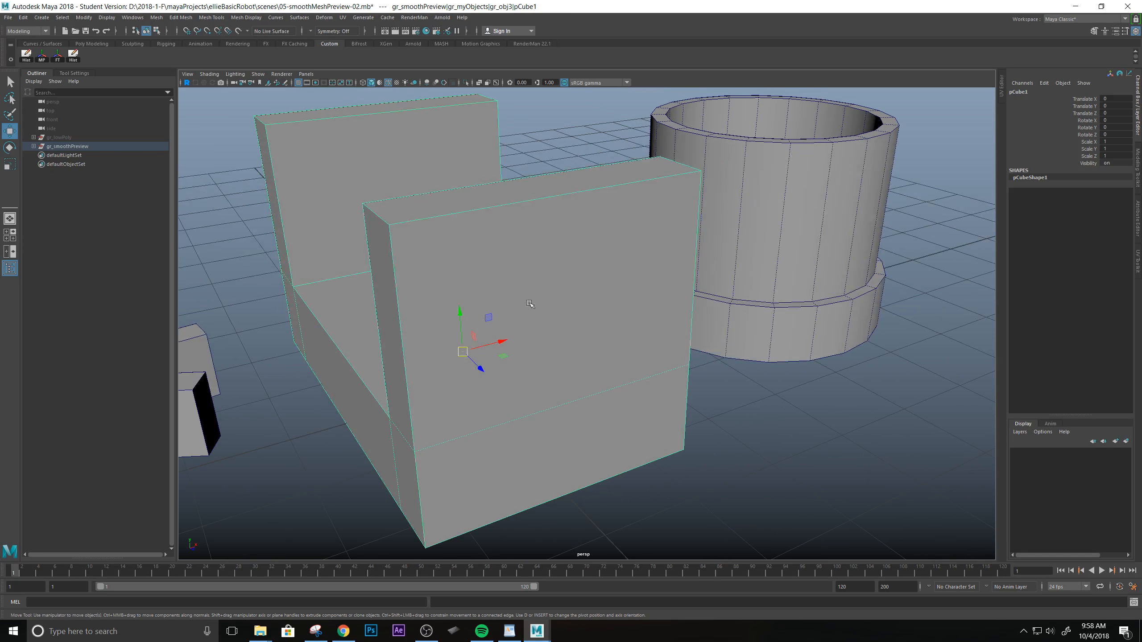
alt+right_drag(530, 304, 517, 315)
alt+drag(517, 315, 566, 292)
alt+right_drag(566, 293, 595, 284)
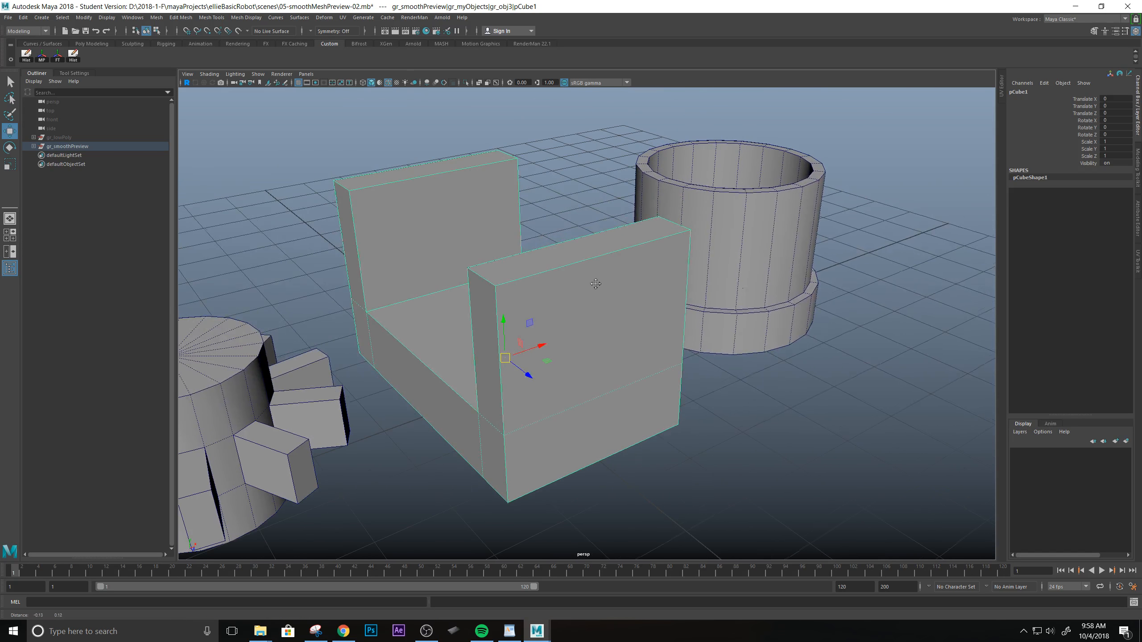
key(3)
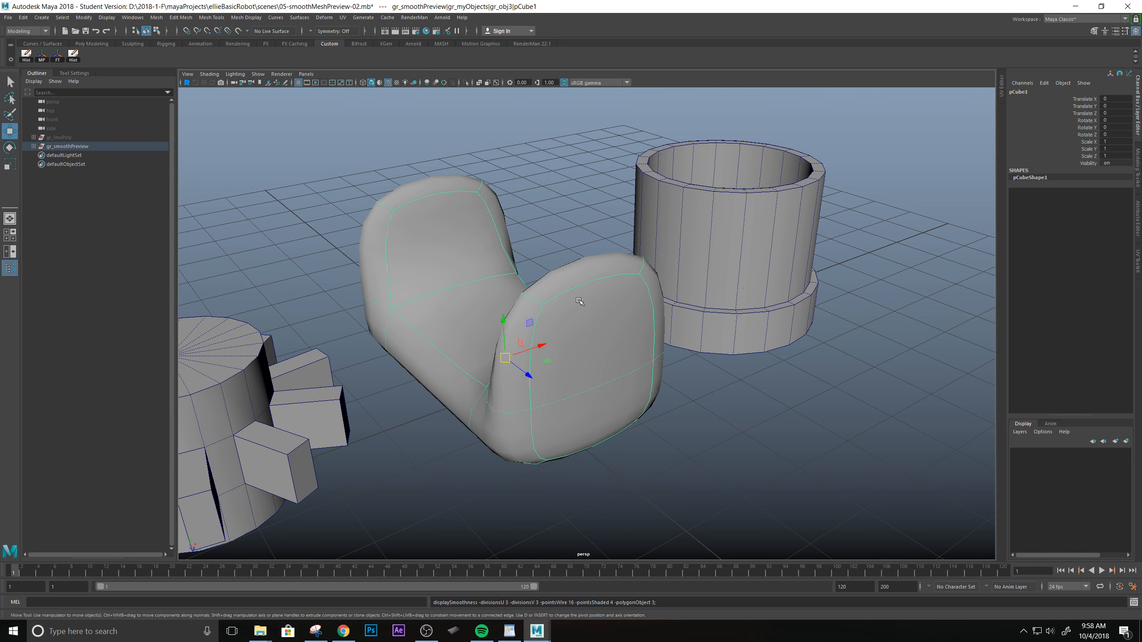
key(1)
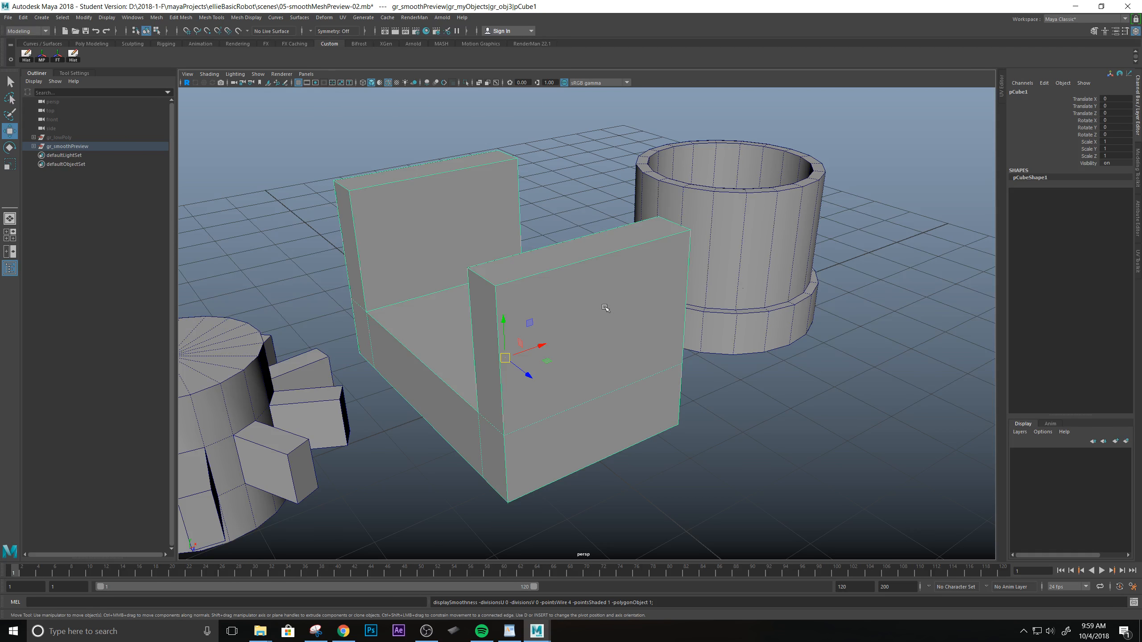
Compare the U-shaped block's smoothed and unsmoothed silhouettes from low viewing angles, ending in the unsmoothed display.
key(3)
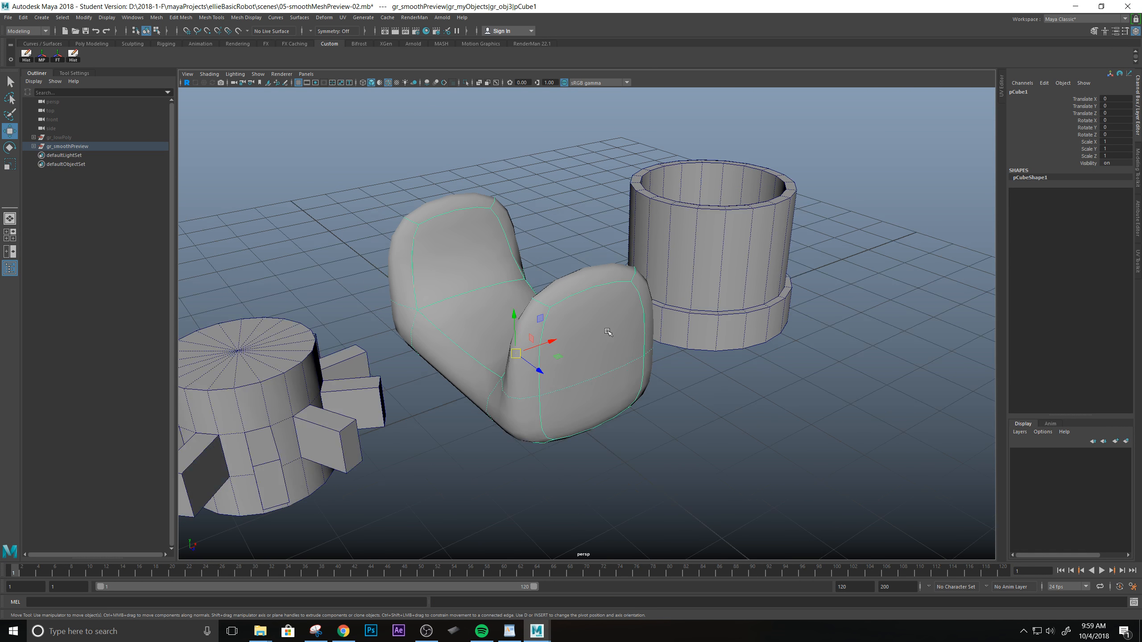
alt+drag(609, 336, 478, 156)
key(1)
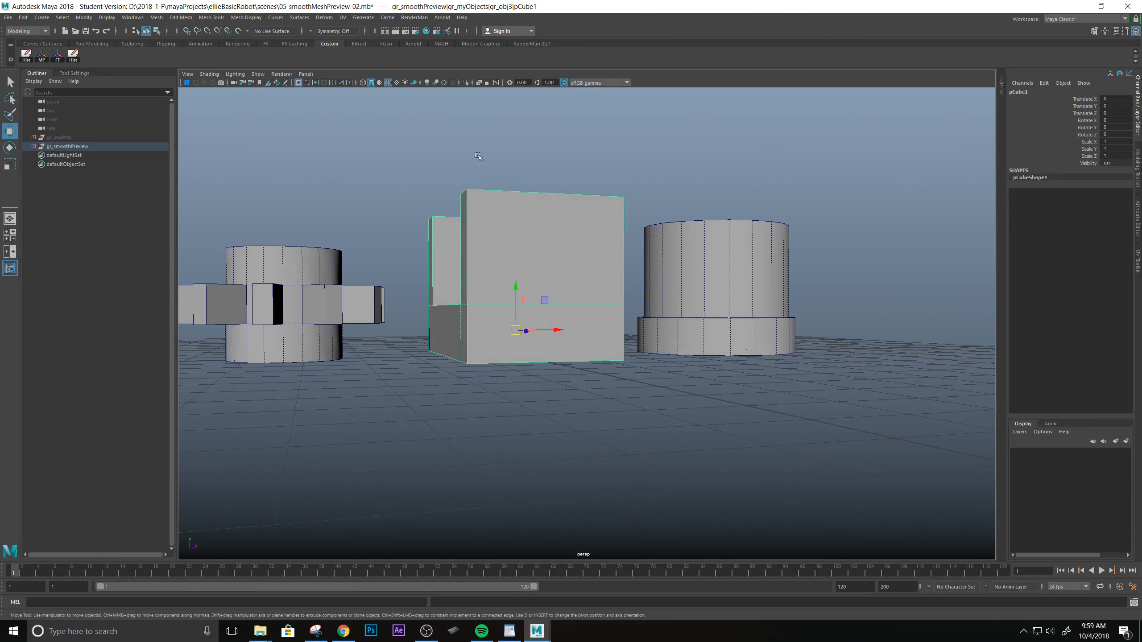
key(3)
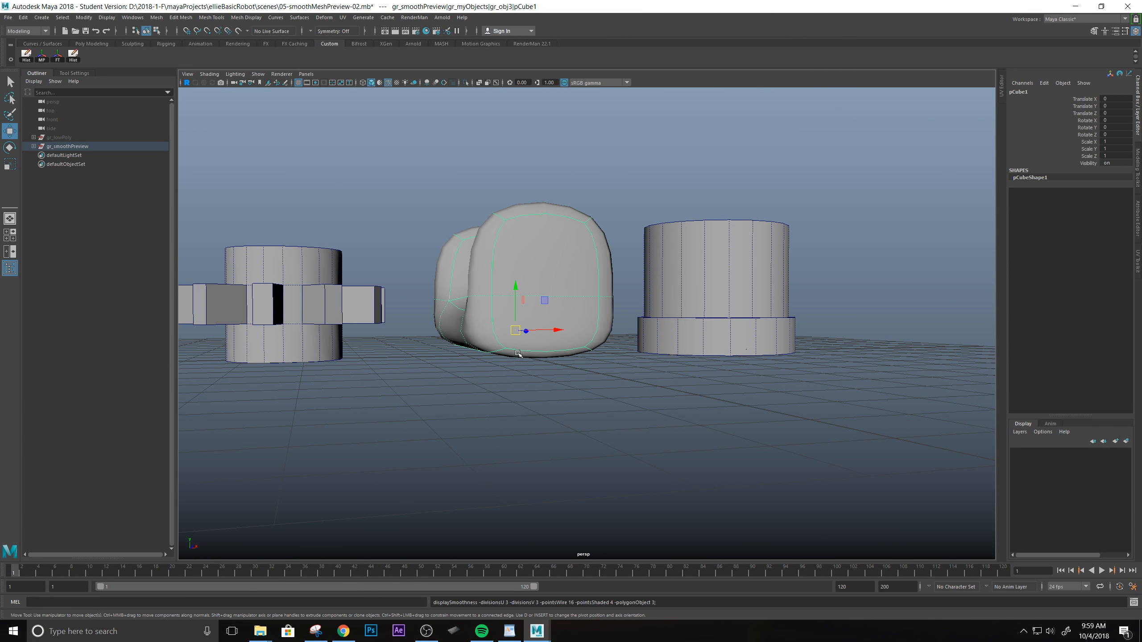
alt+drag(569, 265, 619, 274)
key(1)
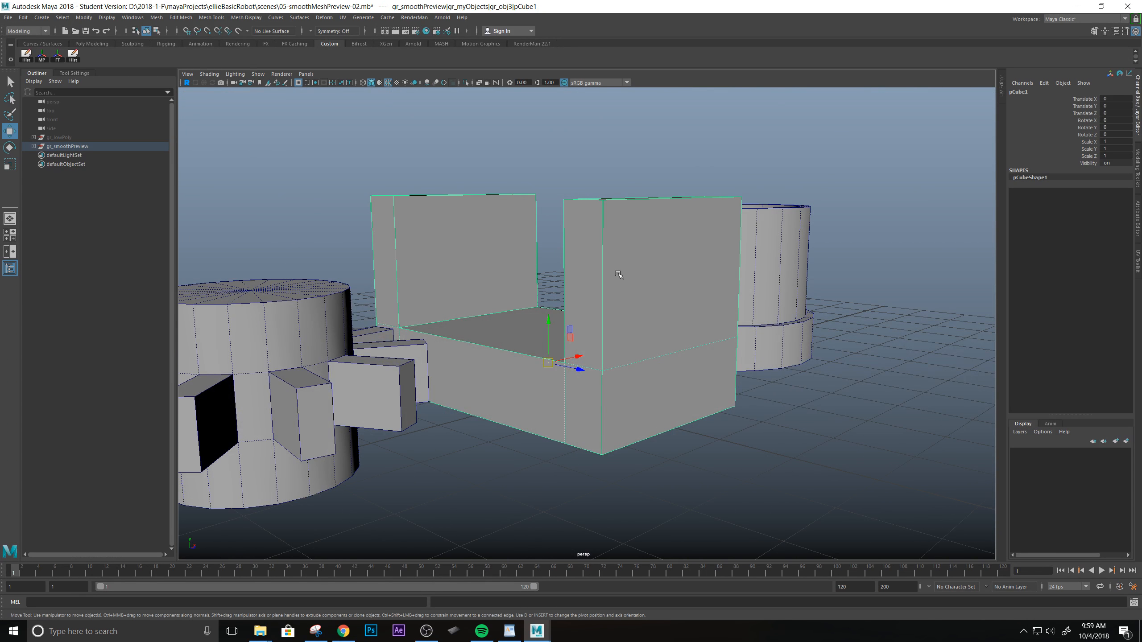
key(3)
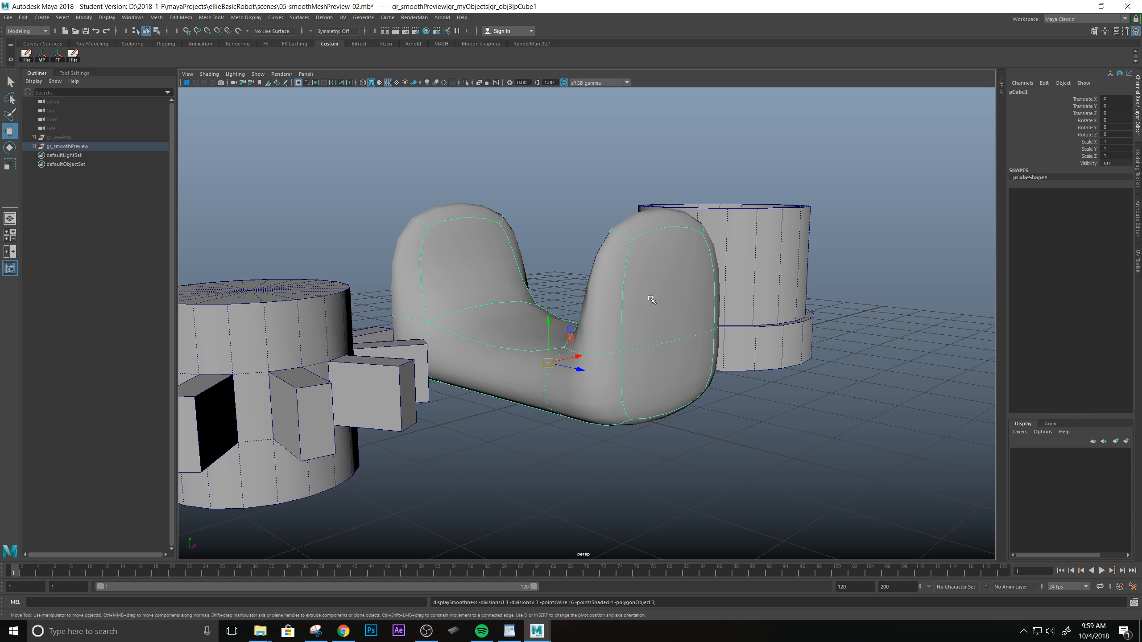
key(1)
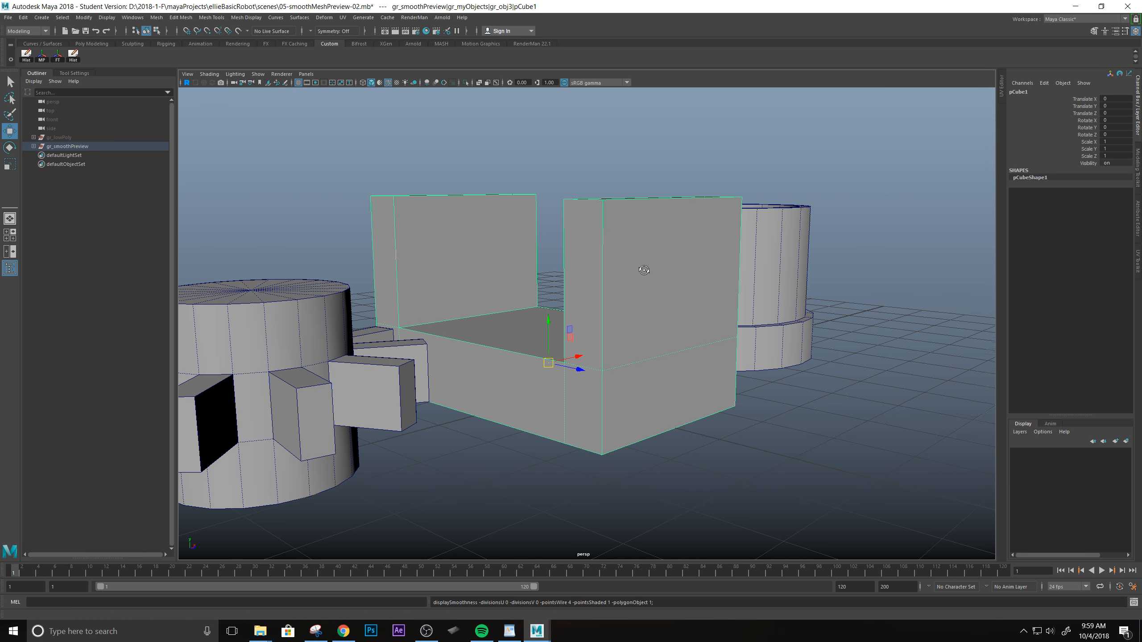
Add the Insert Edge Loop tool to the Custom shelf and activate it on the U-shaped block.
alt+drag(639, 272, 614, 280)
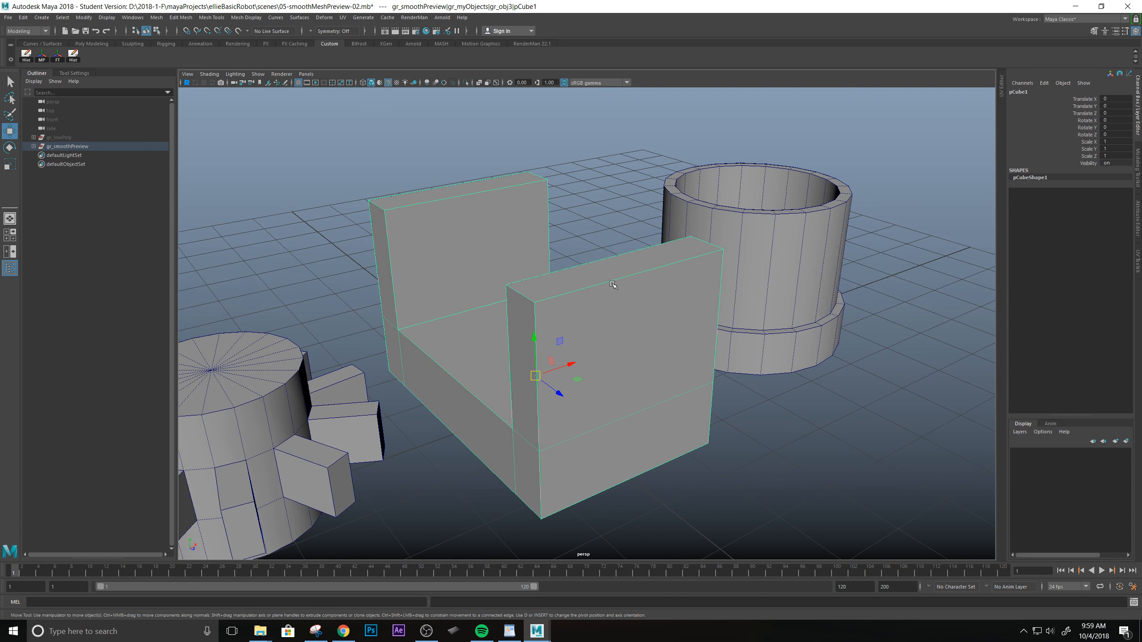
alt+middle_drag(615, 285, 590, 248)
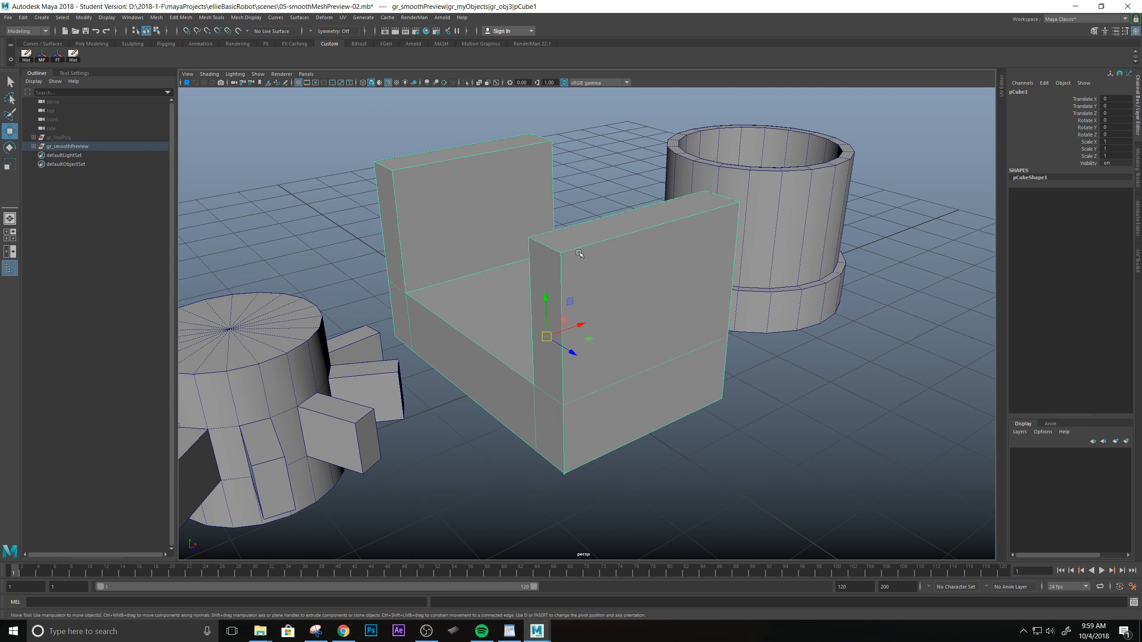
mouse_move(580, 254)
alt+mouse_down()
mouse_move(547, 245)
mouse_move(568, 266)
alt+mouse_up()
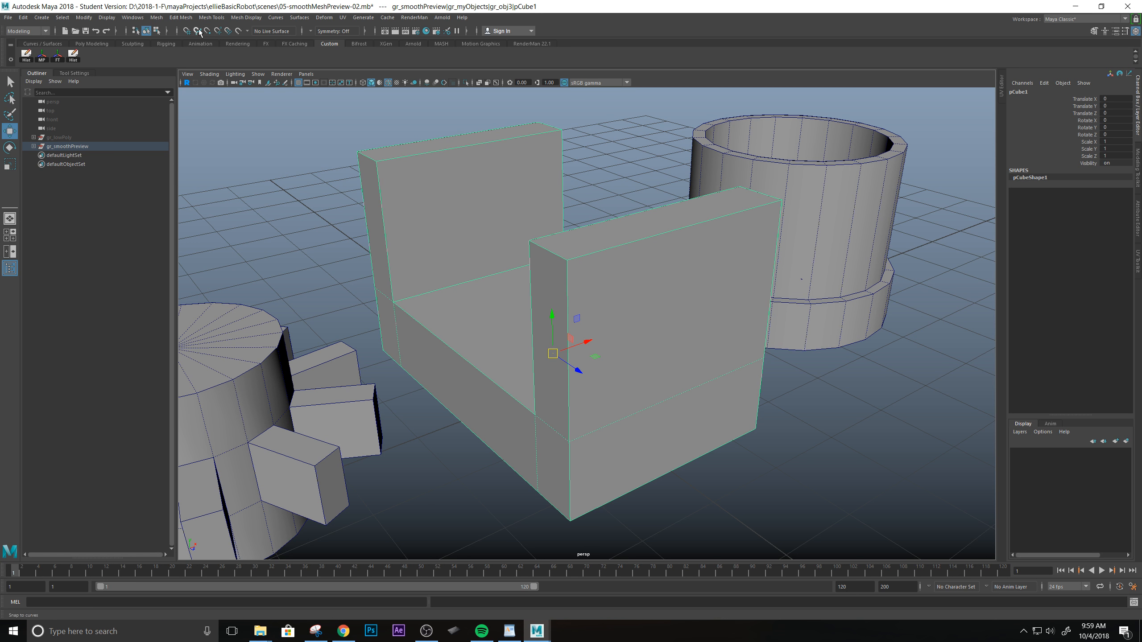
click(212, 17)
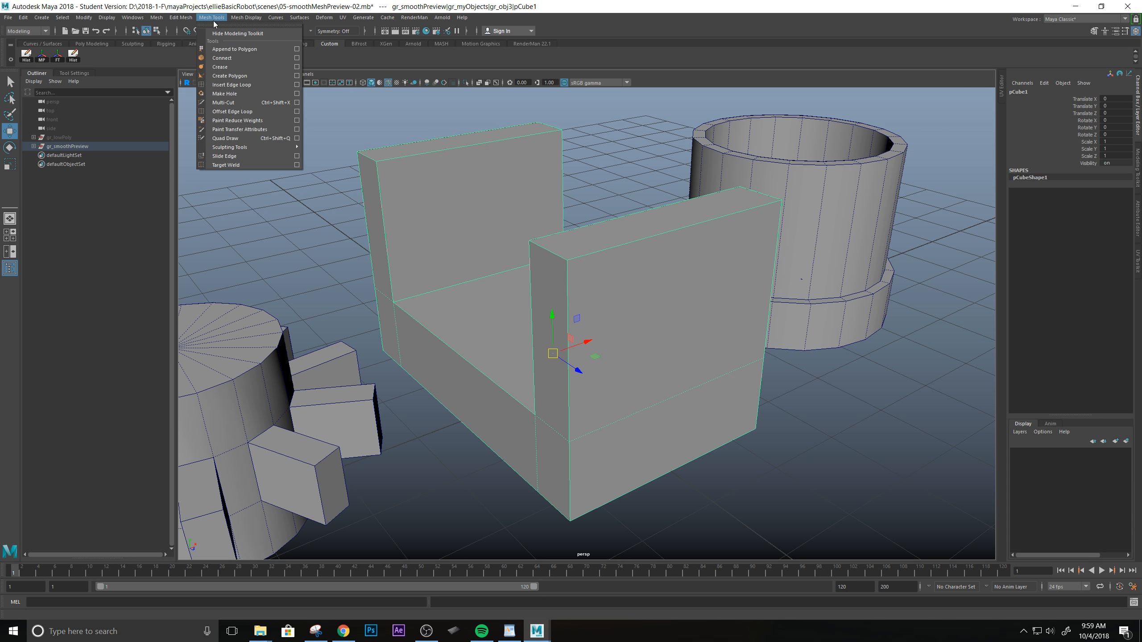
ctrl+shift+click(221, 85)
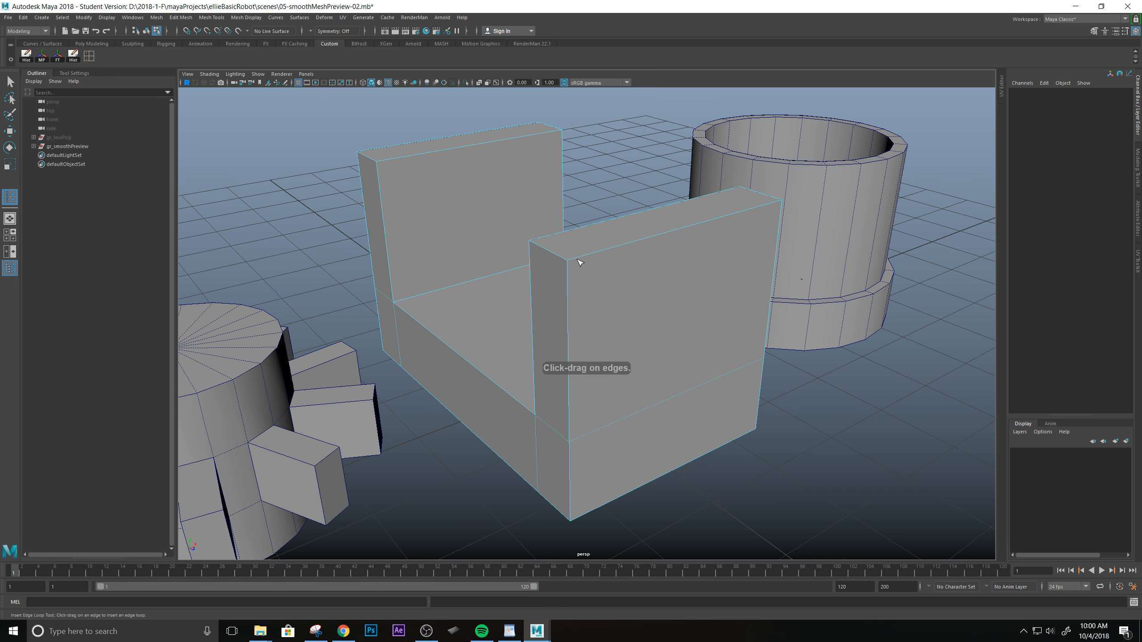
Try an edge loop across the U-shaped block, undo it, and set the tool to Multiple edge loops with 1 loop.
drag(580, 262, 693, 247)
key(ctrl+z)
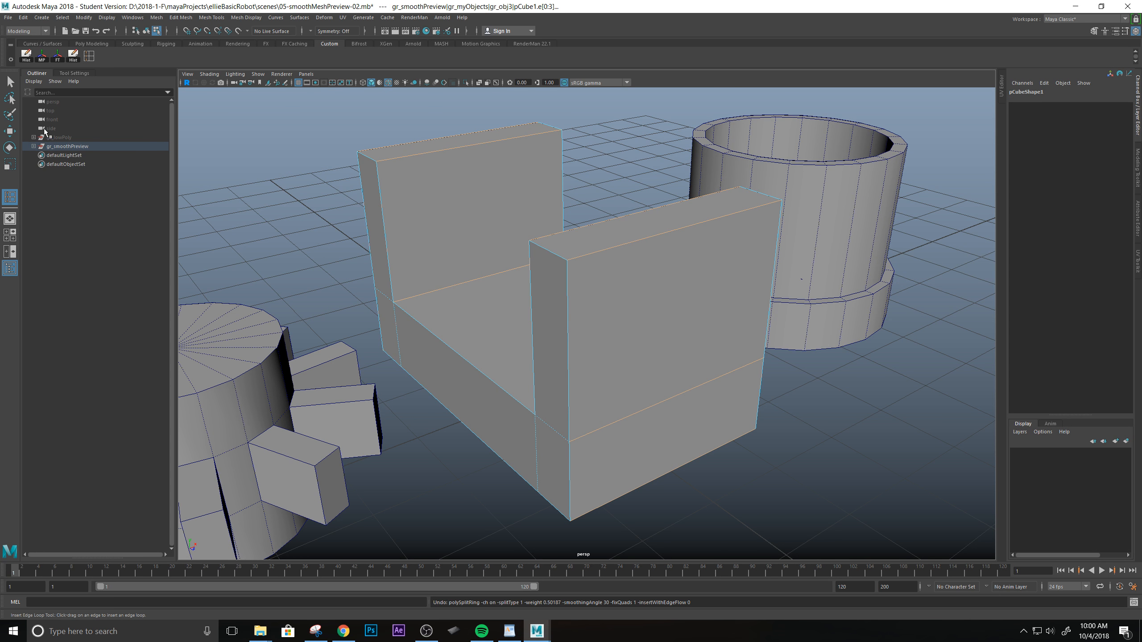
click(74, 72)
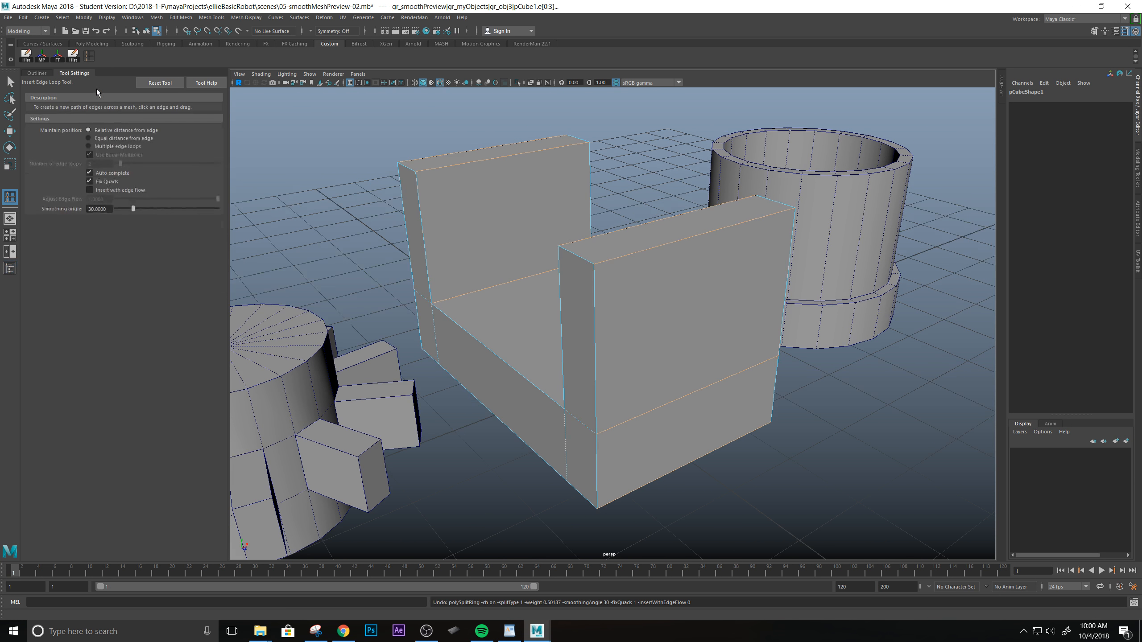
click(89, 147)
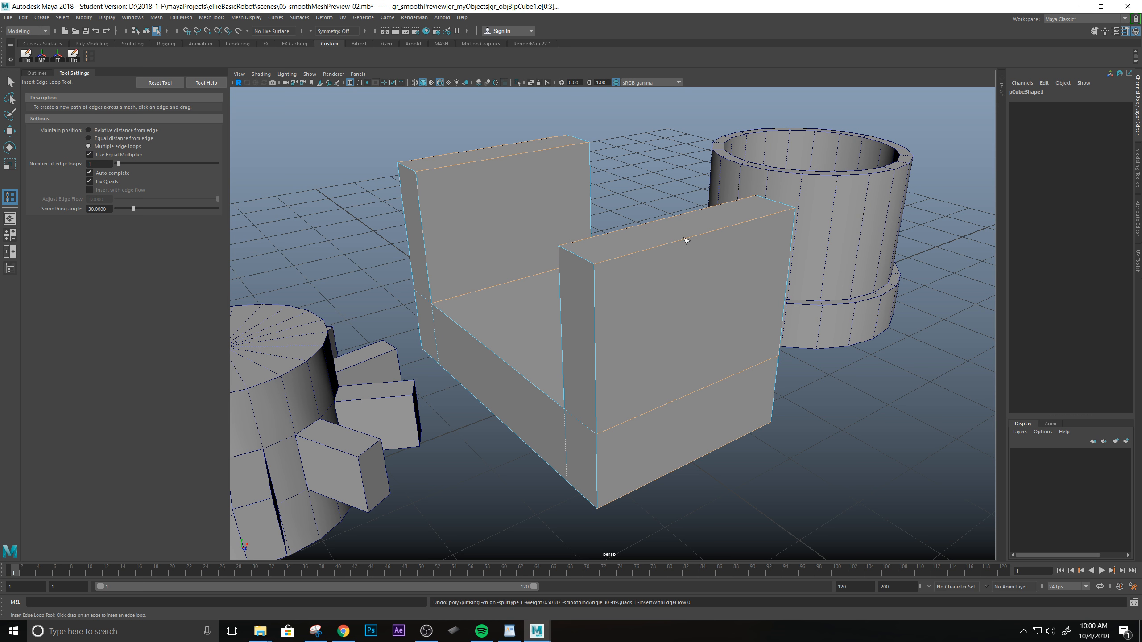
Insert centred edge loops along the U-shaped block's full profile, across its base, and around both uprights at mid-height.
alt+drag(692, 235, 495, 231)
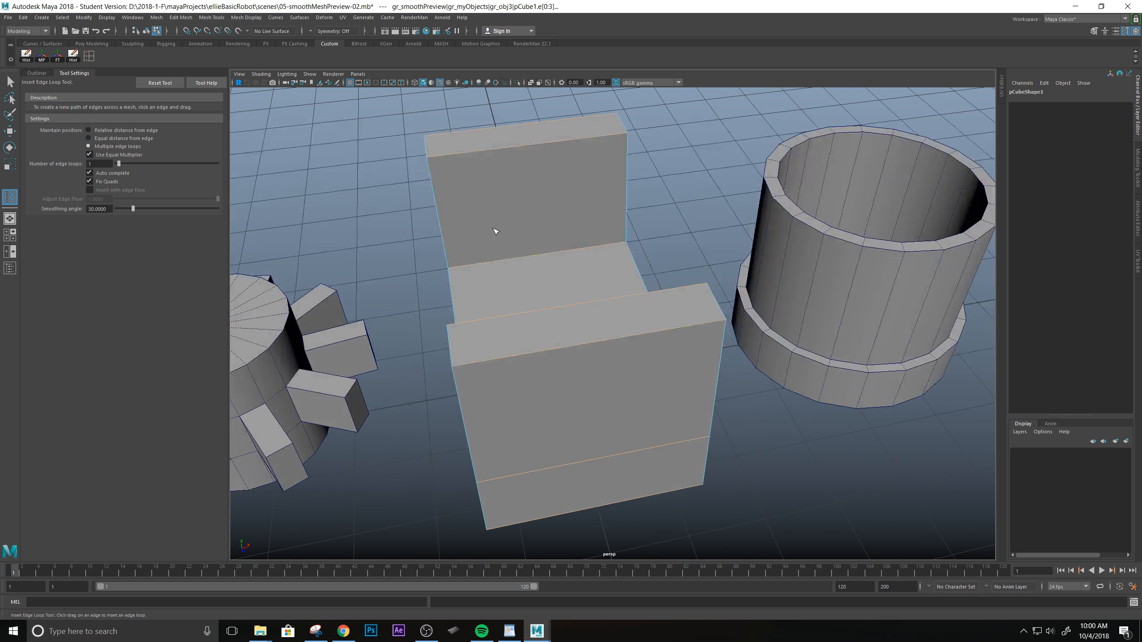
alt+drag(673, 410, 508, 260)
click(522, 308)
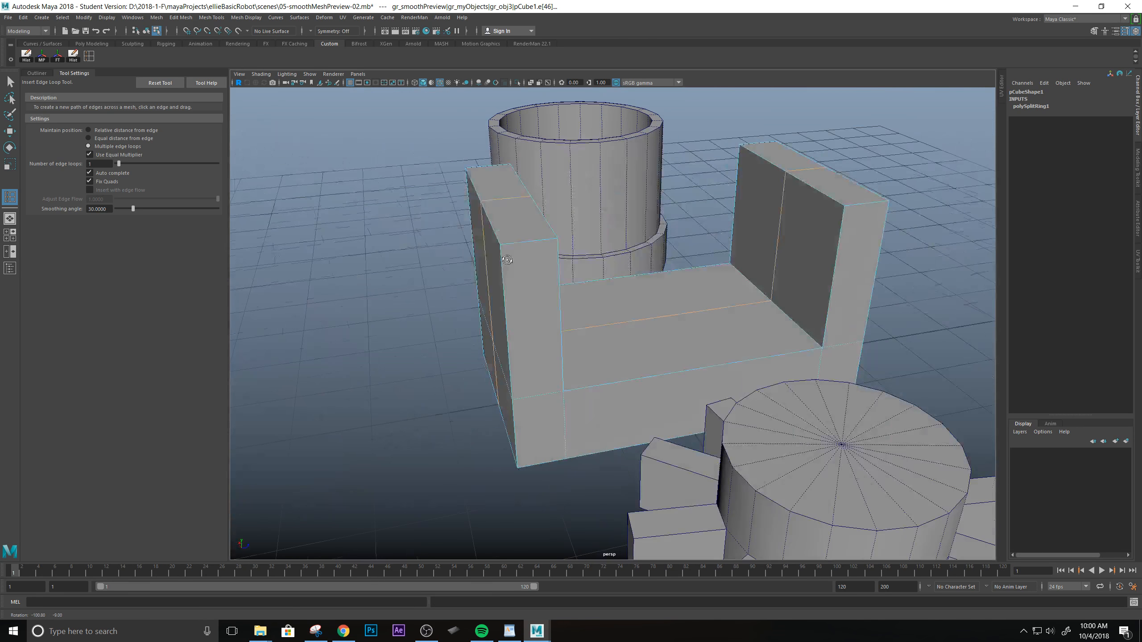
click(694, 370)
alt+drag(510, 363, 535, 293)
click(566, 292)
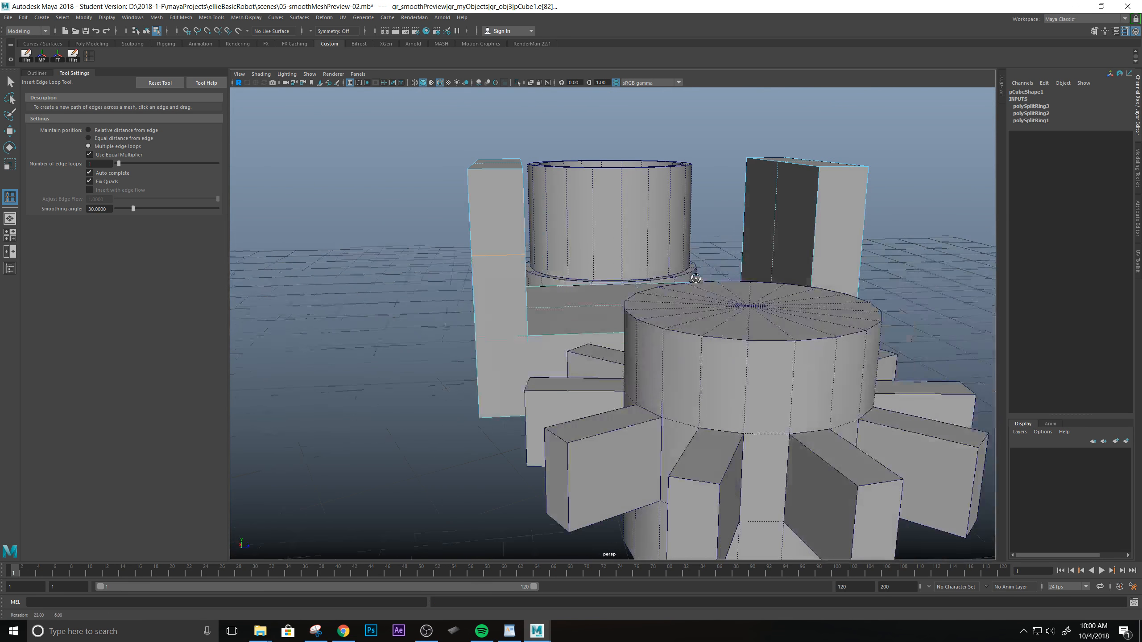
click(819, 246)
alt+drag(820, 246, 527, 289)
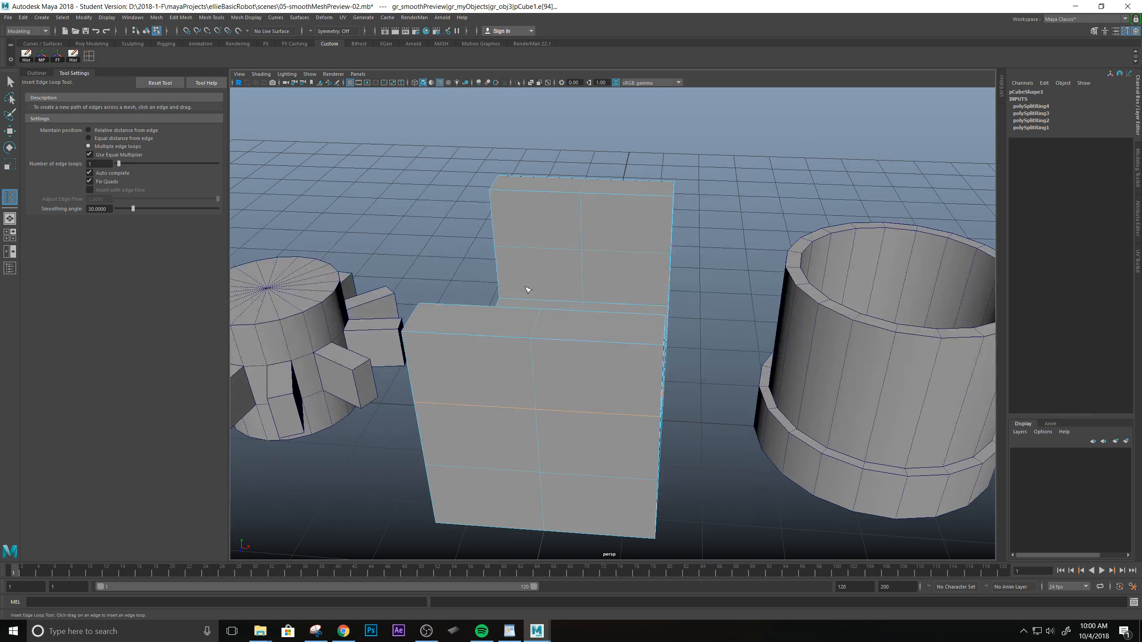
Set edge loop positioning to Relative distance from edge and examine the U-shaped block's rounded shape in smooth preview.
click(89, 130)
alt+drag(627, 298, 442, 324)
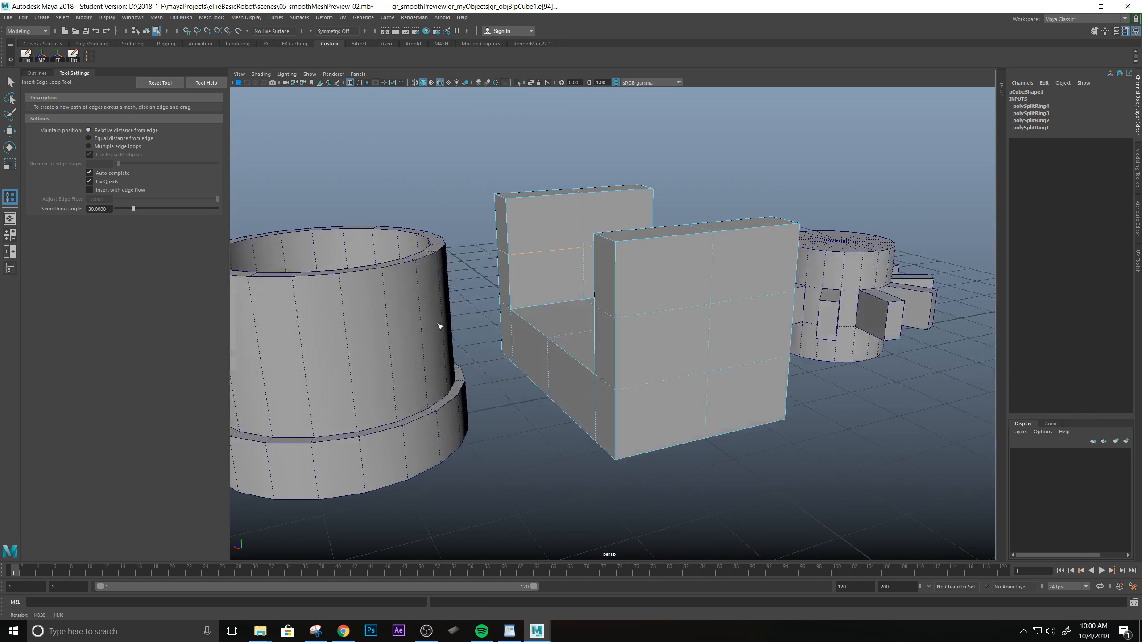
key(3)
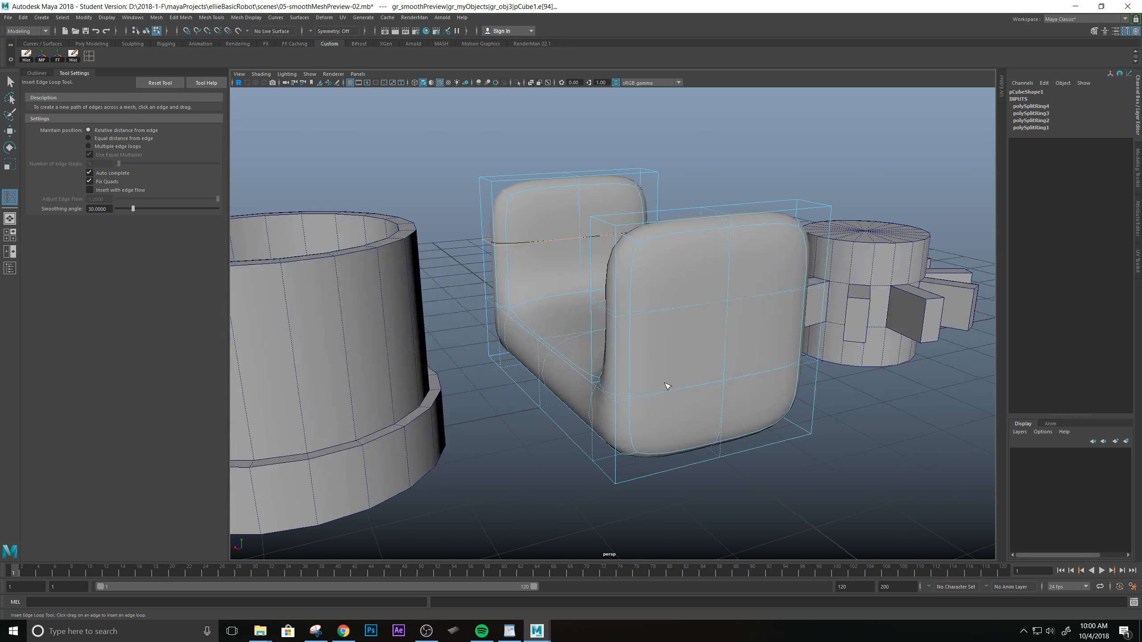
alt+drag(667, 386, 718, 323)
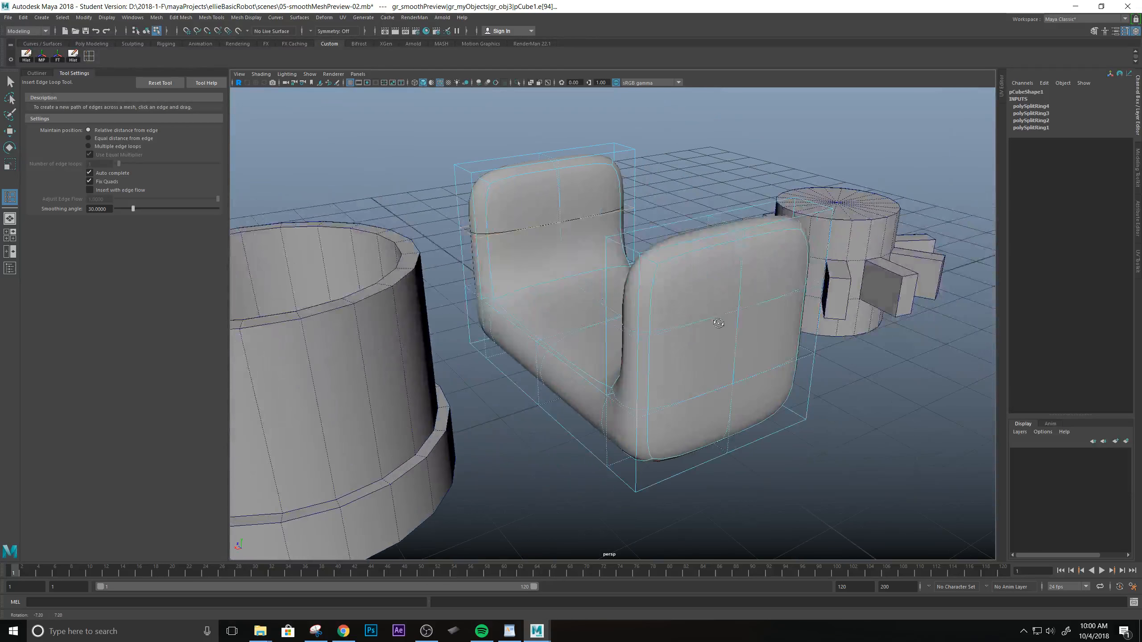
scroll(726, 303, down, 3)
scroll(726, 302, up, 5)
alt+middle_drag(726, 302, 658, 317)
alt+drag(658, 316, 658, 327)
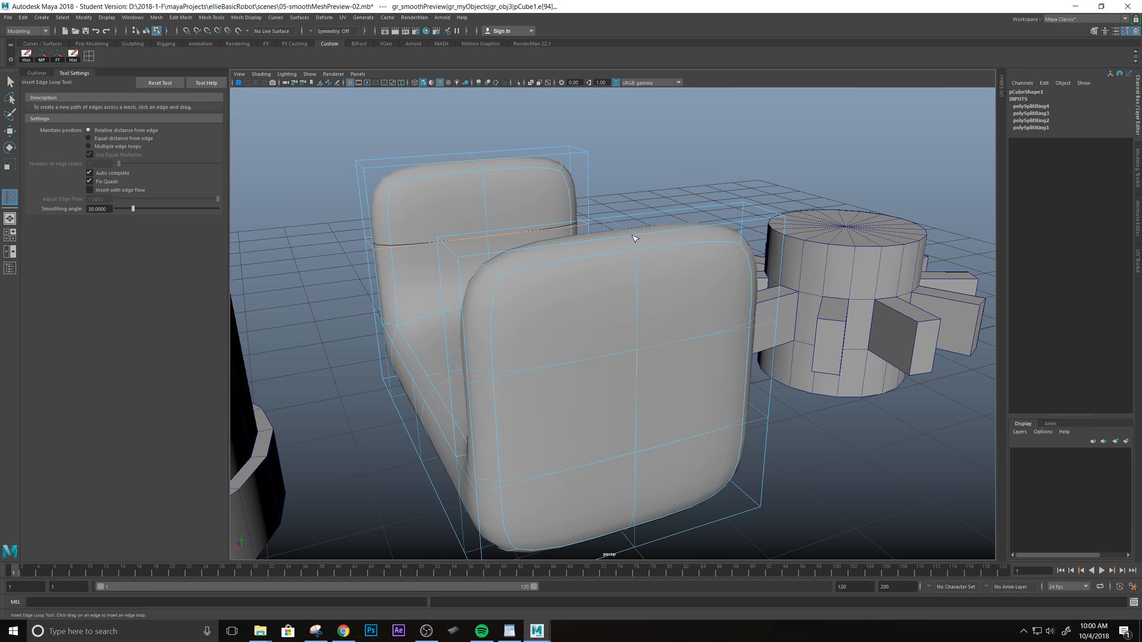
alt+drag(554, 320, 602, 285)
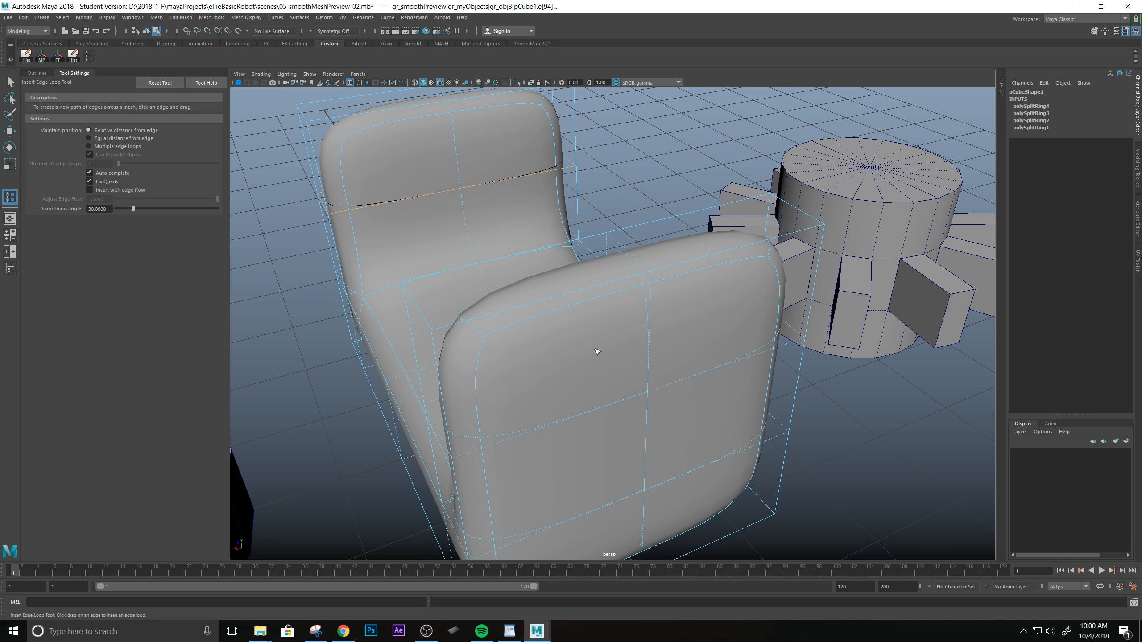
alt+drag(597, 352, 618, 264)
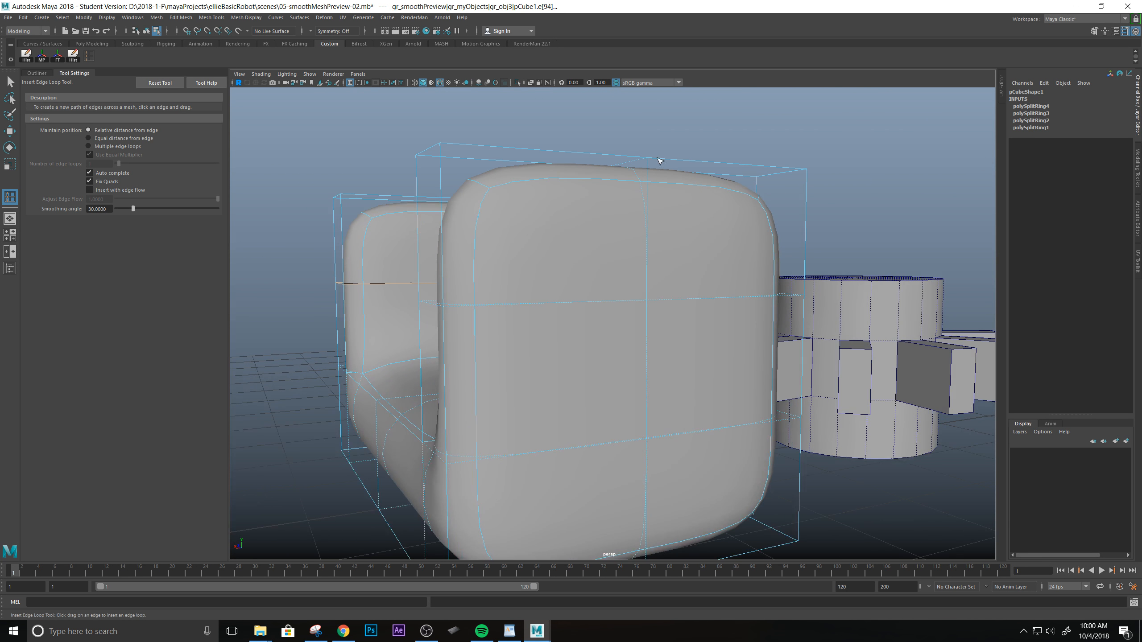
Leave the edge loop tool, return the U-shaped block to object mode, and display it unsmoothed.
key(q)
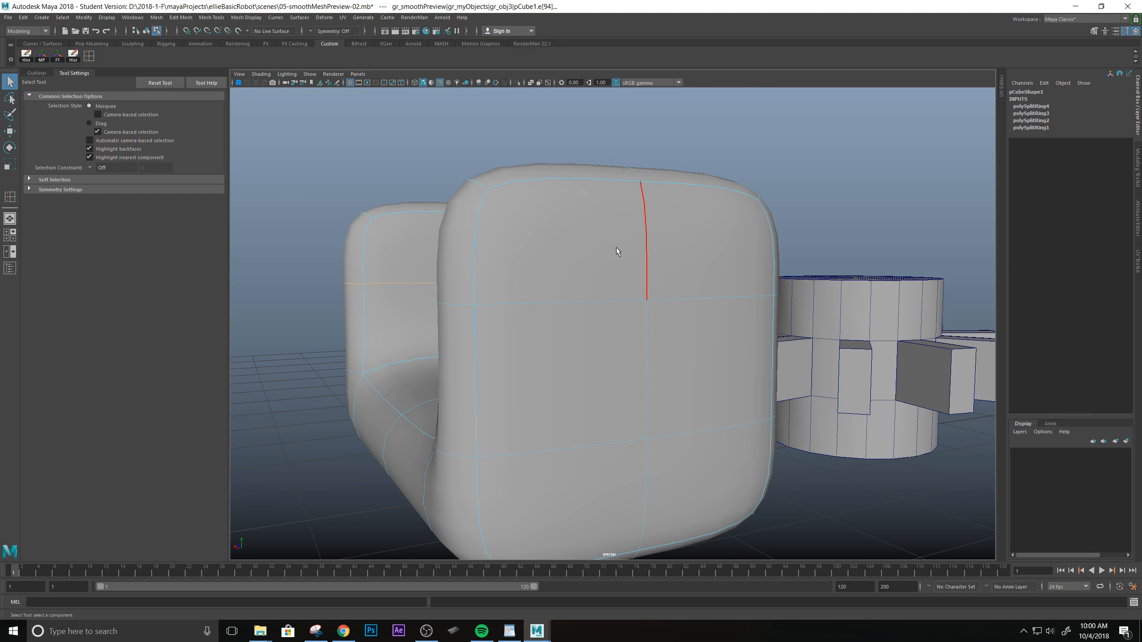
click(616, 248)
right_click(616, 248)
click(661, 235)
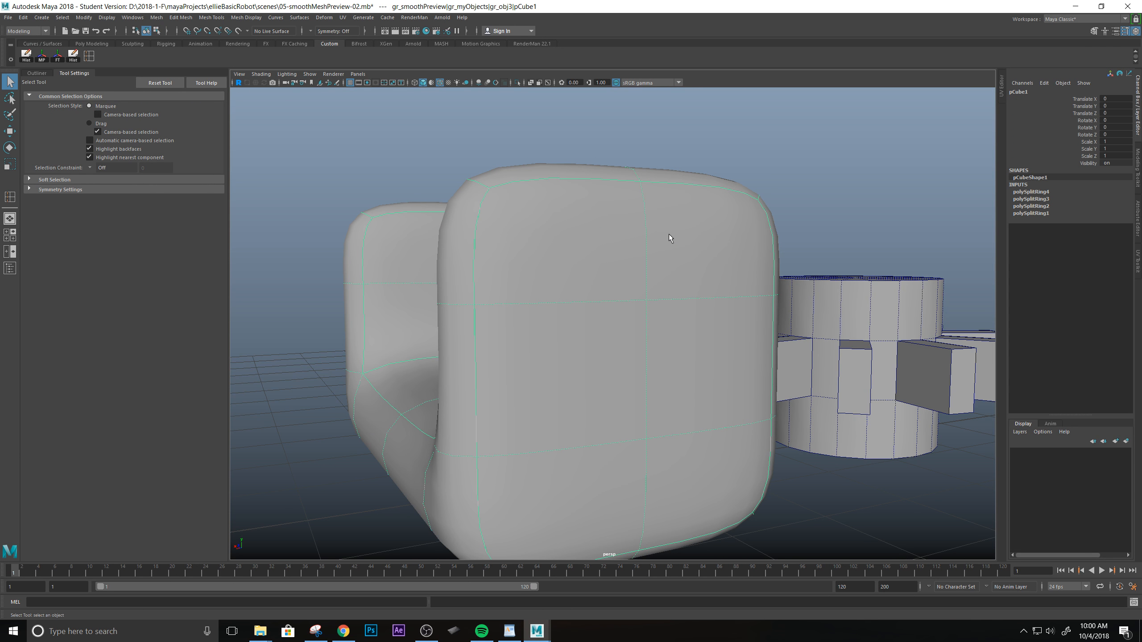
key(1)
alt+drag(629, 264, 578, 231)
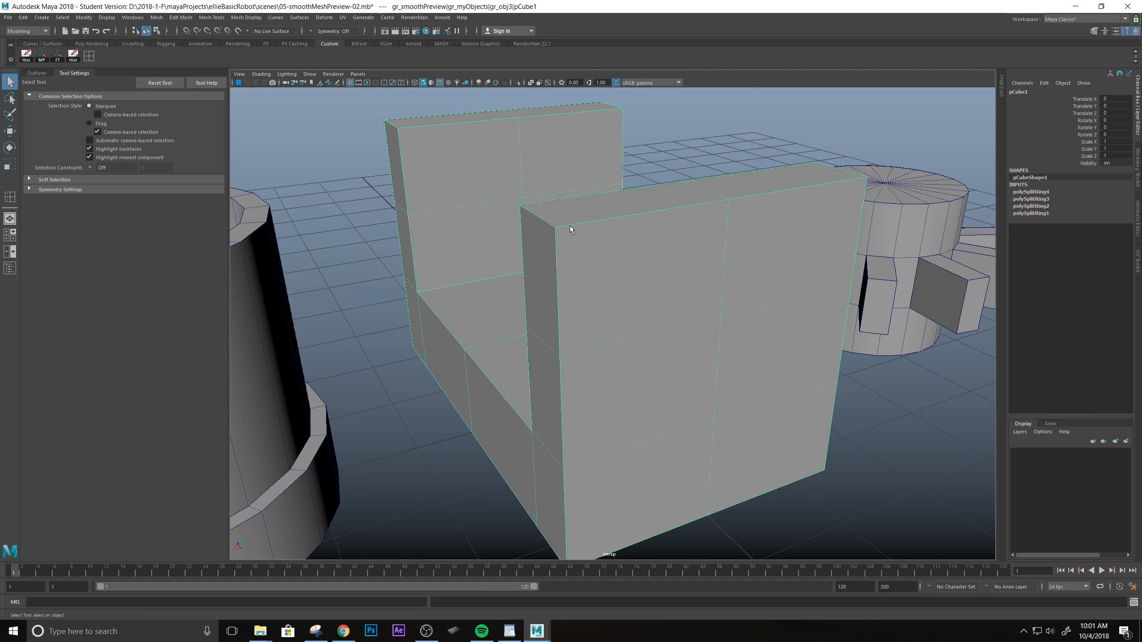
Insert a supporting edge loop along the block's U-shaped profile, close to the side facing the hollow cylinder.
click(88, 56)
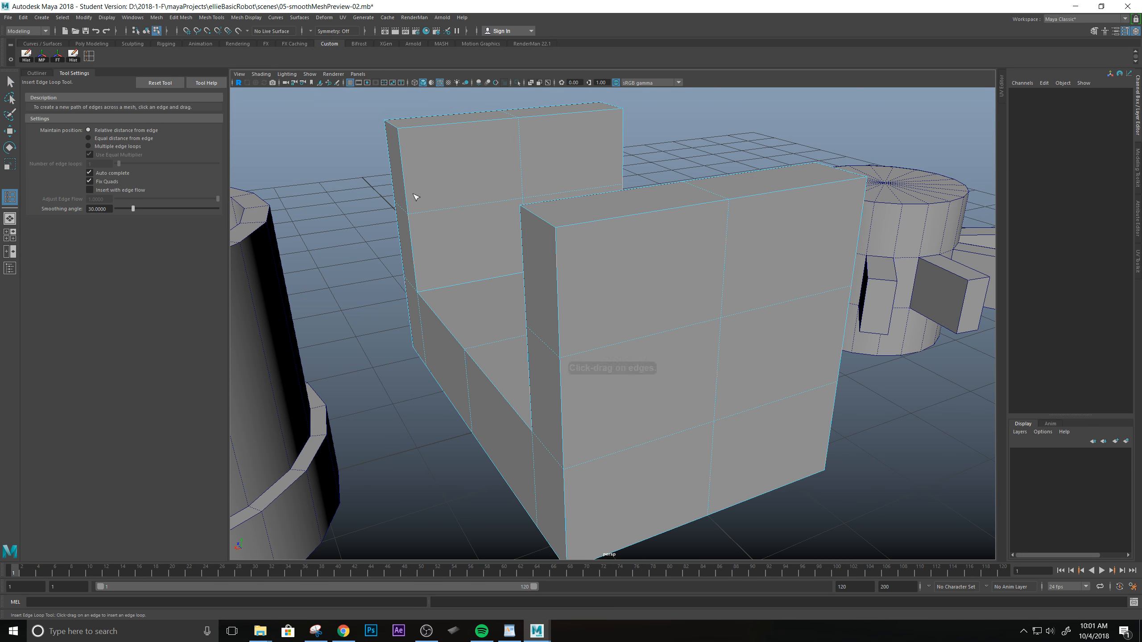
click(567, 229)
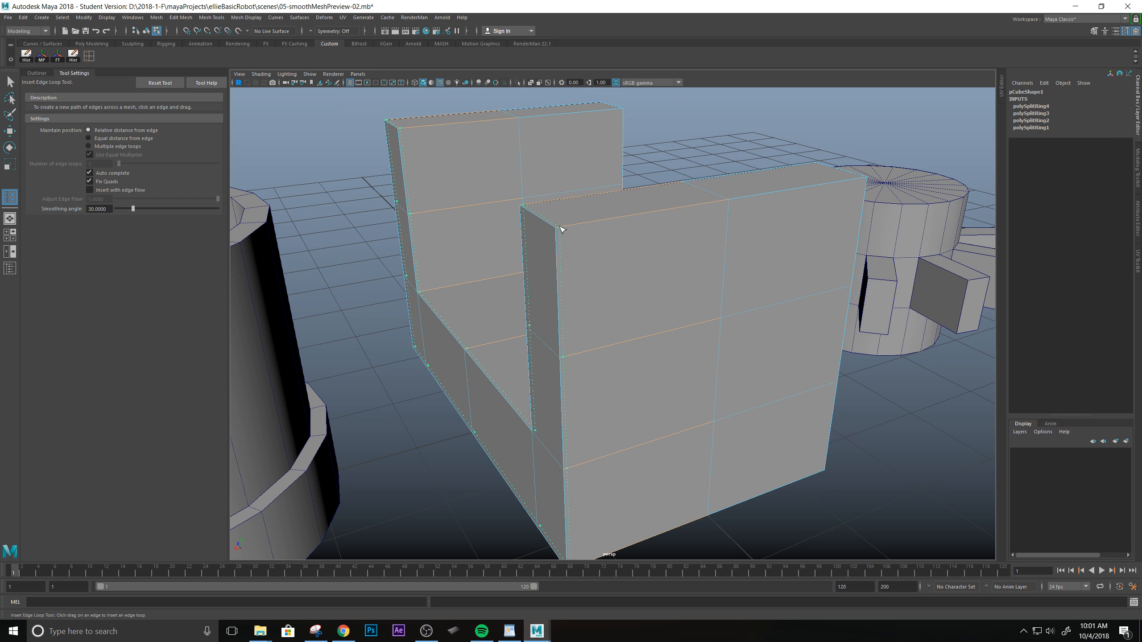
click(562, 229)
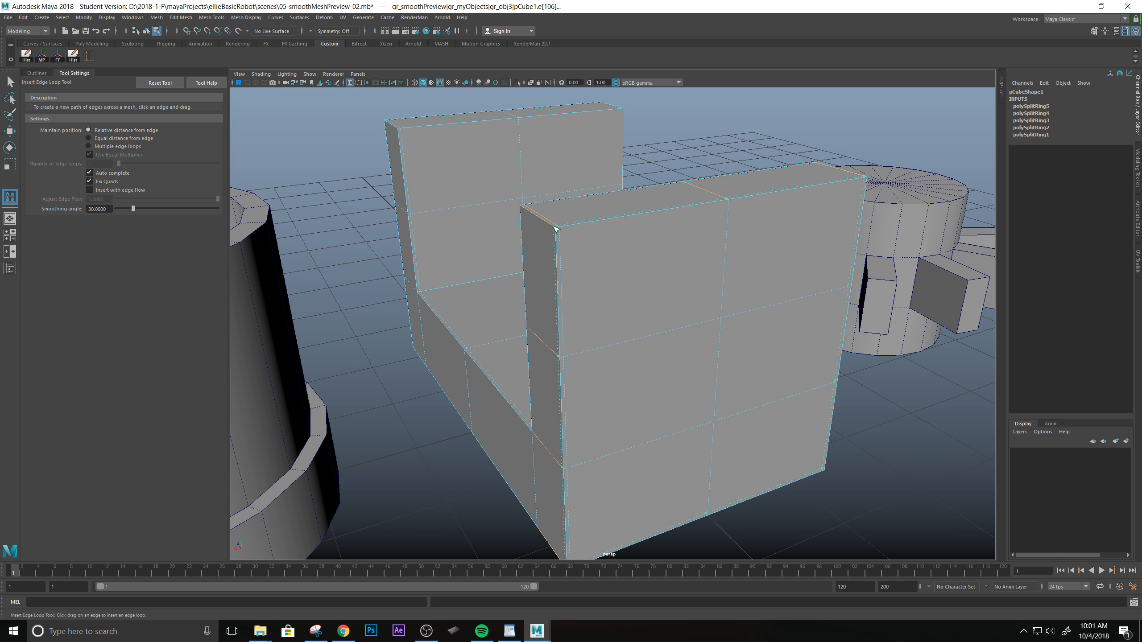
Try a supporting edge loop close to the upright's outer face, and undo it.
drag(553, 226, 556, 227)
scroll(559, 267, down, 1)
scroll(556, 279, up, 2)
alt+drag(554, 283, 629, 297)
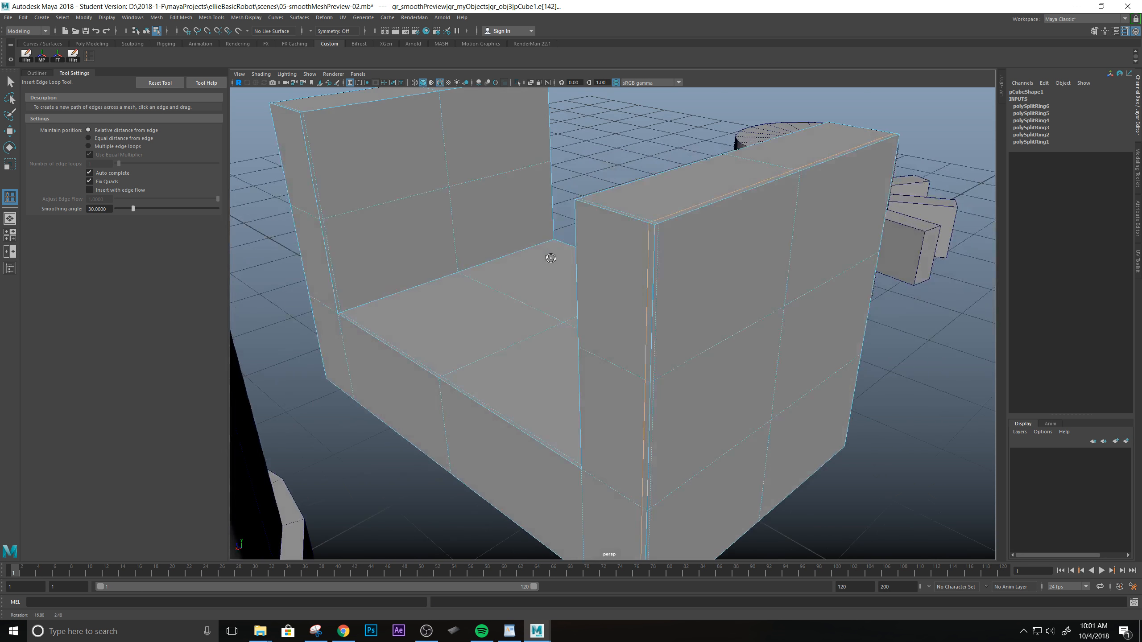
key(ctrl+z)
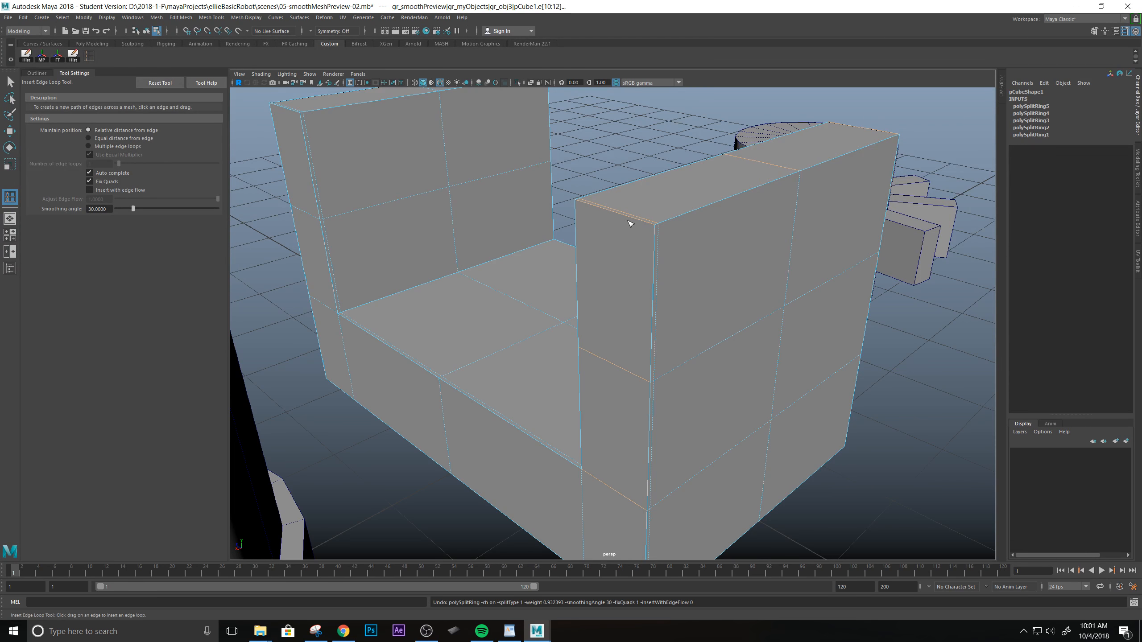
Insert a supporting edge loop close to the upright's outer face and inspect the sharpened corner in smooth preview.
drag(647, 228, 655, 226)
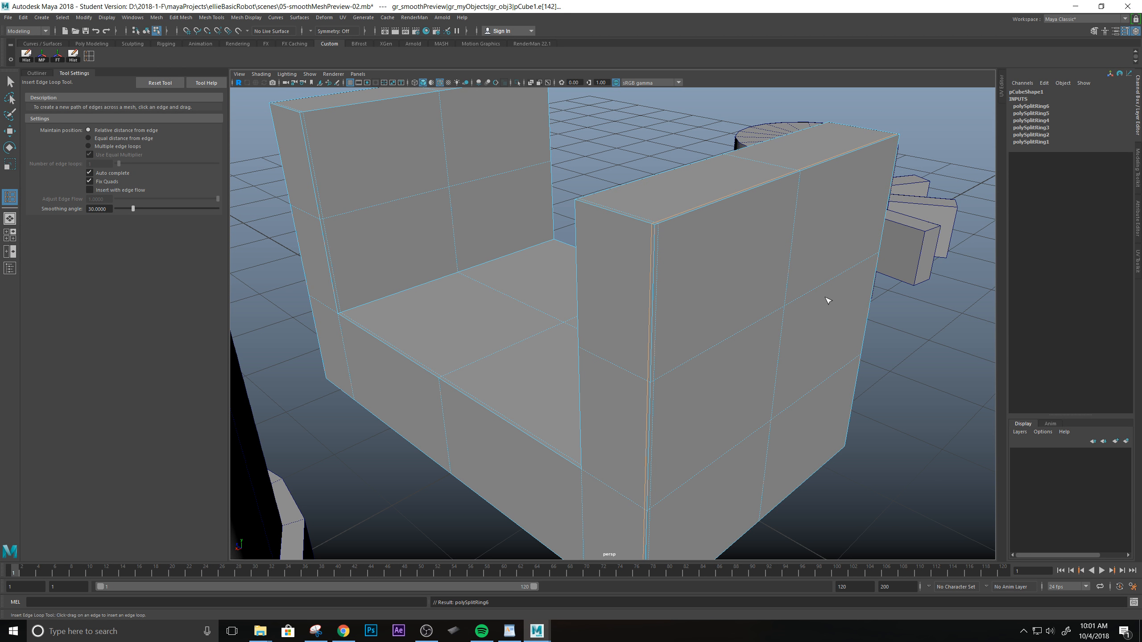
key(2)
scroll(702, 295, up, 3)
scroll(701, 295, down, 3)
alt+drag(701, 295, 691, 255)
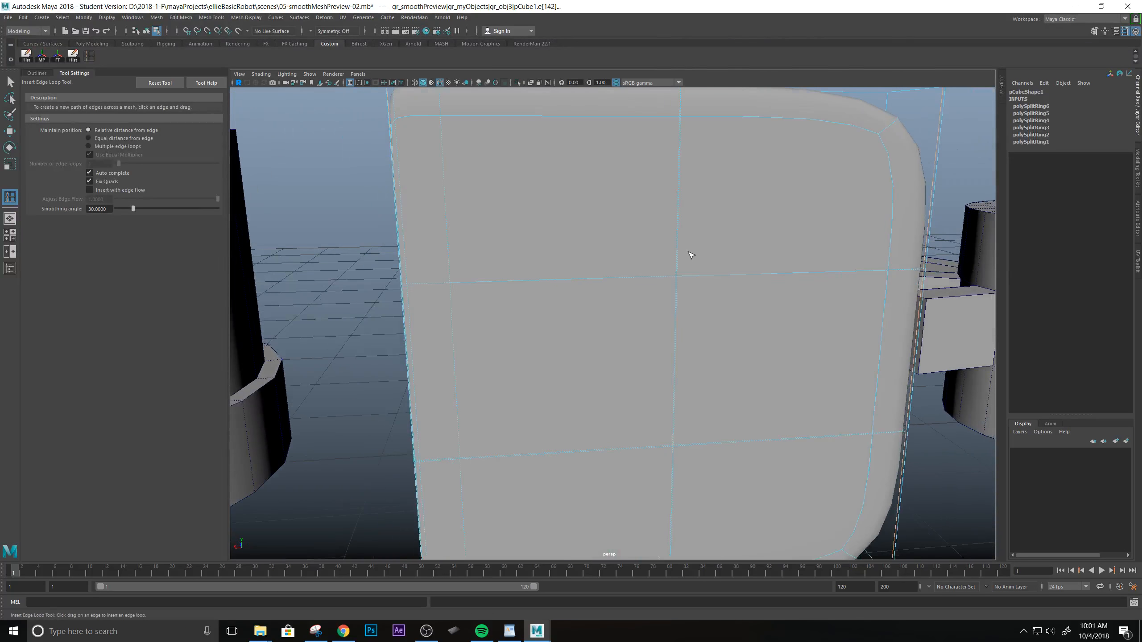
scroll(692, 255, down, 4)
alt+drag(567, 227, 655, 260)
scroll(742, 283, down, 3)
scroll(744, 284, up, 4)
Return to the unsmoothed display and insert supporting edge loops close to the upright's inner face and top.
key(1)
scroll(525, 257, up, 2)
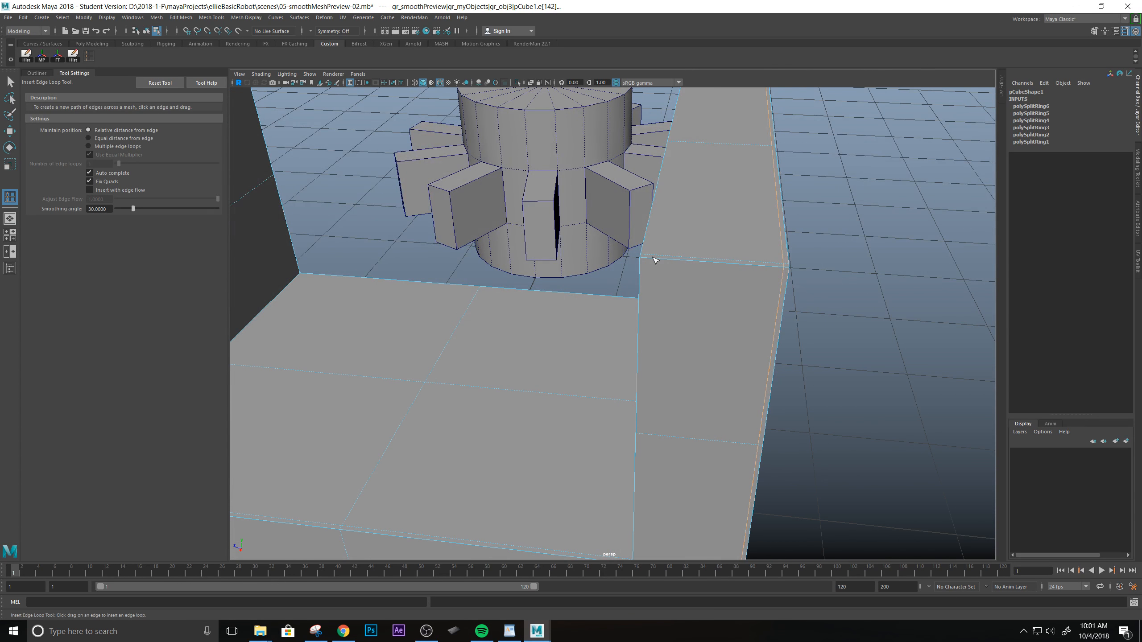
click(646, 263)
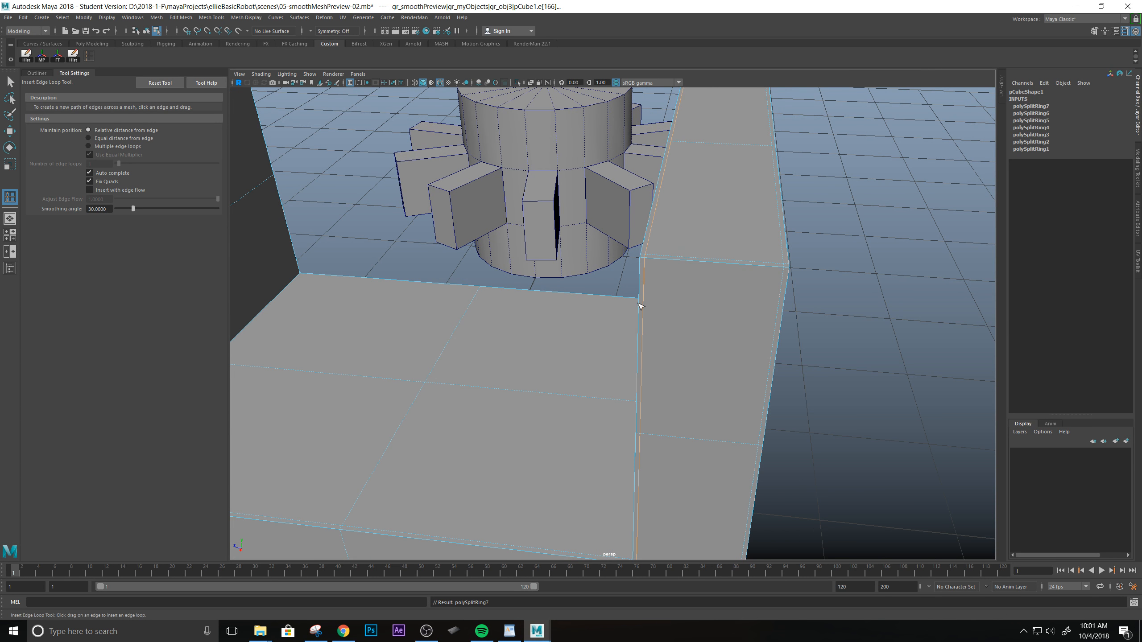
alt+drag(647, 266, 619, 292)
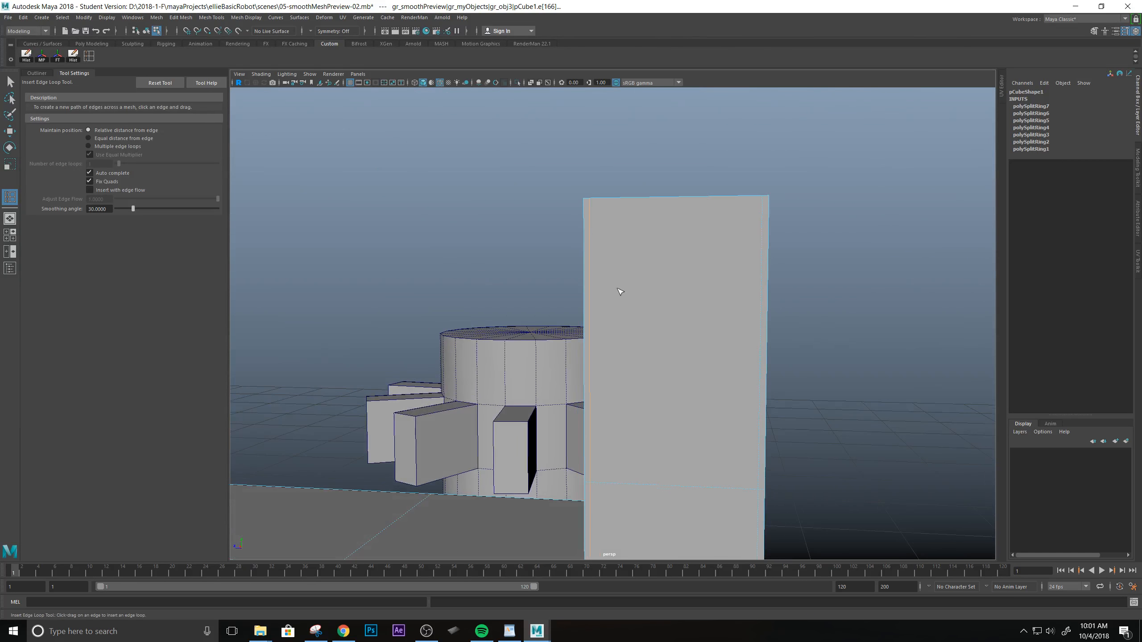
click(587, 206)
alt+drag(586, 207, 663, 378)
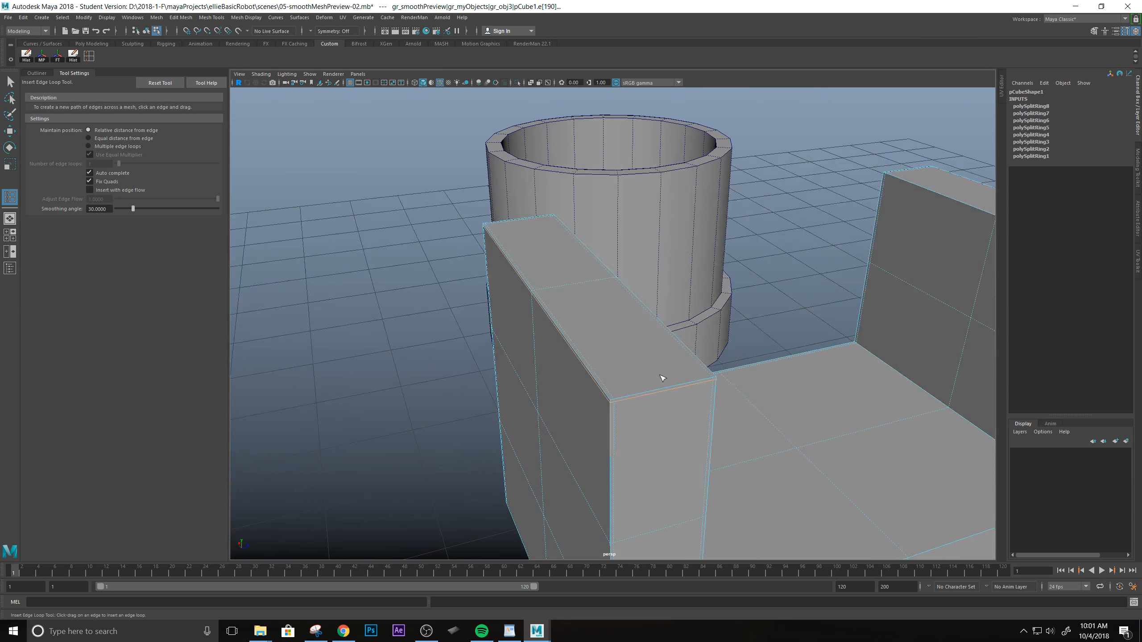
Insert one centred edge loop through the upright's thickness using Multiple edge loops, and restore Relative distance from edge.
click(88, 146)
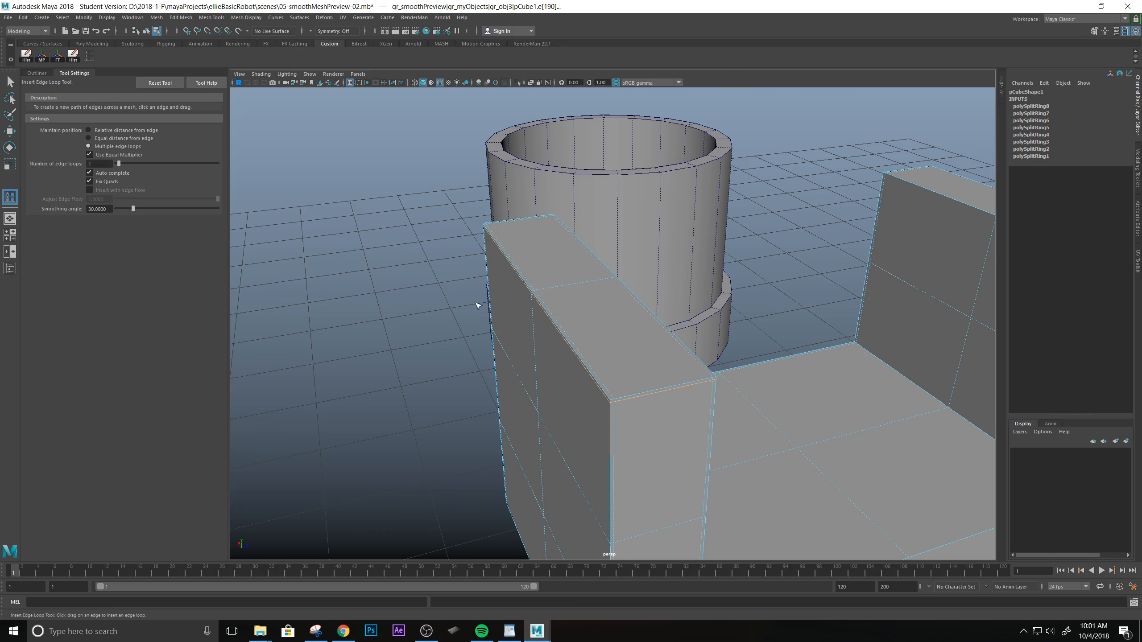
click(667, 389)
click(89, 130)
Show the block in smooth preview in object mode, with Wireframe on Shaded turned off.
alt+drag(674, 333, 579, 289)
key(3)
alt+drag(631, 304, 630, 306)
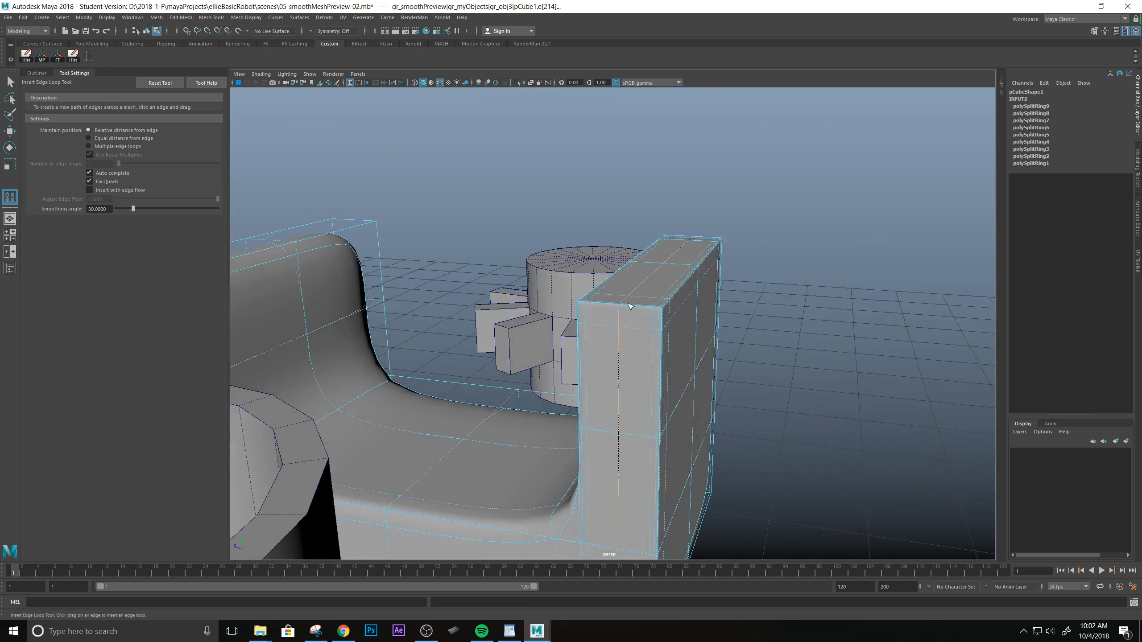
key(q)
right_click(629, 298)
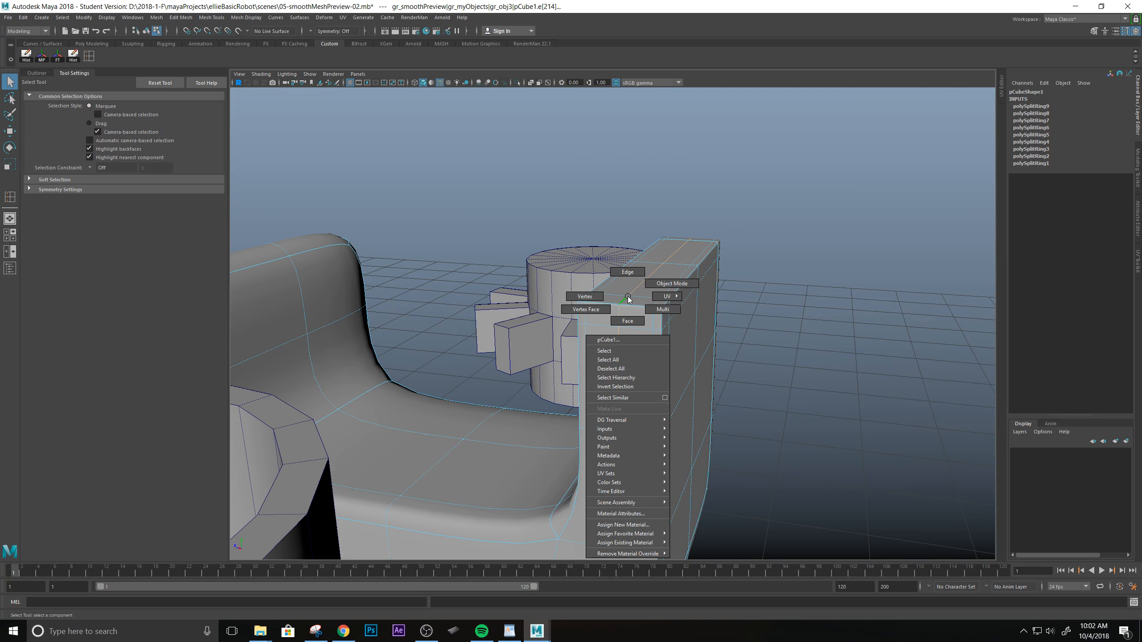
click(672, 282)
mouse_move(757, 287)
alt+mouse_down()
mouse_move(629, 202)
mouse_move(491, 67)
mouse_move(667, 233)
mouse_move(617, 265)
mouse_move(621, 342)
mouse_move(655, 426)
mouse_move(642, 319)
mouse_move(605, 344)
mouse_move(543, 316)
mouse_move(607, 270)
mouse_move(616, 361)
mouse_move(786, 276)
alt+mouse_up()
click(439, 83)
click(588, 319)
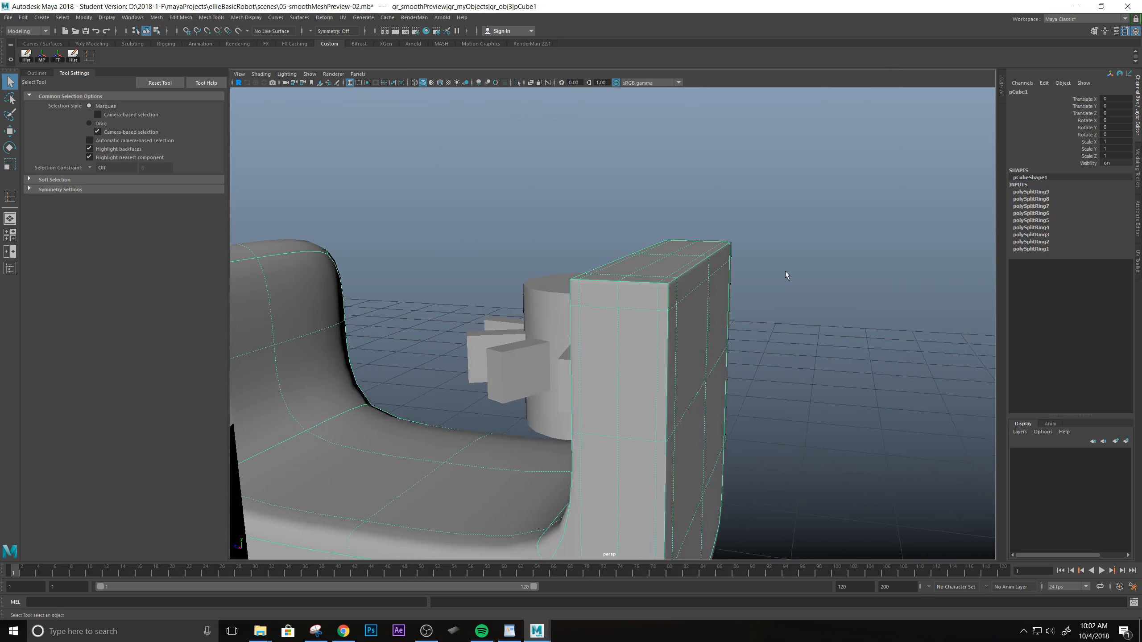
Compare the upright's unsmoothed and smoothed display, examining its supported edges and corners from several angles.
key(1)
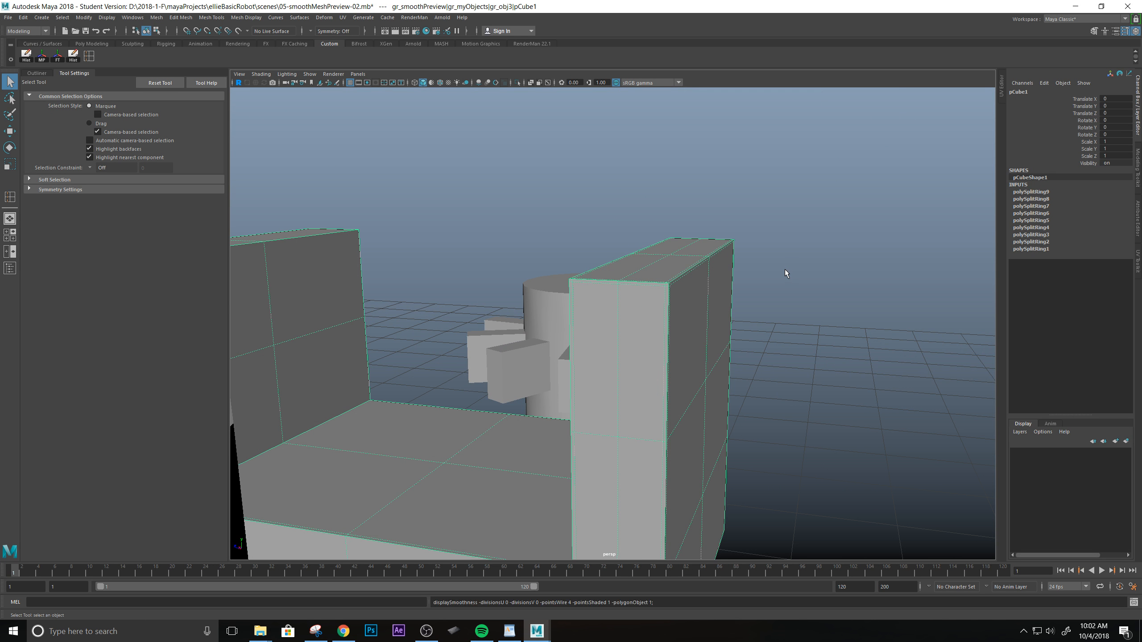
click(785, 269)
alt+drag(697, 342, 625, 331)
click(623, 333)
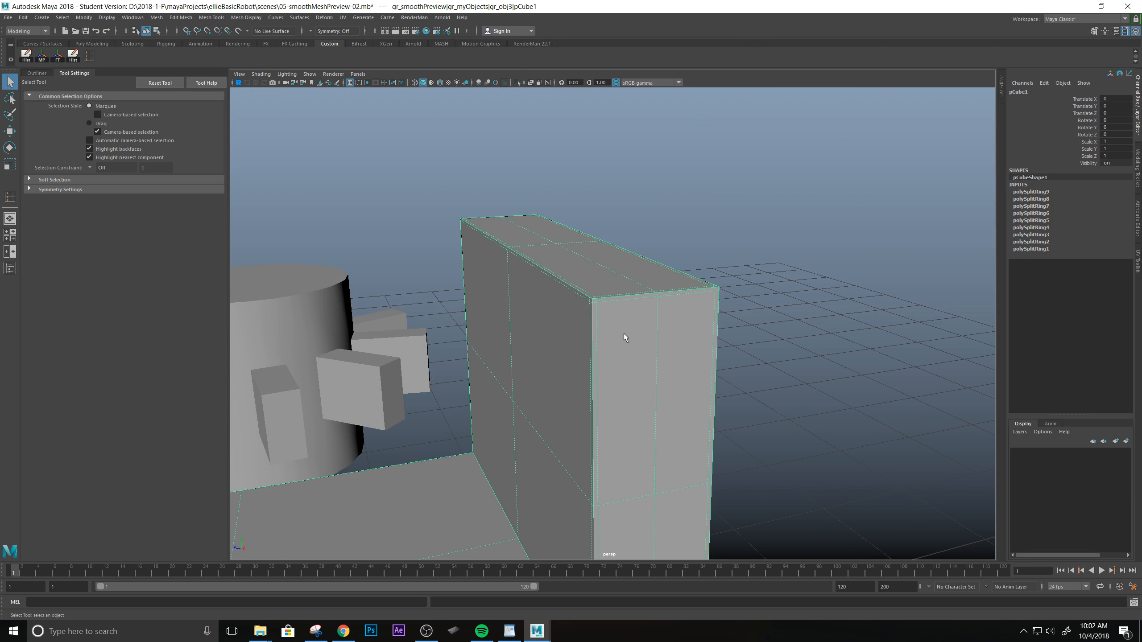
key(3)
click(727, 235)
alt+drag(711, 282, 651, 307)
scroll(681, 370, up, 8)
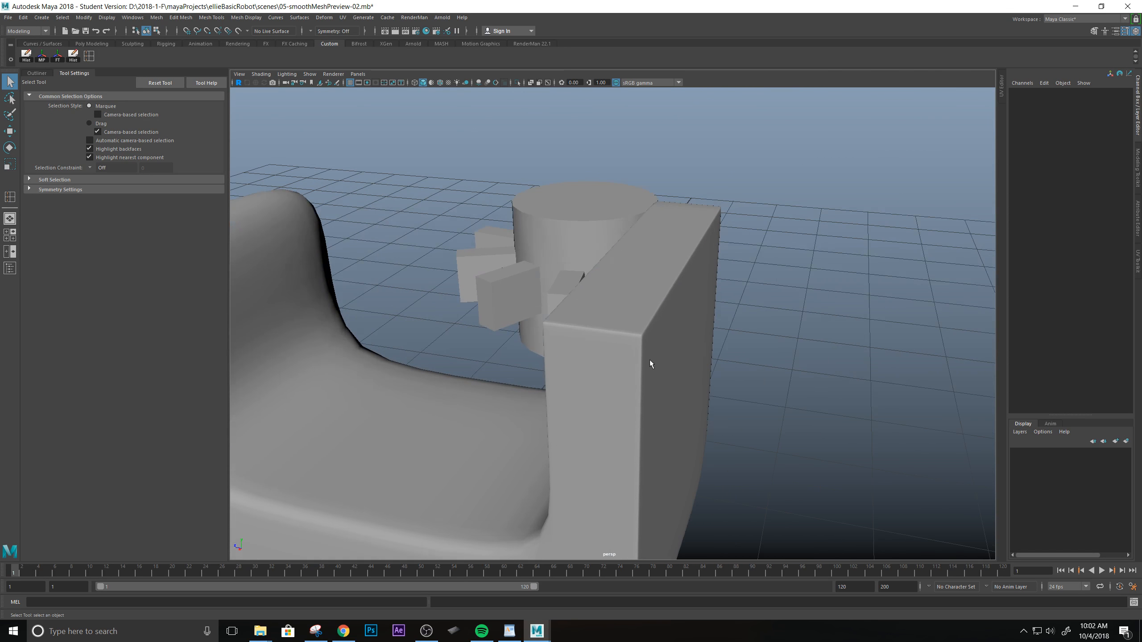
alt+drag(678, 368, 464, 251)
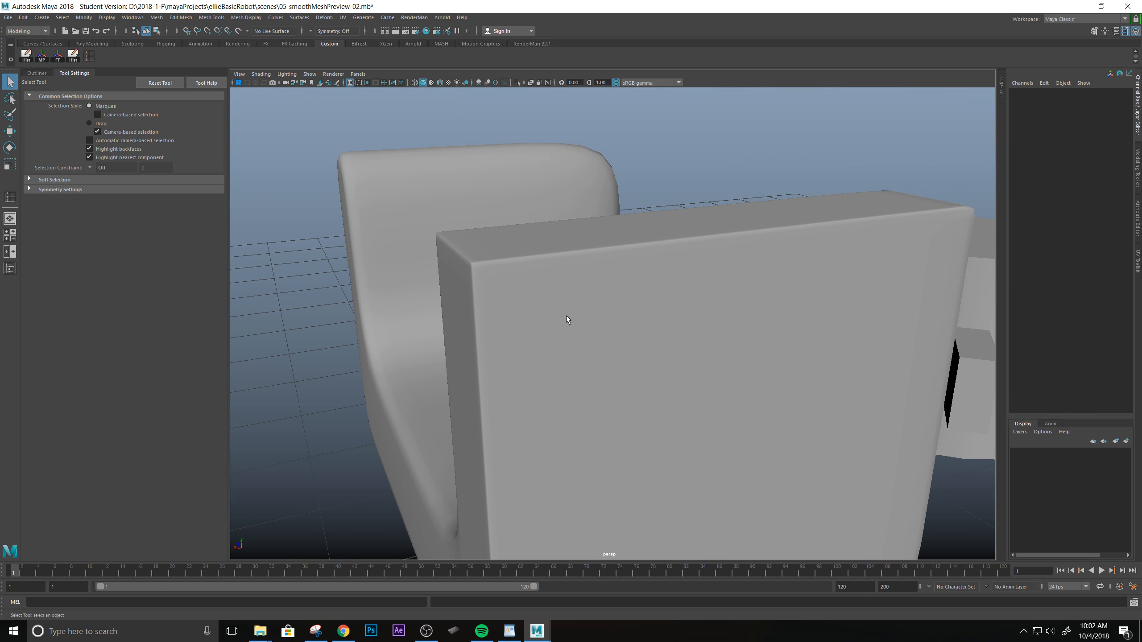
mouse_move(567, 319)
alt+mouse_down()
mouse_move(549, 311)
mouse_move(579, 302)
alt+mouse_up()
click(579, 305)
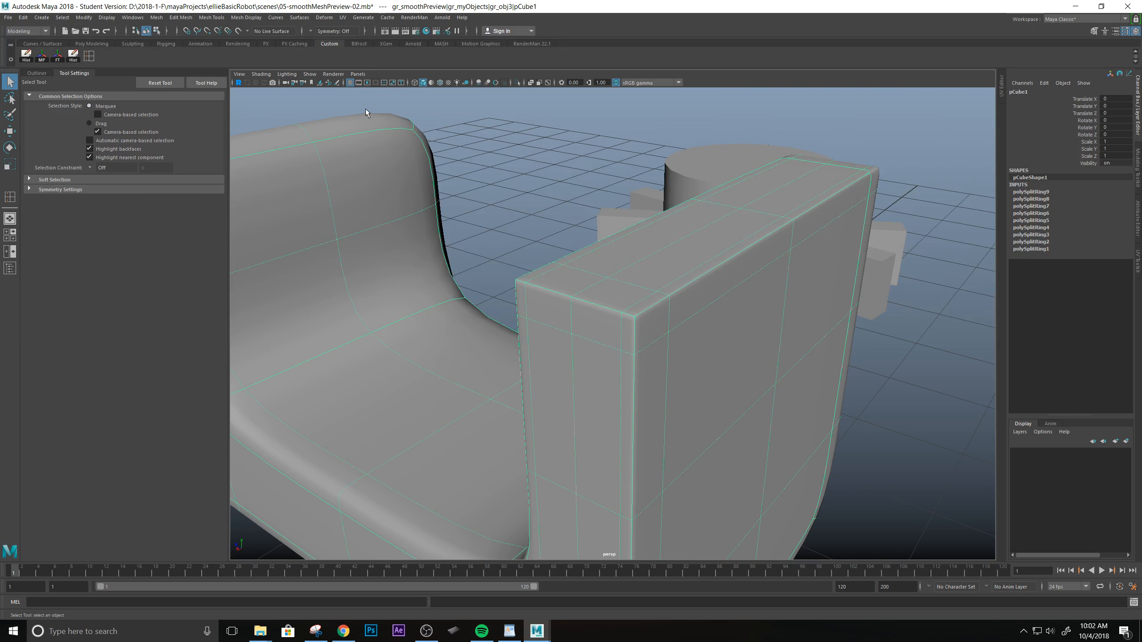
alt+drag(497, 283, 596, 360)
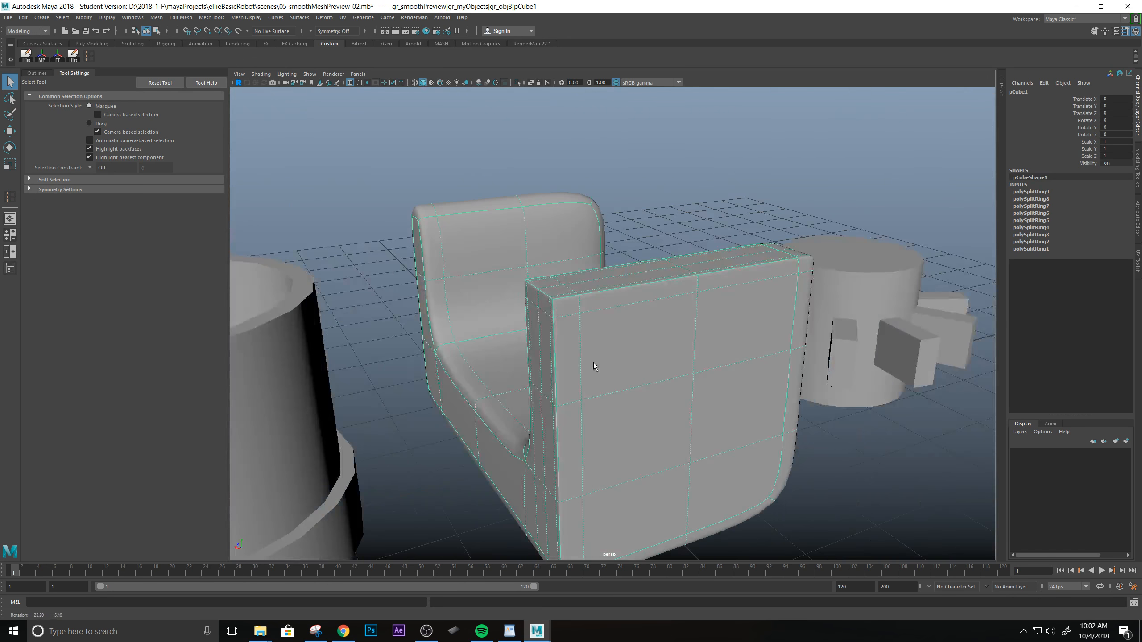
Switch the block to the unsmoothed display and examine the existing edge loops around the upright's opposite corner.
key(1)
alt+drag(528, 314, 568, 283)
alt+right_drag(568, 283, 650, 242)
alt+drag(651, 242, 636, 301)
scroll(609, 339, down, 5)
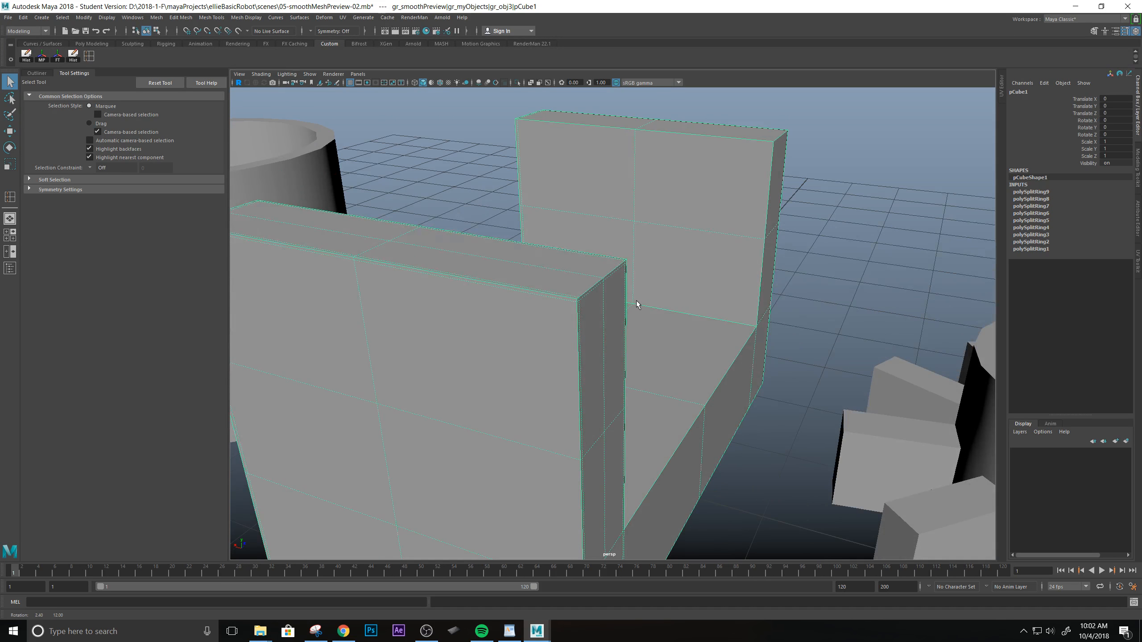
scroll(634, 301, down, 3)
scroll(632, 311, up, 8)
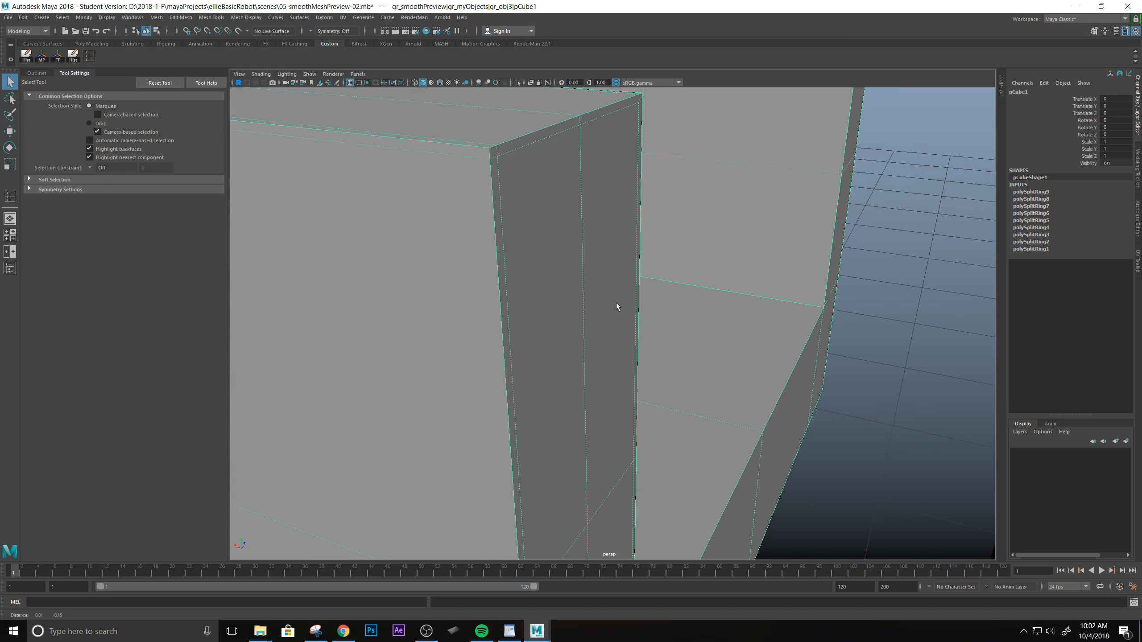
alt+right_drag(617, 306, 500, 273)
alt+drag(604, 336, 570, 330)
alt+drag(602, 386, 605, 360)
scroll(585, 291, down, 3)
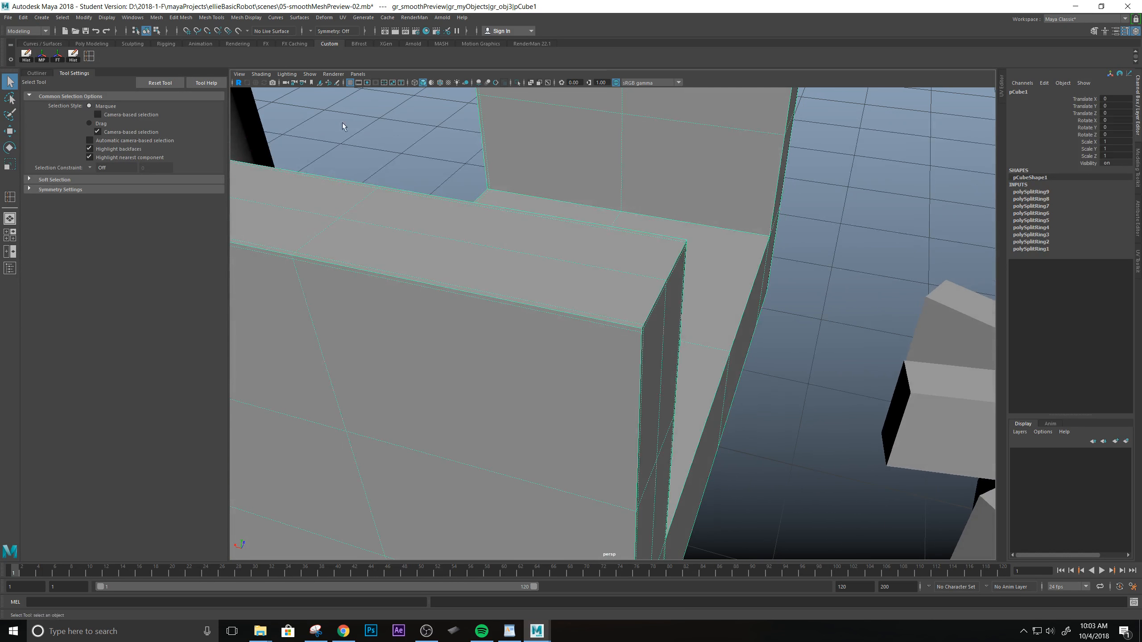
Insert a supporting edge loop along the block's U-shaped profile, close to the side facing the gear.
click(89, 55)
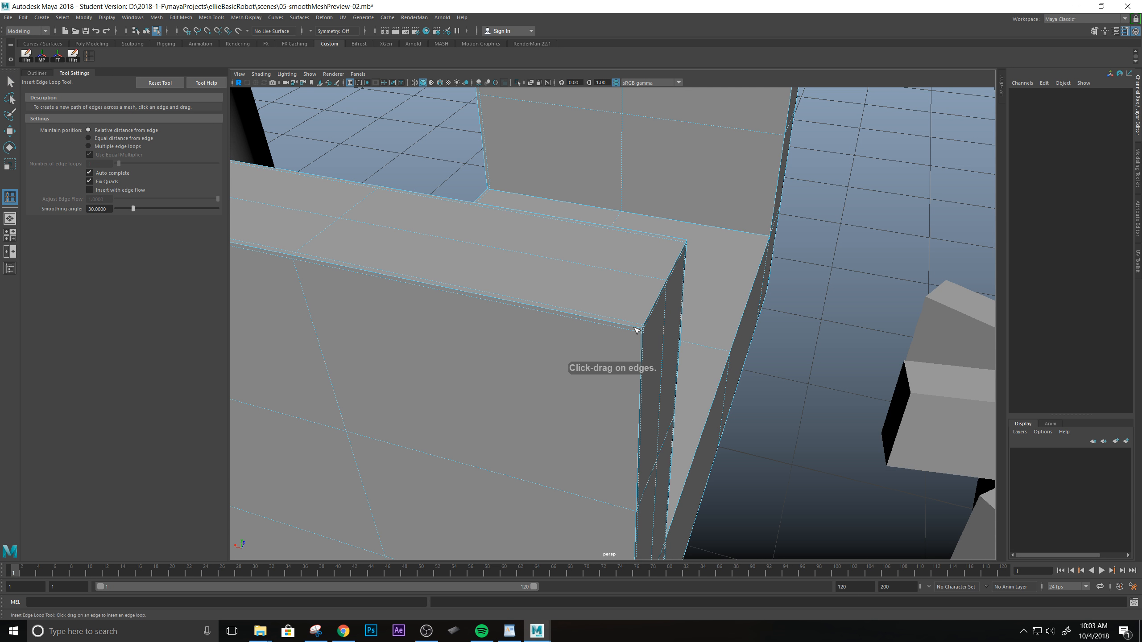
drag(637, 331, 770, 371)
scroll(707, 332, down, 5)
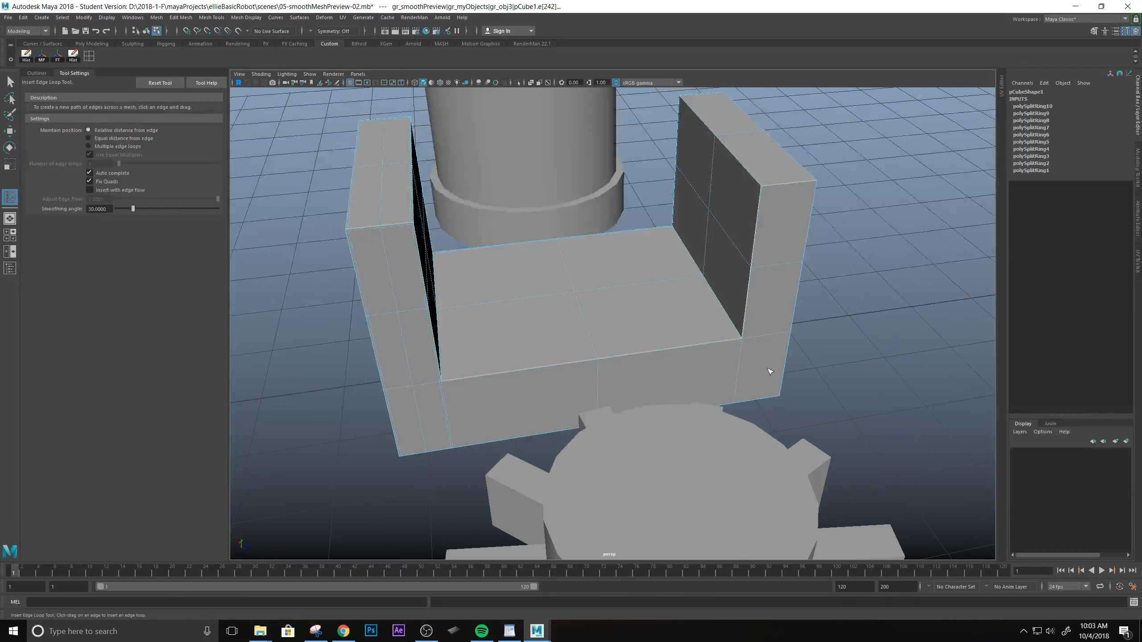
Insert two supporting edge loops running up one upright, close to its inner and outer faces.
scroll(738, 341, up, 2)
alt+drag(694, 315, 660, 326)
scroll(626, 300, up, 3)
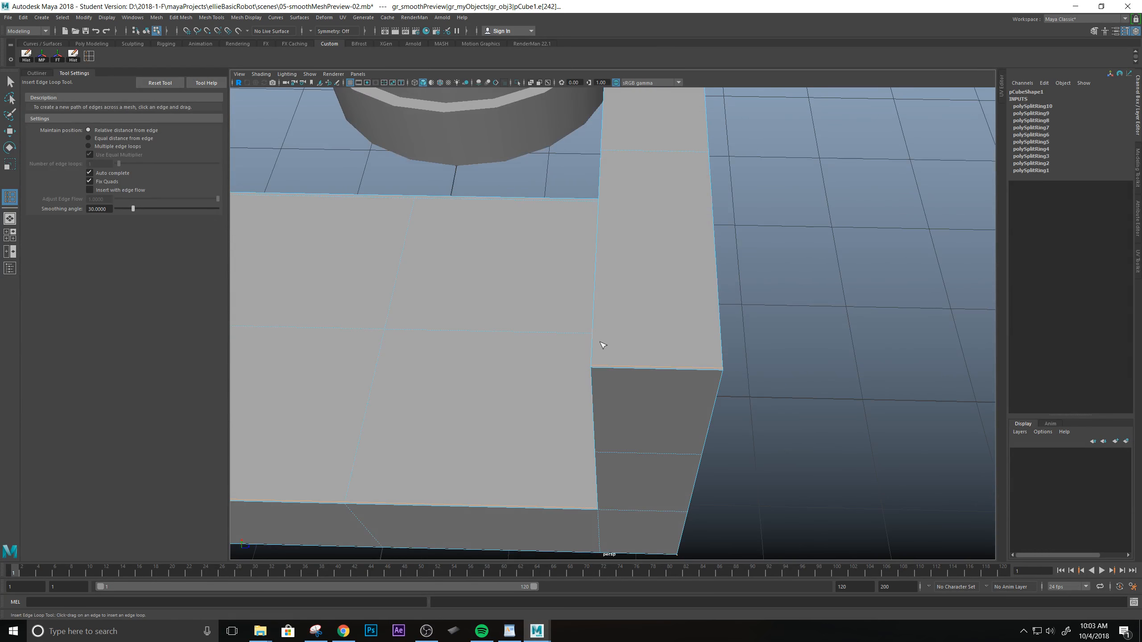
click(596, 372)
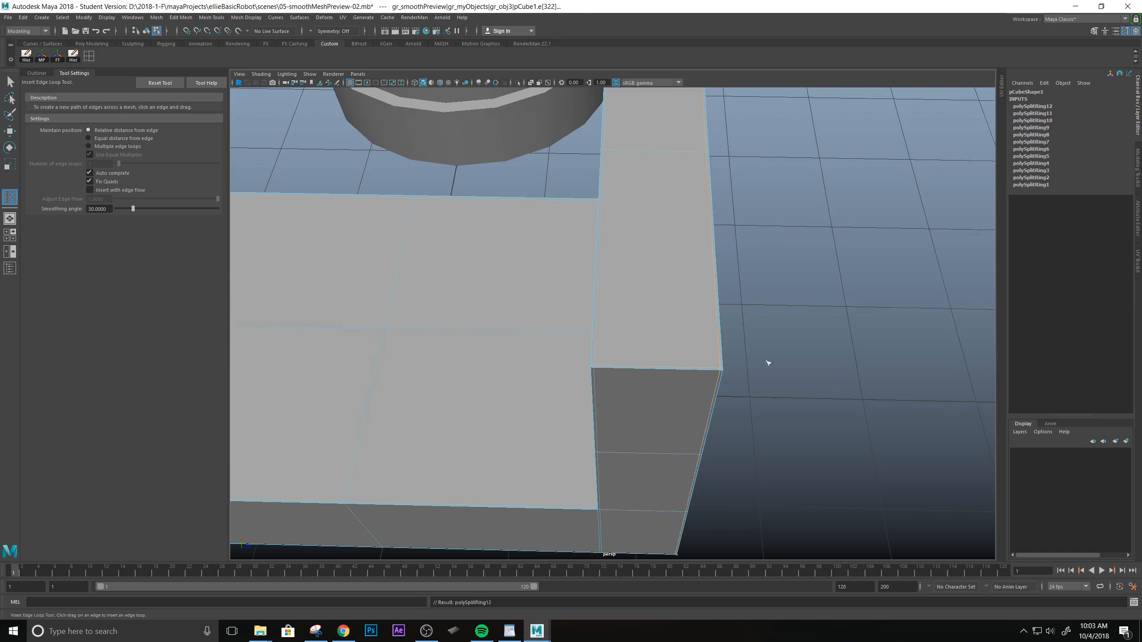
Insert a supporting edge loop just below the same upright's top edges and check it in smooth preview.
alt+drag(769, 363, 522, 337)
scroll(633, 400, up, 3)
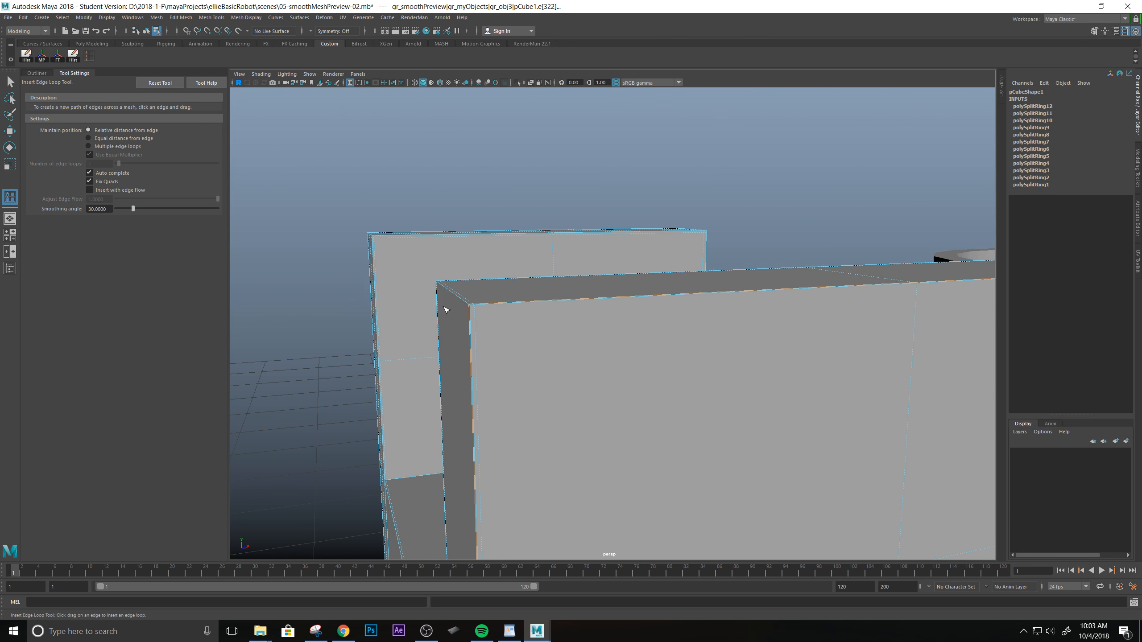
alt+drag(444, 309, 650, 375)
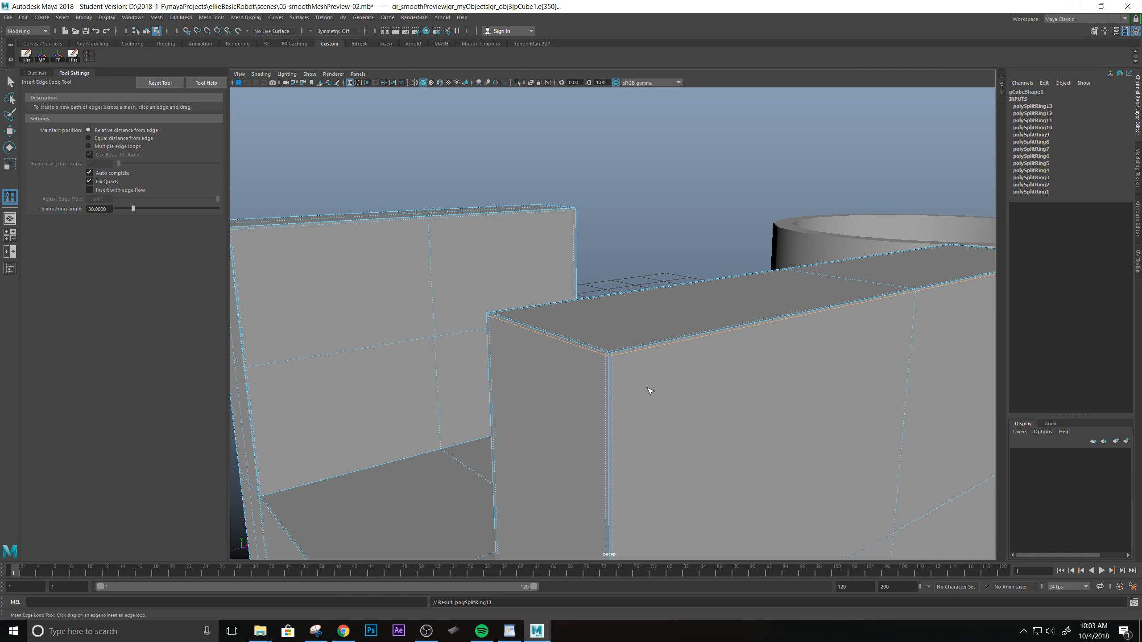
alt+drag(650, 391, 731, 412)
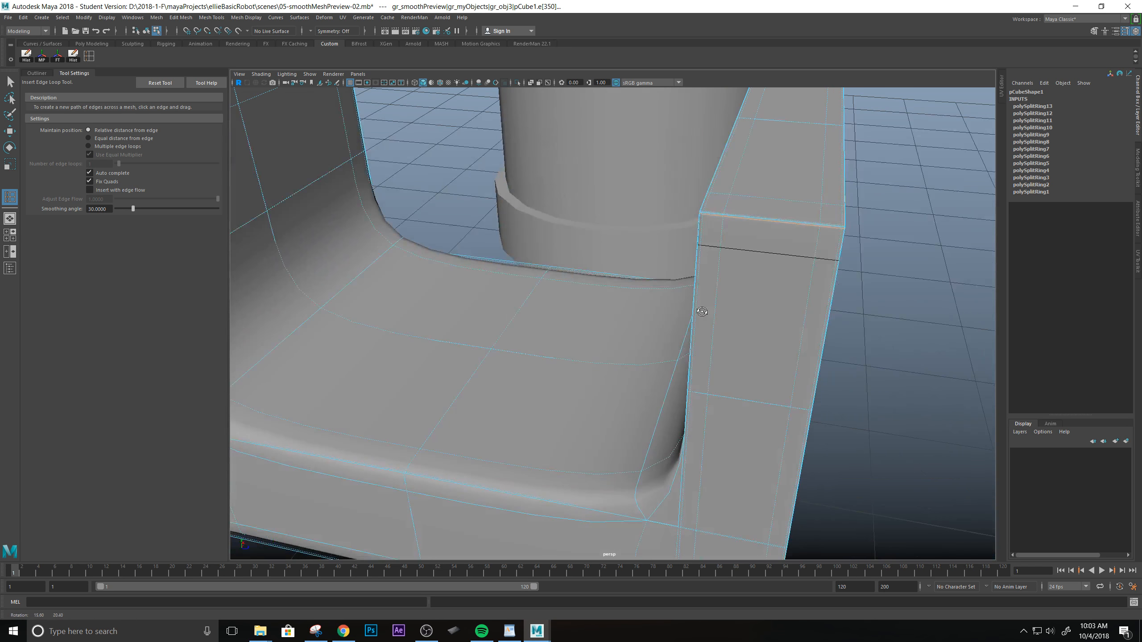
alt+middle_drag(730, 411, 755, 318)
alt+drag(755, 318, 783, 308)
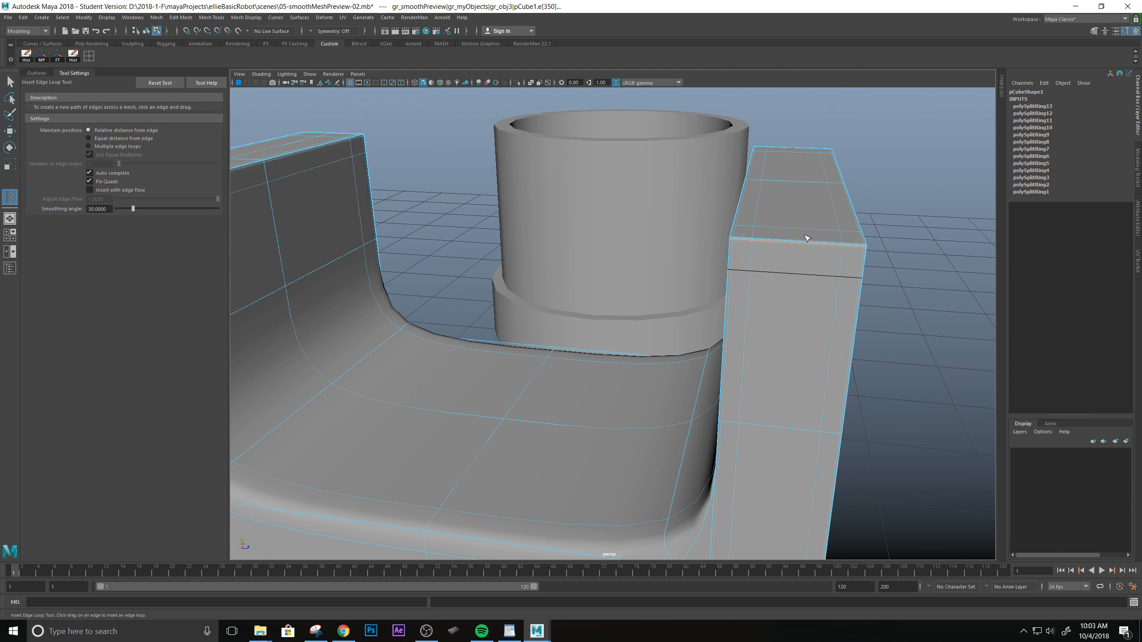
Delete the edge loop running along the middle of the opposite upright's thickness.
alt+drag(806, 239, 545, 273)
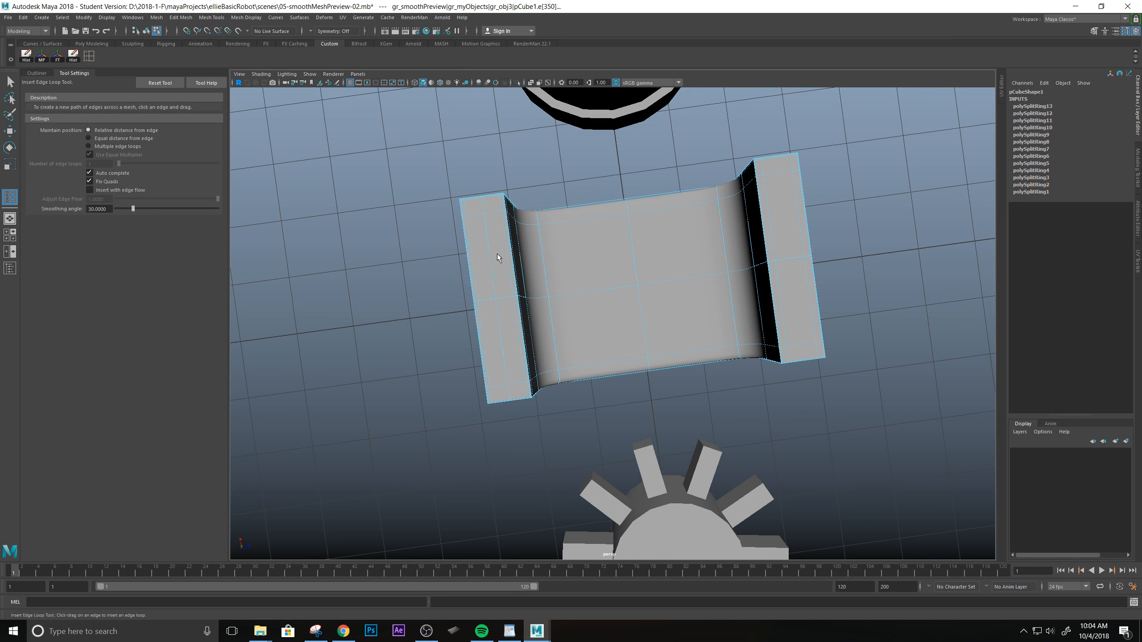
key(q)
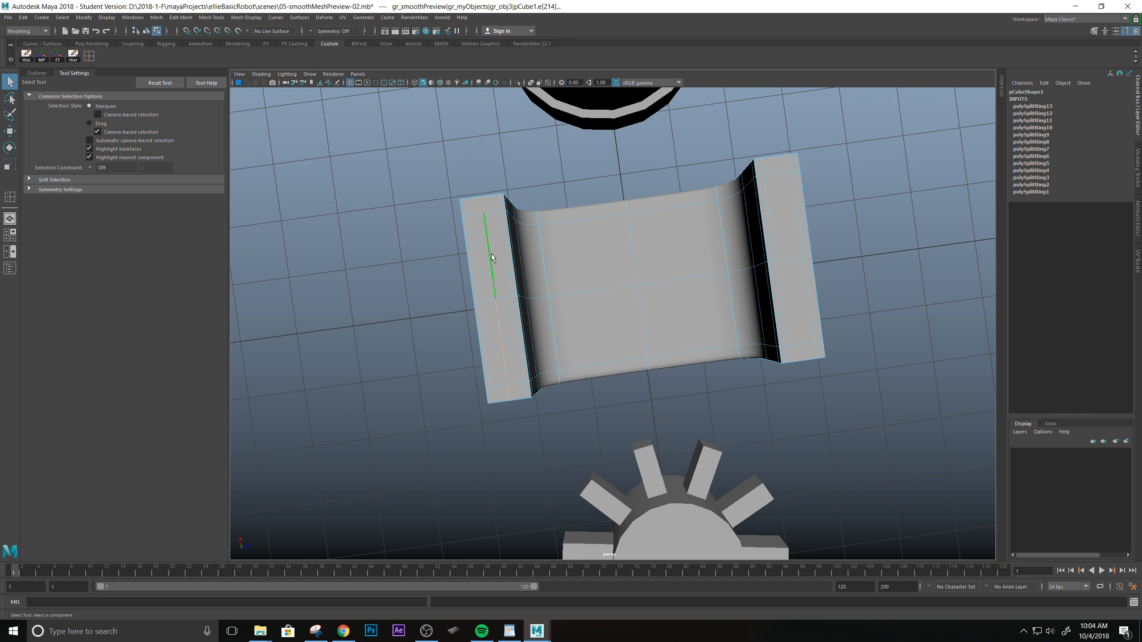
scroll(492, 257, up, 2)
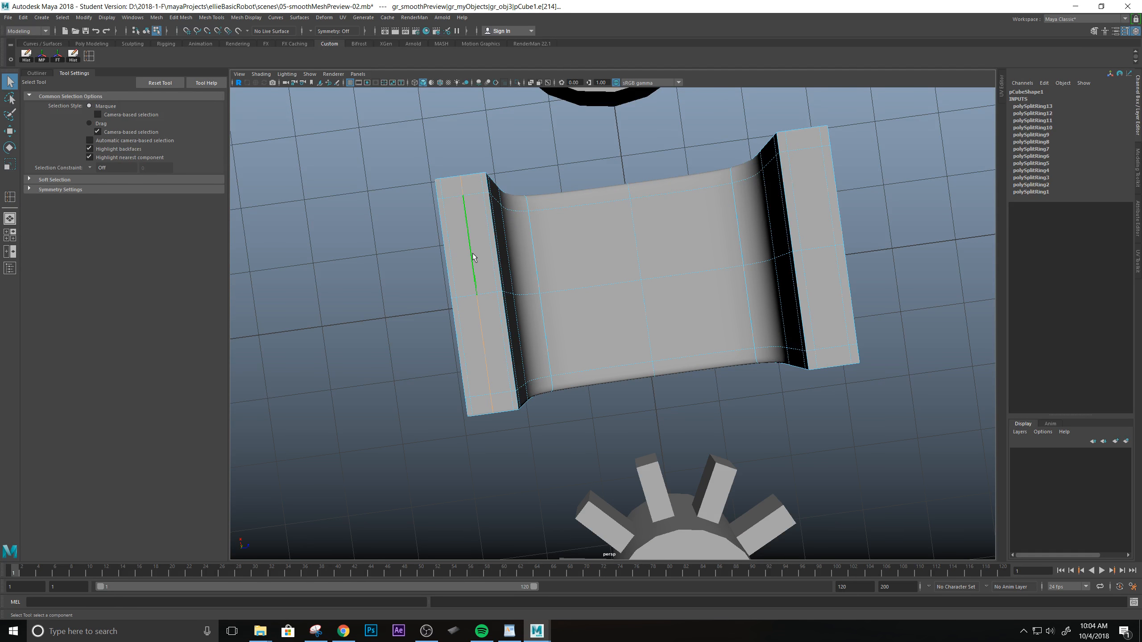
alt+drag(473, 257, 426, 250)
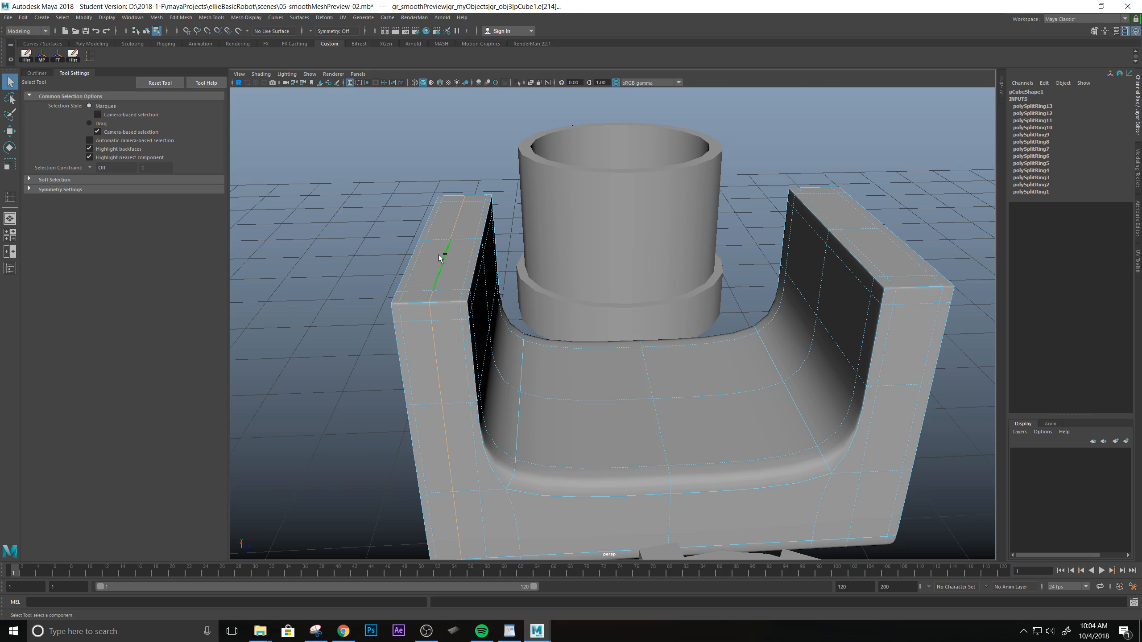
shift+right_click(440, 258)
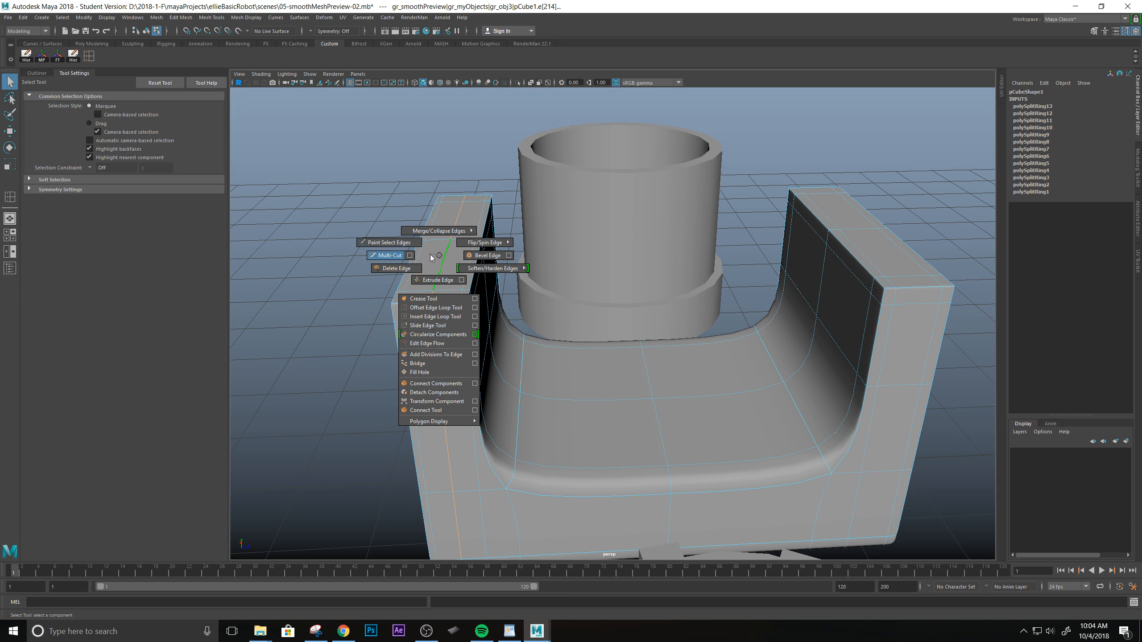
click(408, 268)
alt+drag(408, 268, 550, 304)
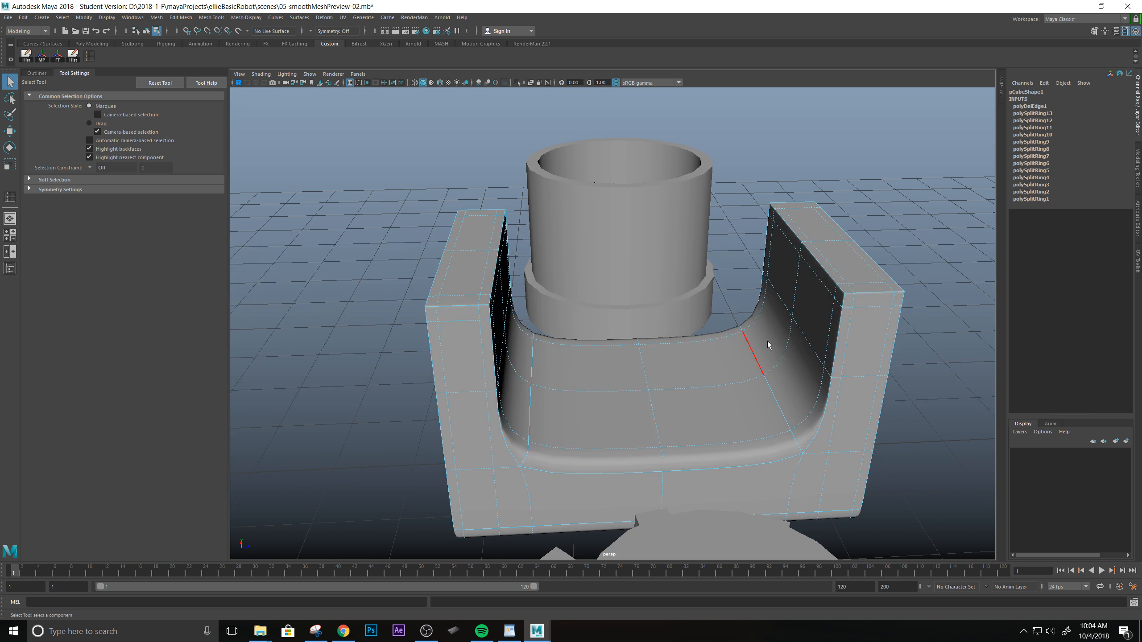
With the block unsmoothed, insert supporting edge loops across its floor, close to where it meets each upright.
key(1)
alt+drag(772, 362, 478, 287)
key(3)
key(1)
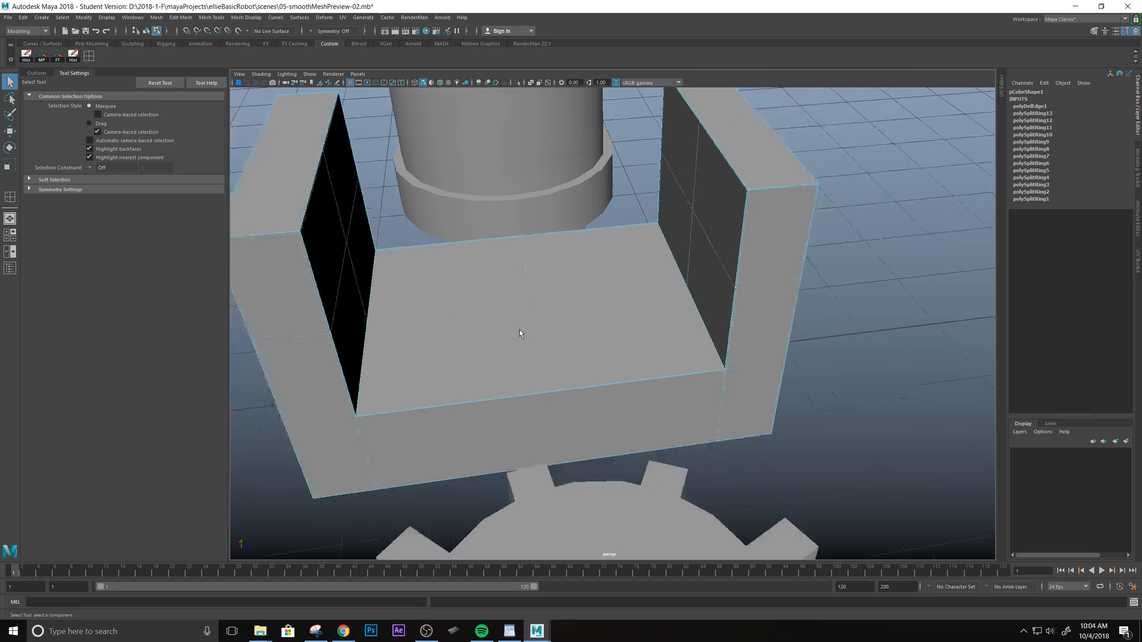
alt+drag(520, 333, 565, 291)
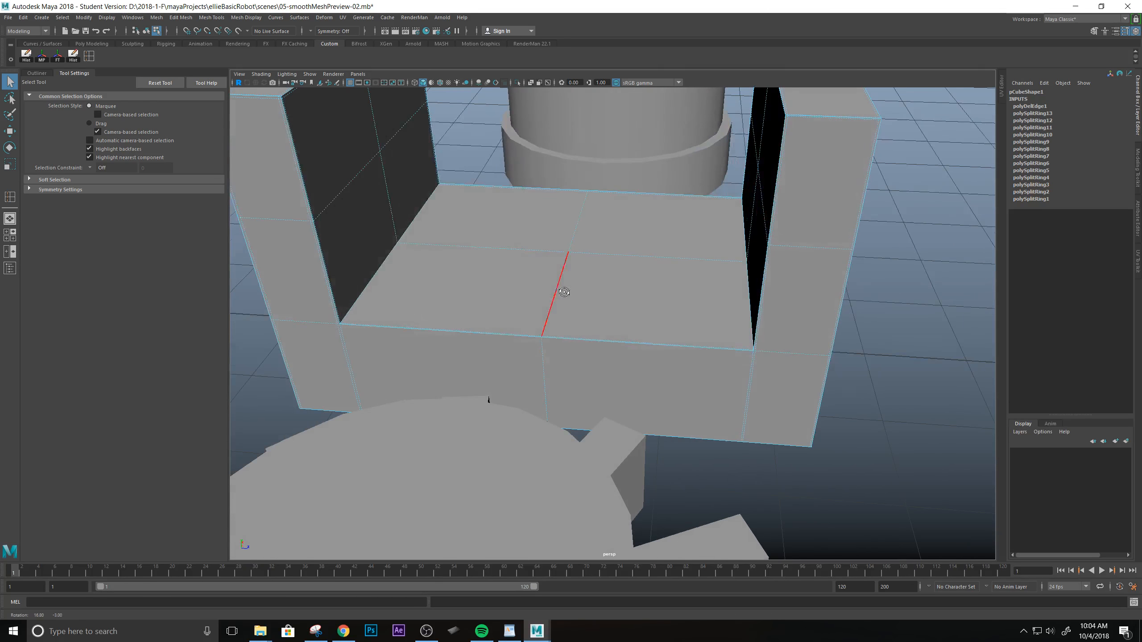
alt+middle_drag(632, 303, 616, 303)
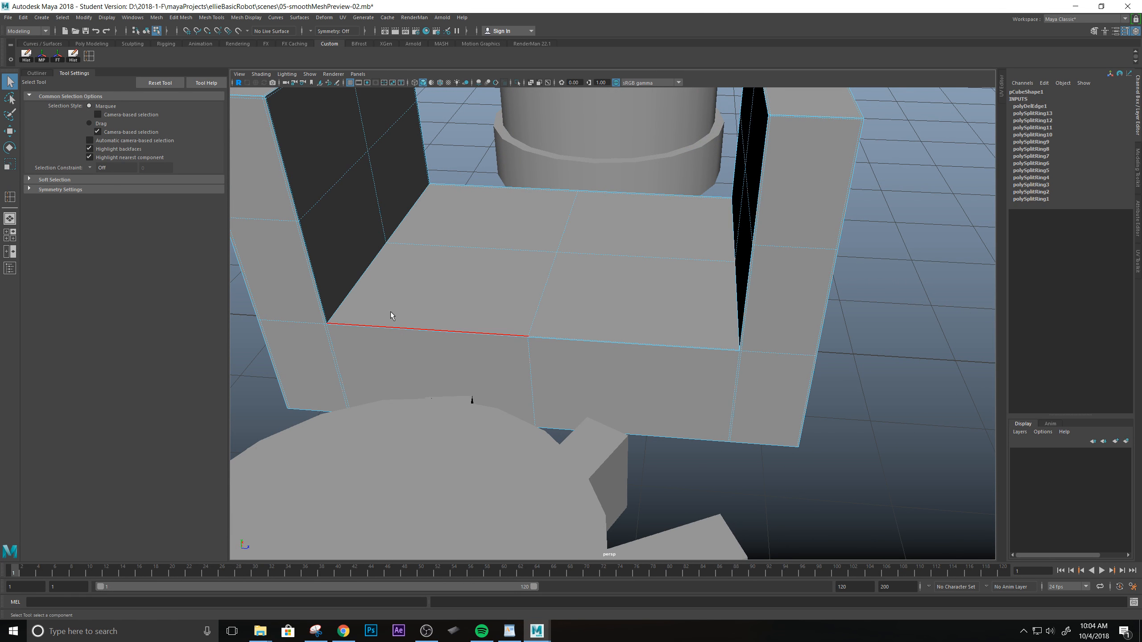
key(y)
alt+right_drag(334, 327, 388, 298)
alt+middle_drag(388, 298, 471, 270)
alt+drag(471, 270, 365, 319)
alt+drag(365, 319, 682, 313)
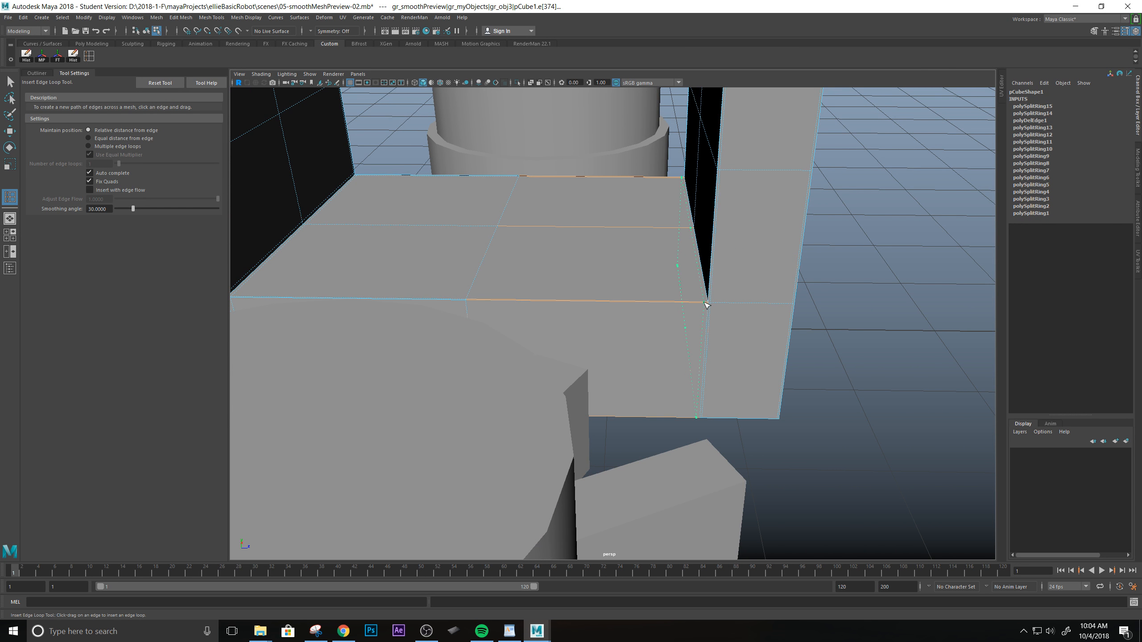
key(ctrl+z)
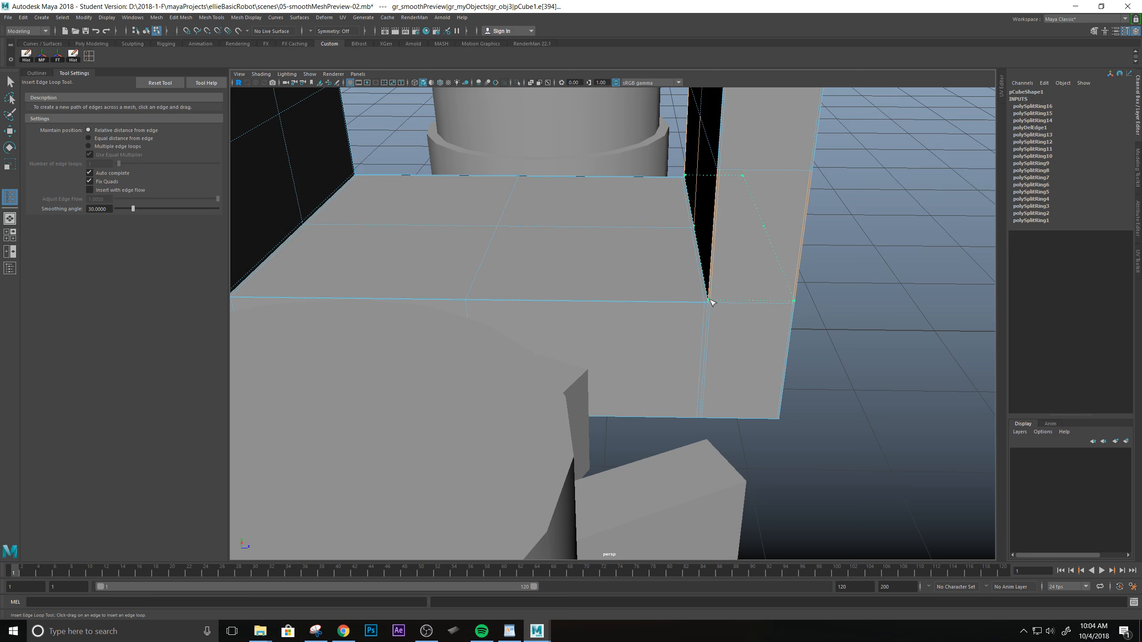
Insert supporting edge loops around the block just above the floor level and close to its bottom edges.
click(711, 303)
alt+drag(760, 357, 718, 248)
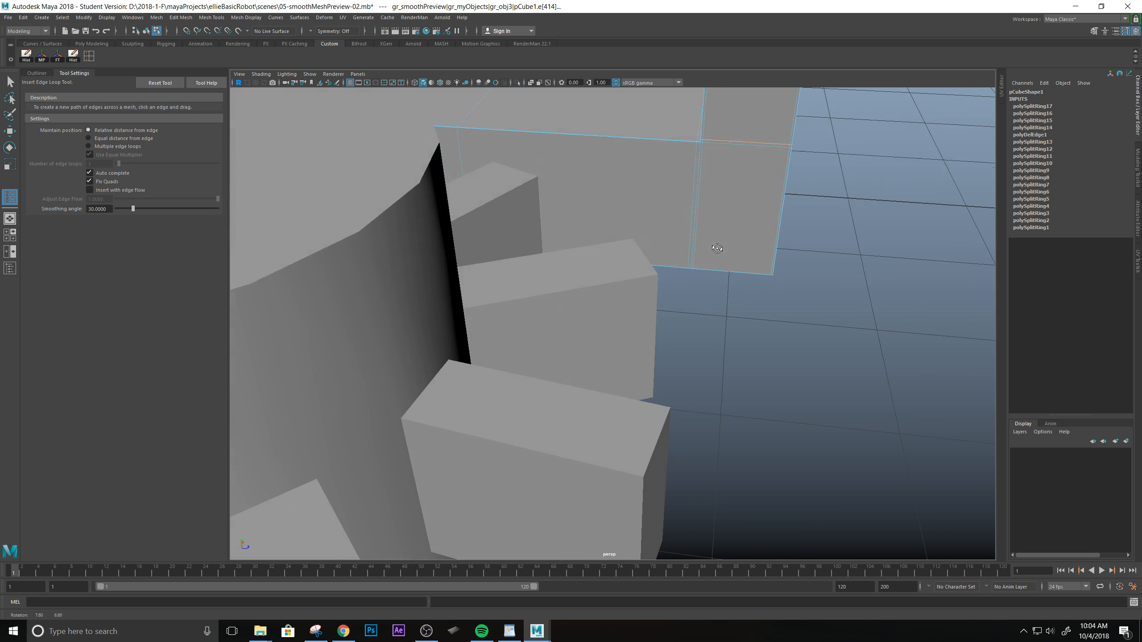
click(772, 273)
mouse_move(773, 272)
alt+mouse_down()
mouse_move(742, 287)
mouse_move(791, 252)
mouse_move(774, 263)
alt+mouse_up()
alt+drag(590, 308, 648, 360)
alt+middle_drag(529, 206, 625, 349)
alt+drag(625, 349, 538, 302)
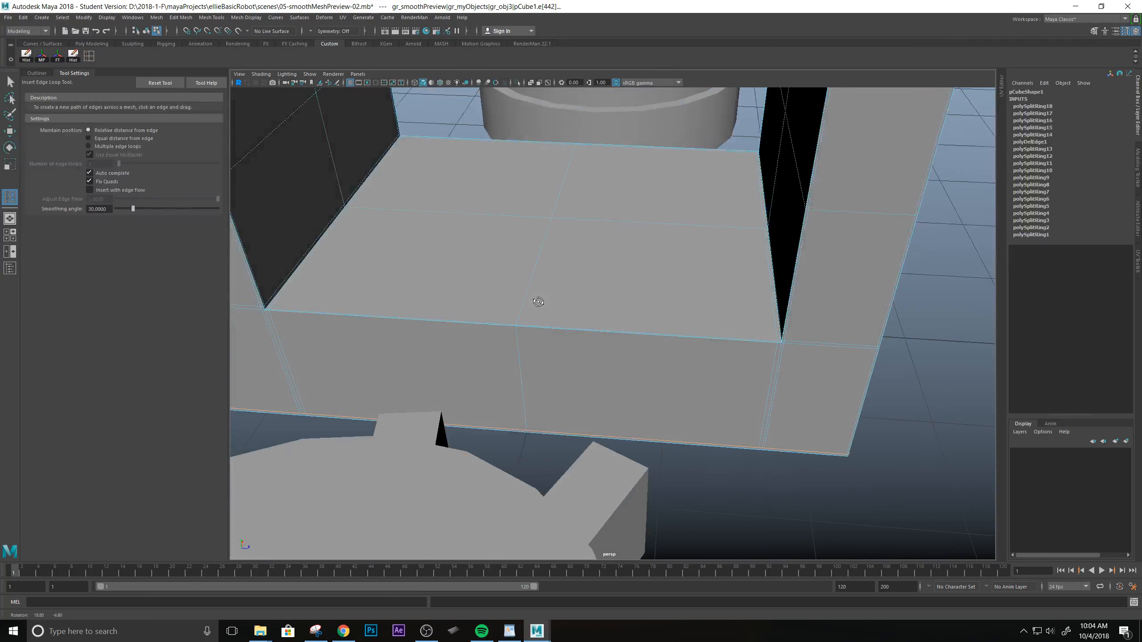
Show the block in smooth preview and examine its floor, base and outer edges from both open sides.
key(2)
scroll(553, 301, down, 2)
scroll(554, 302, up, 2)
key(alt)
scroll(559, 304, down, 2)
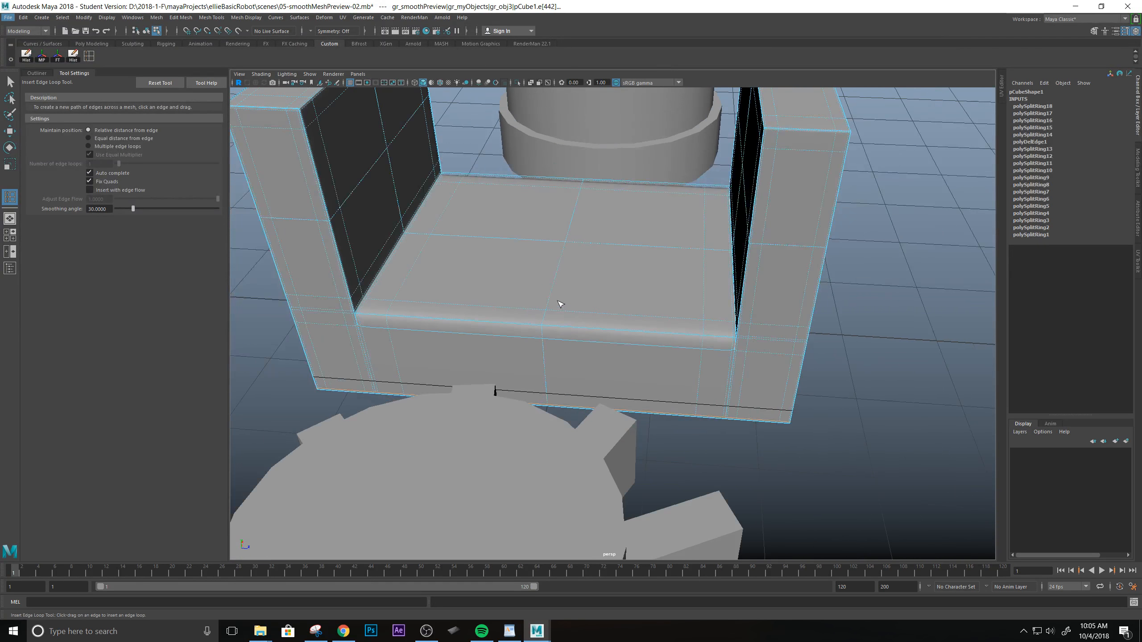
scroll(560, 305, up, 3)
alt+drag(600, 286, 453, 217)
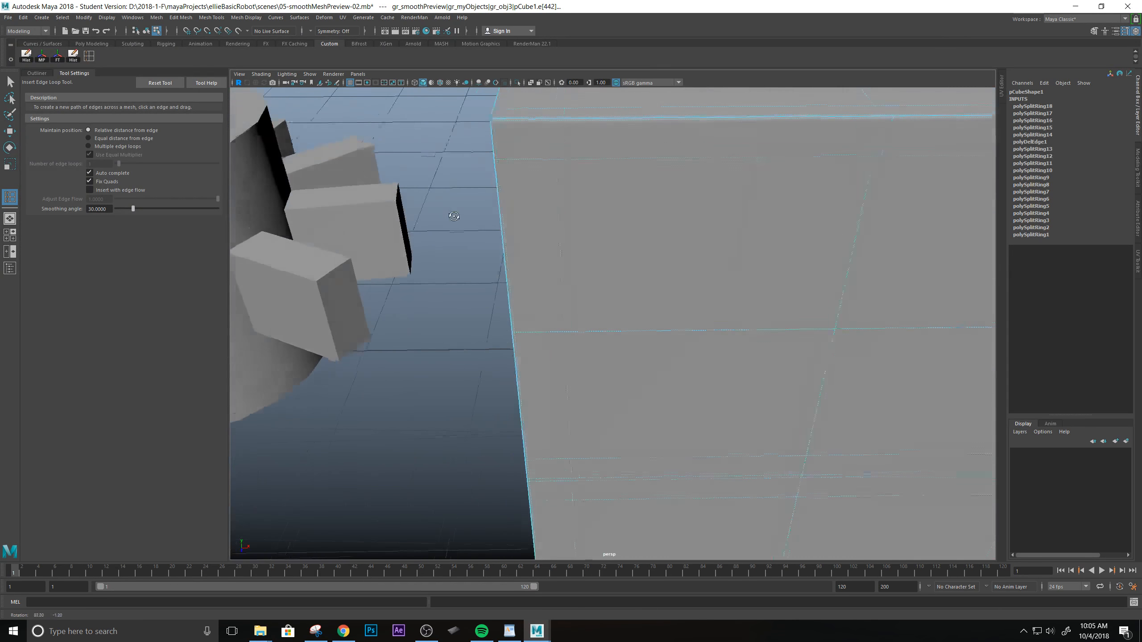
alt+middle_drag(454, 217, 219, 219)
alt+drag(631, 345, 488, 277)
scroll(538, 293, up, 2)
Return to object mode, deselect the block and examine the smoothed inner corner between floor and upright.
key(q)
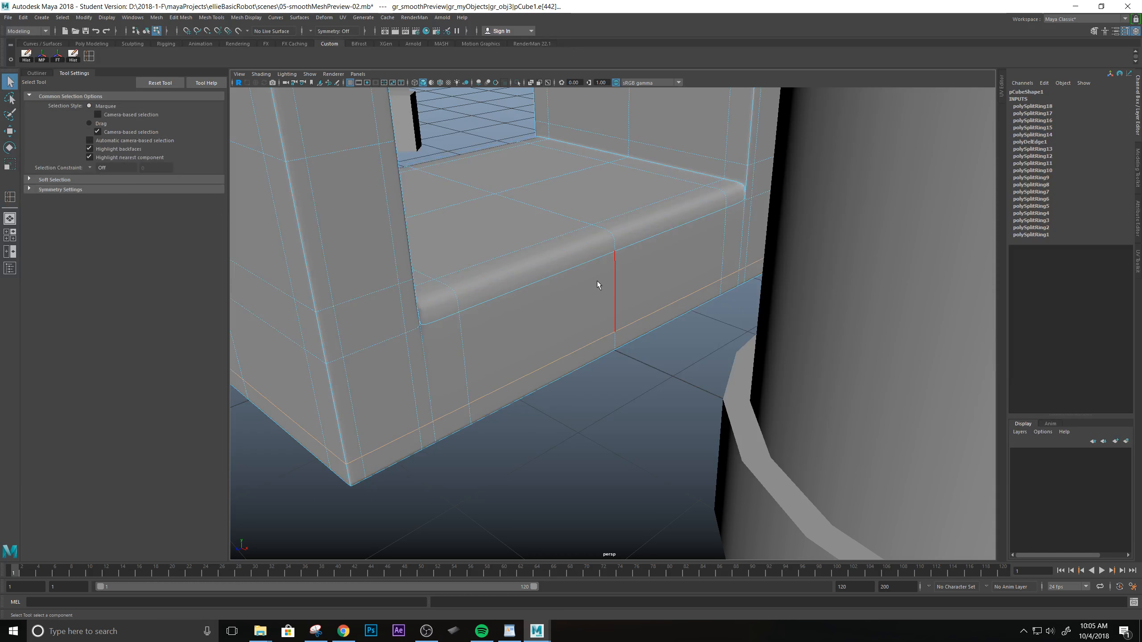
right_drag(598, 281, 642, 268)
click(613, 401)
scroll(610, 405, down, 1)
scroll(609, 408, up, 2)
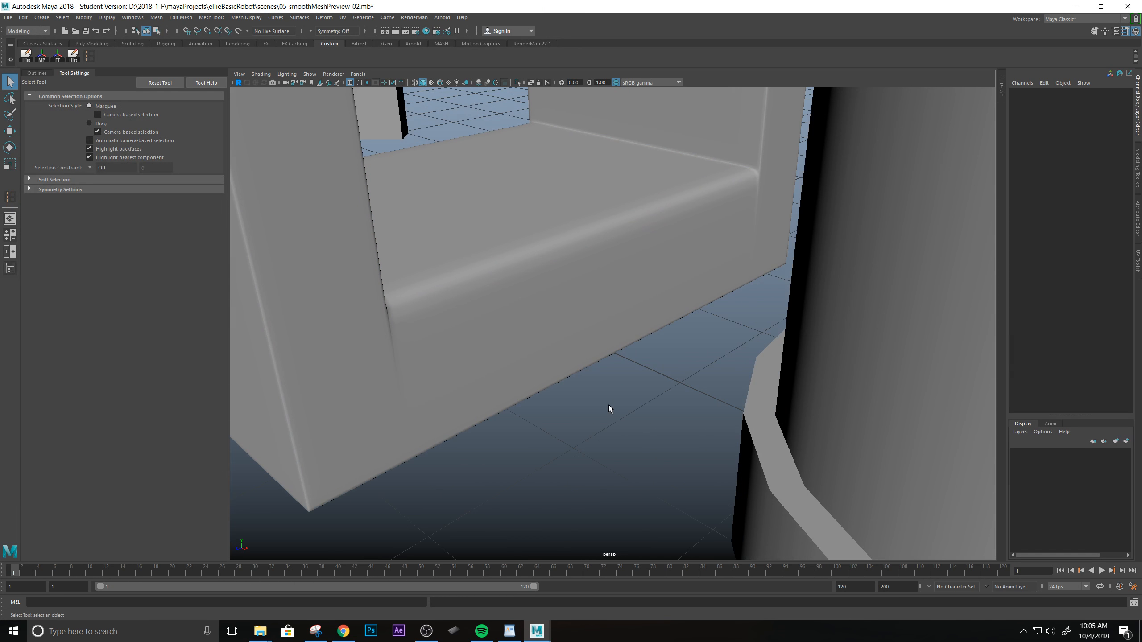
alt+drag(551, 297, 497, 480)
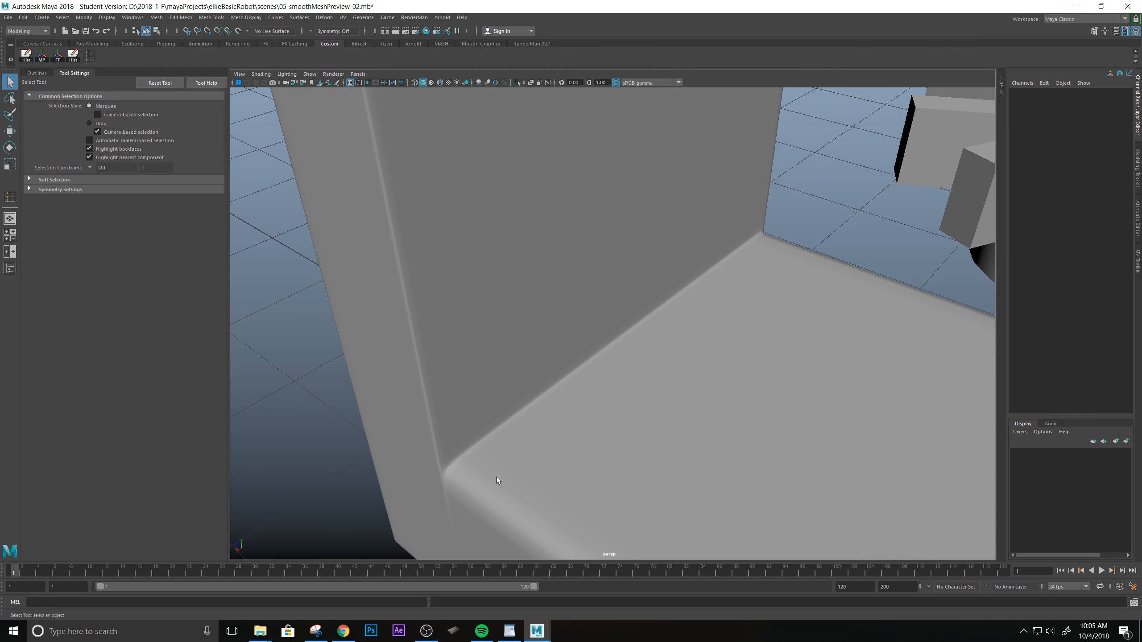
Select the block, show it unsmoothed and insert a supporting edge loop just below the floor level.
click(490, 310)
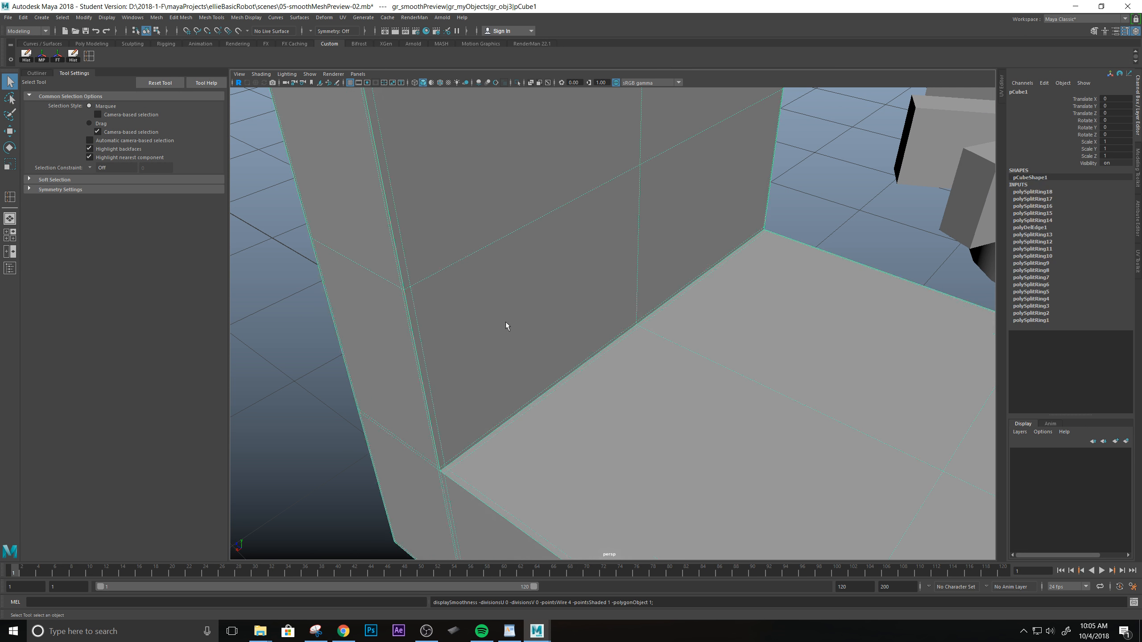
alt+drag(506, 322, 517, 343)
alt+middle_drag(579, 150, 623, 315)
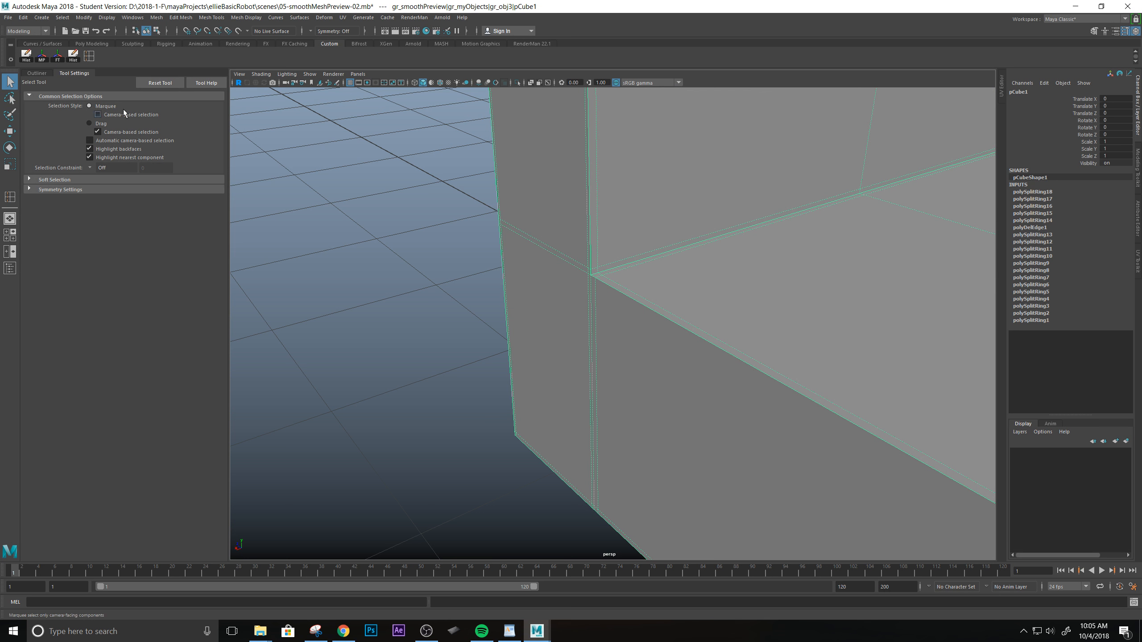
click(89, 56)
drag(591, 287, 591, 282)
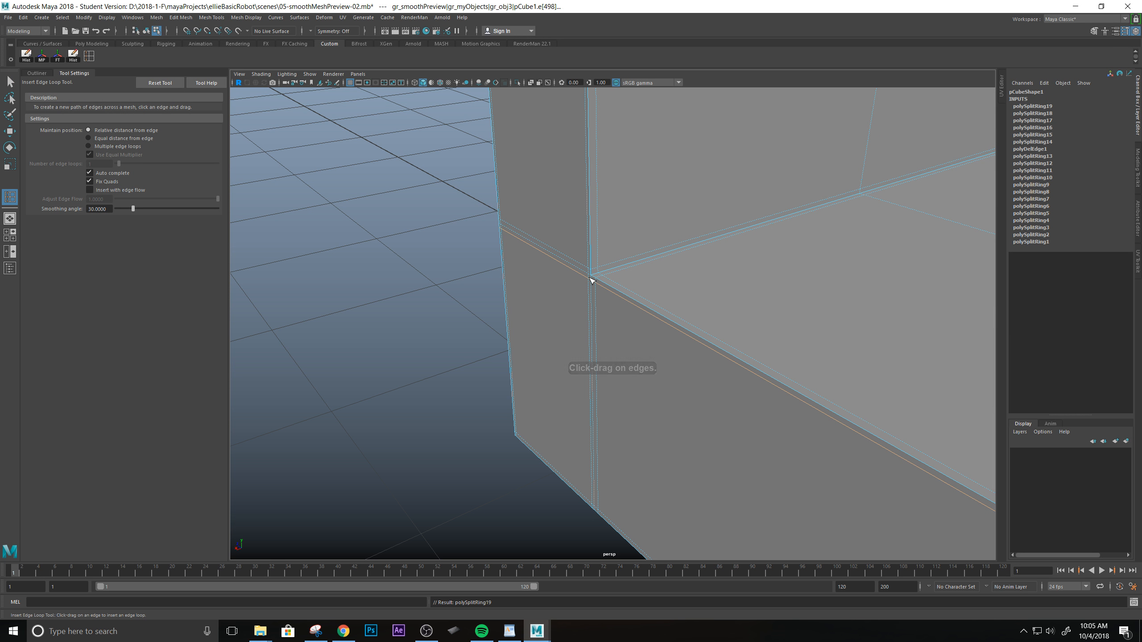
Return the block to smooth preview in object mode and examine its edges from several angles, then deselect it.
key(3)
key(q)
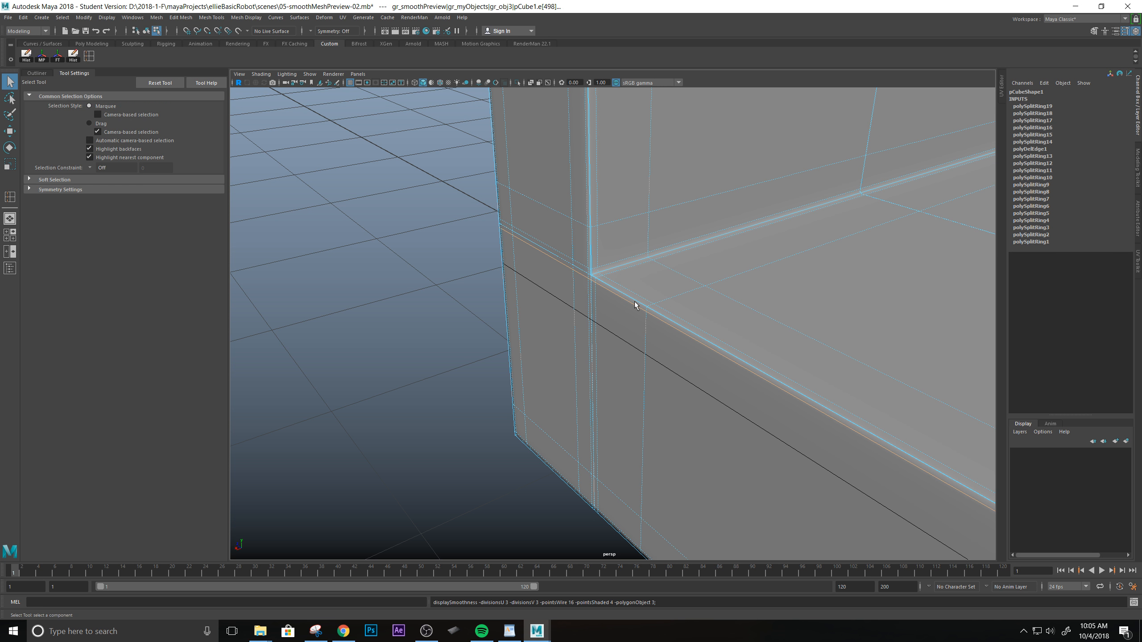
right_drag(636, 305, 674, 289)
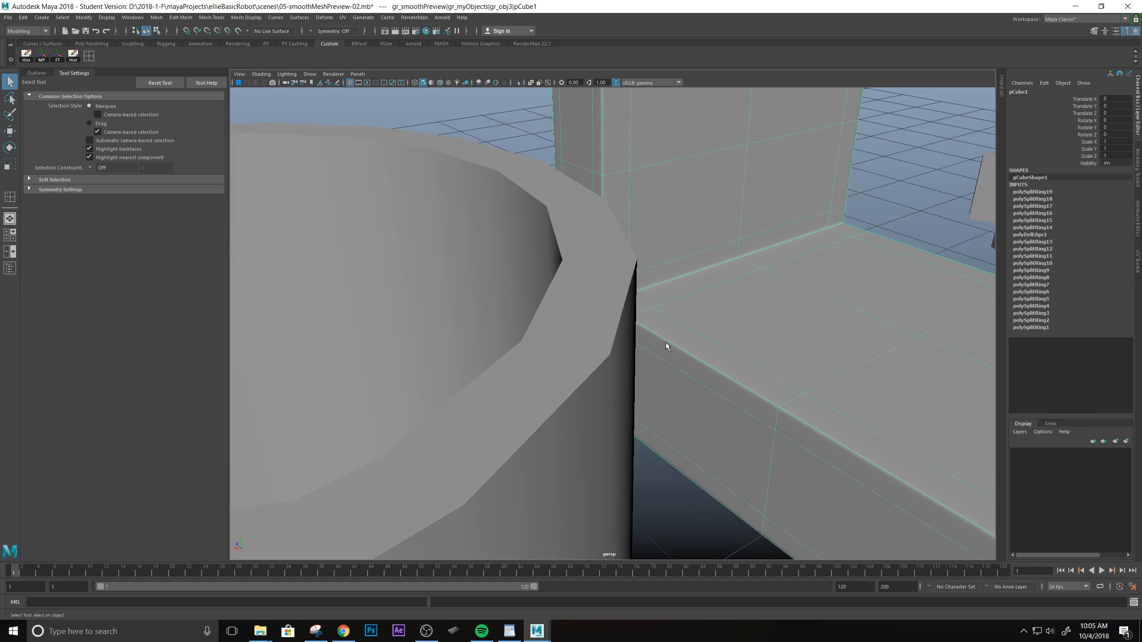
alt+drag(666, 343, 683, 375)
alt+middle_drag(684, 375, 695, 275)
alt+right_drag(695, 275, 604, 237)
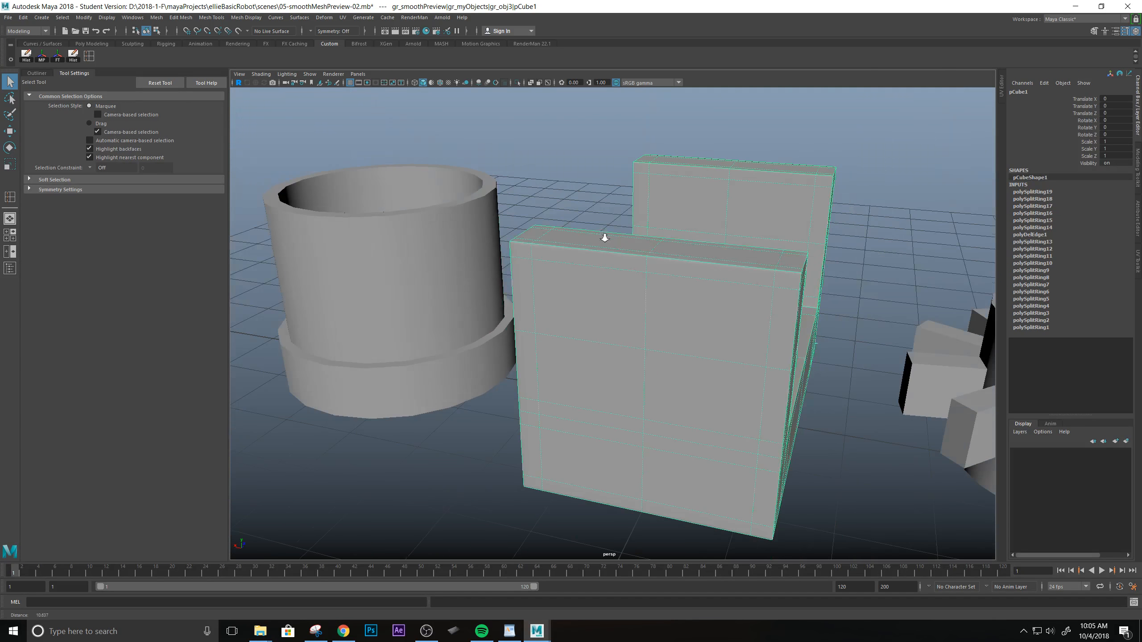
alt+drag(604, 237, 739, 347)
click(900, 338)
alt+drag(901, 338, 715, 363)
scroll(630, 333, up, 3)
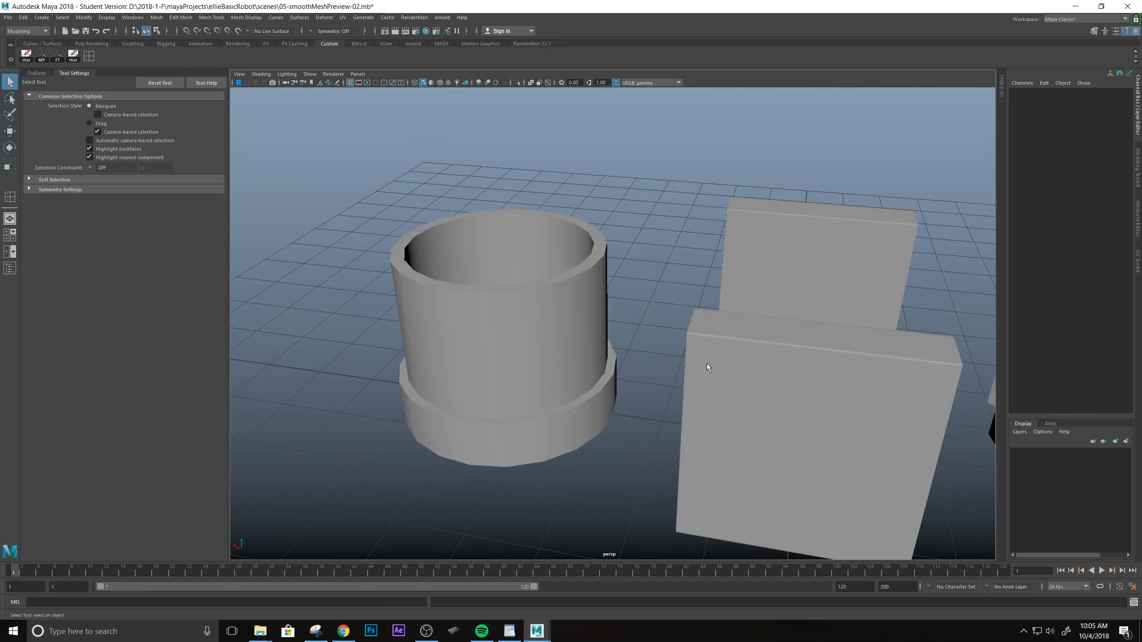
Select the pipe and view it together with the finished block and the gear.
alt+middle_drag(462, 293, 559, 292)
alt+drag(821, 345, 649, 369)
click(692, 327)
alt+drag(664, 430, 598, 333)
scroll(586, 443, down, 3)
scroll(602, 380, down, 5)
alt+drag(602, 380, 589, 355)
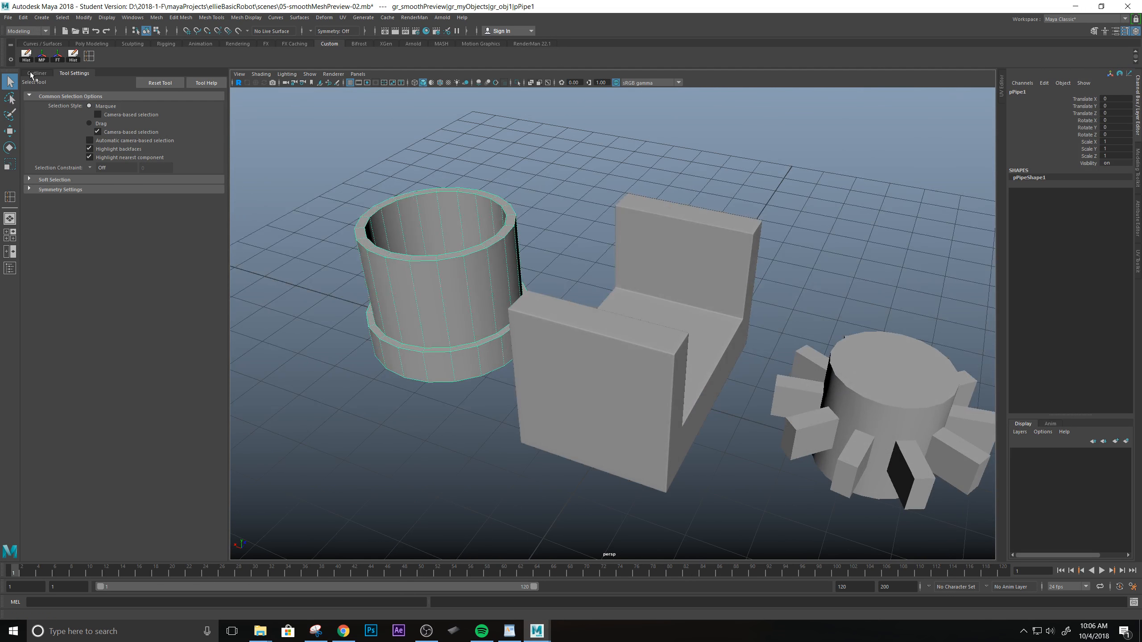
Show the Outliner beside the perspective view, select the U-shaped block and examine its supporting edge loops near the corners.
click(10, 269)
scroll(395, 313, down, 3)
scroll(590, 325, down, 1)
click(523, 288)
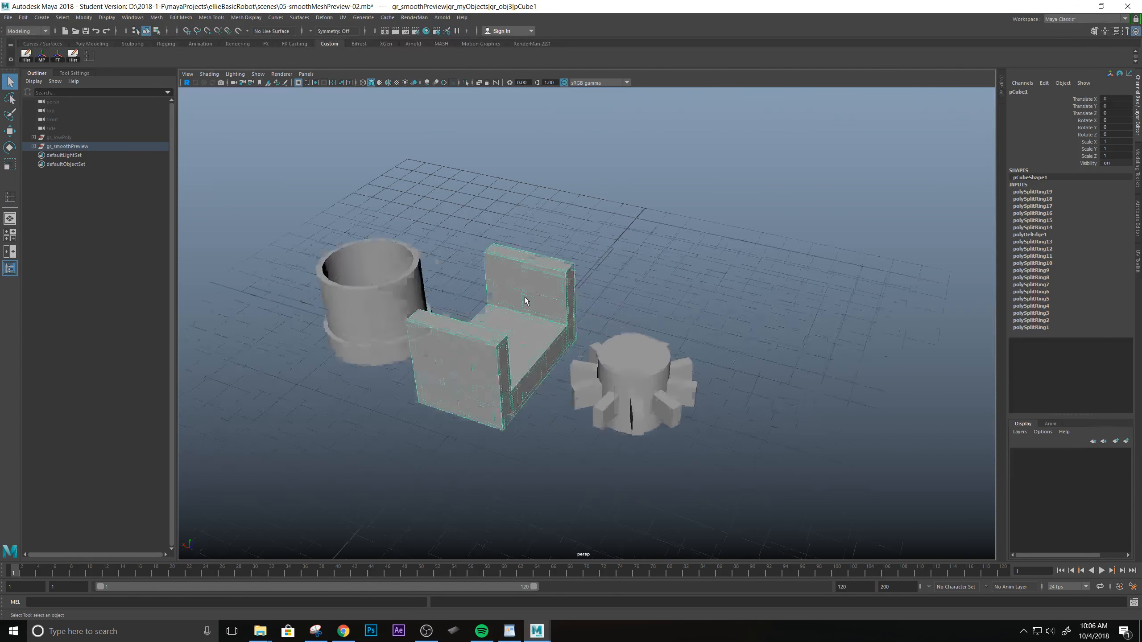
alt+drag(523, 288, 552, 348)
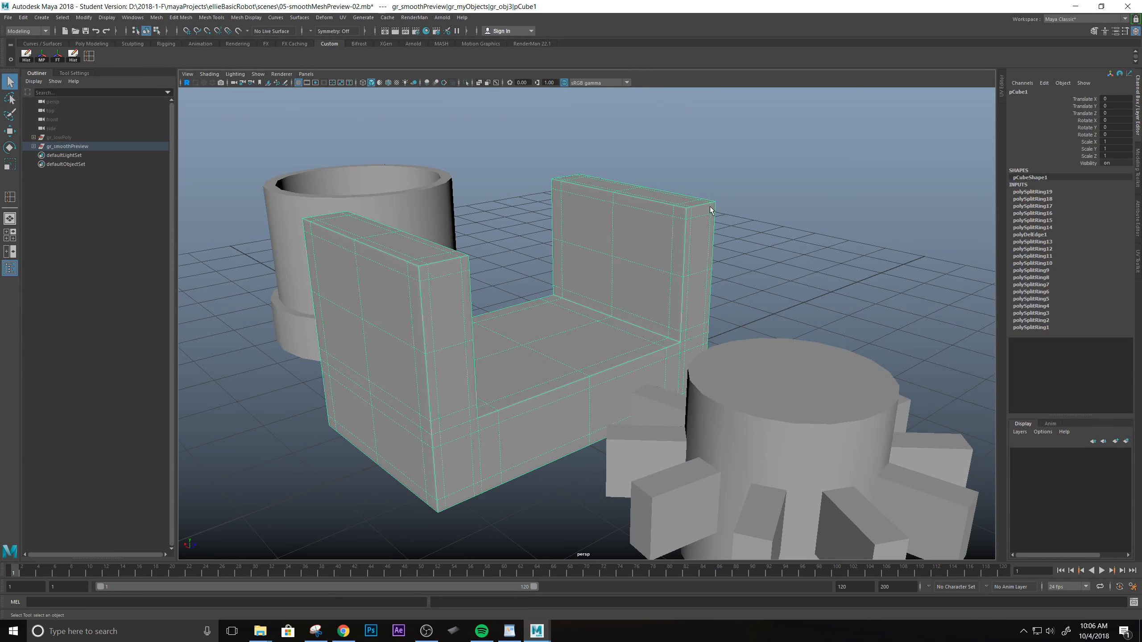
click(730, 212)
click(681, 212)
alt+right_drag(682, 213, 764, 197)
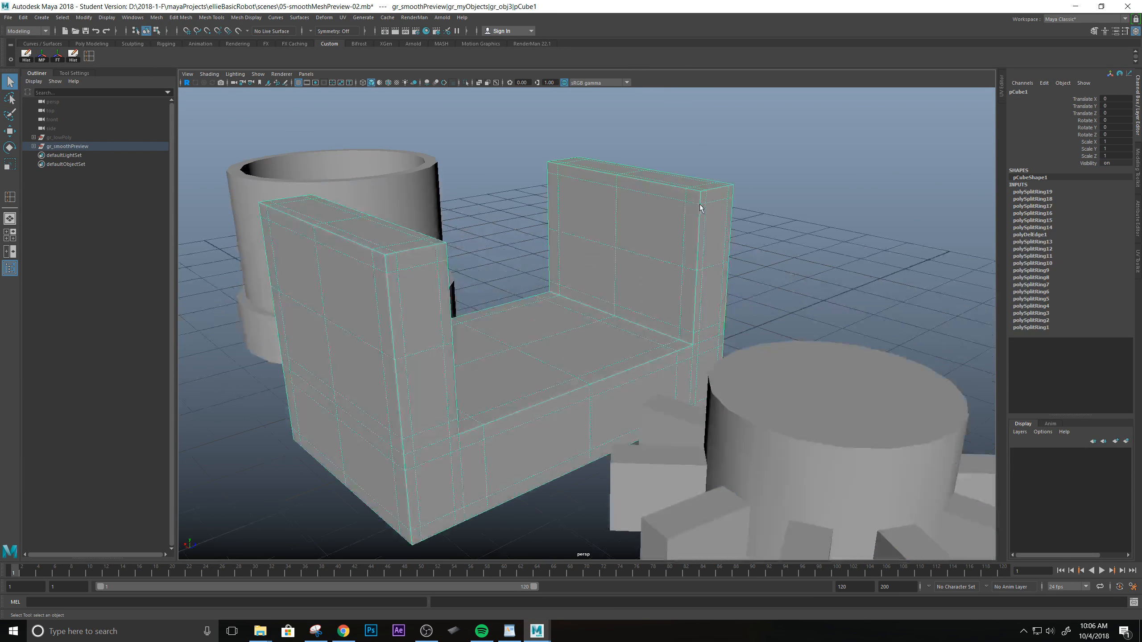
Frame the scene, select the U-shaped block, show it unsmoothed and deselect it.
click(764, 197)
key(f)
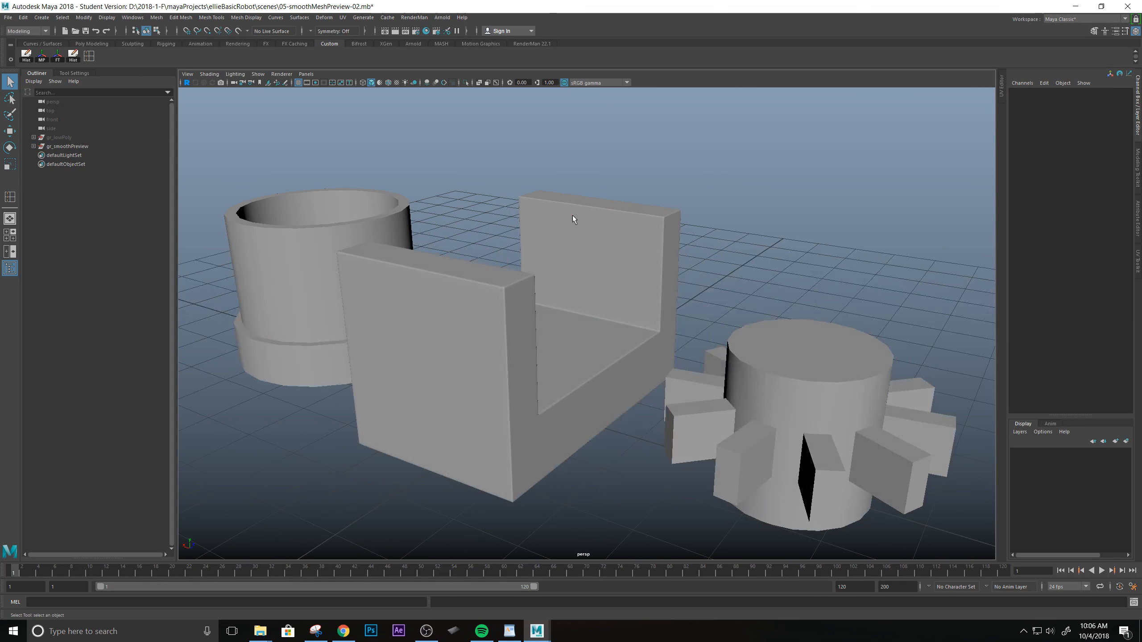
click(573, 214)
key(1)
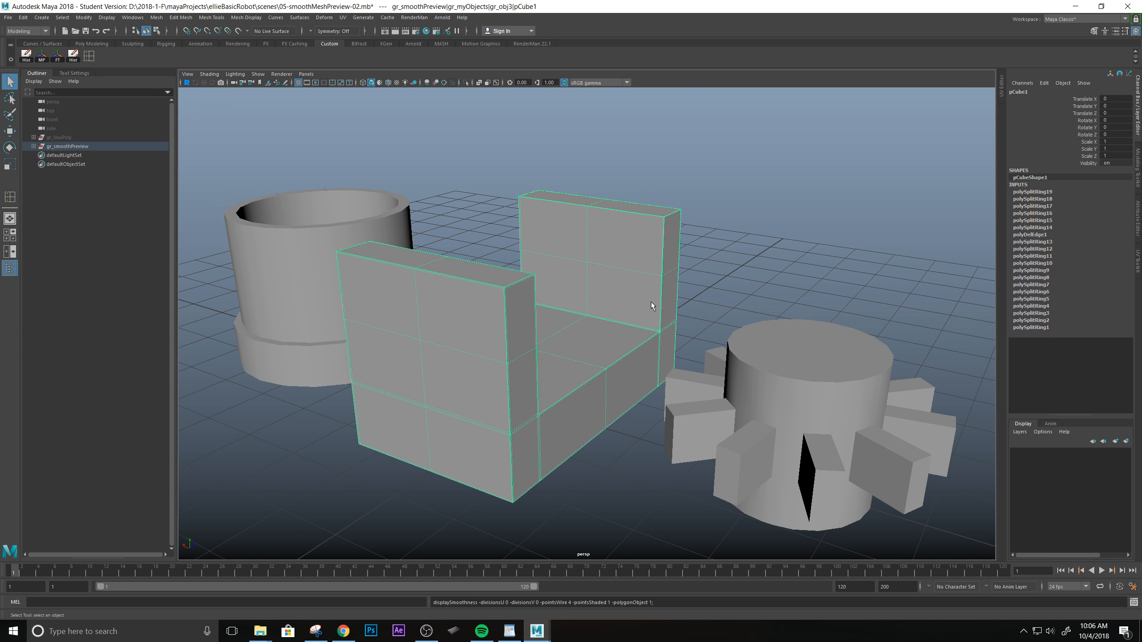
click(711, 241)
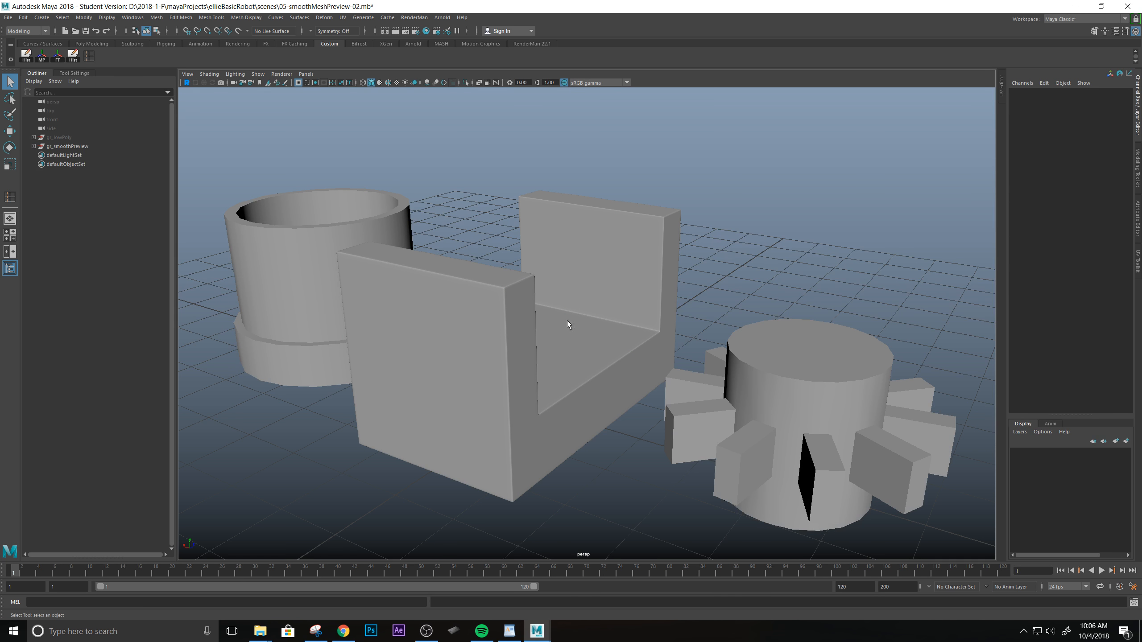
Select the U-shaped block and examine its supporting edge loops along the walls and corners from several angles.
alt+drag(568, 321, 591, 308)
click(515, 304)
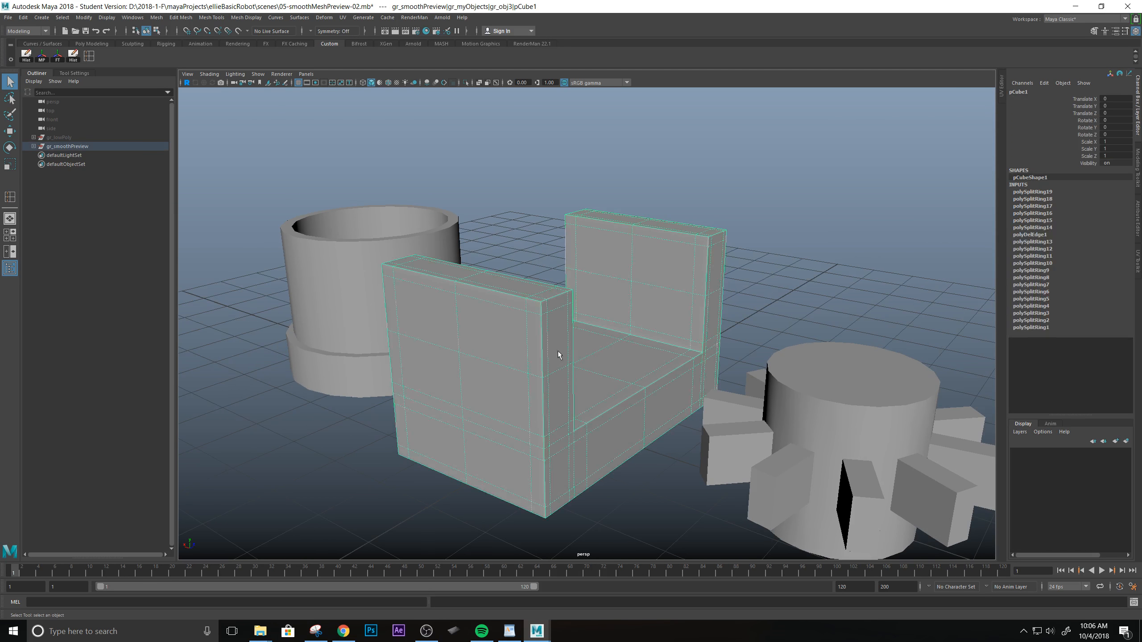
alt+drag(558, 354, 556, 336)
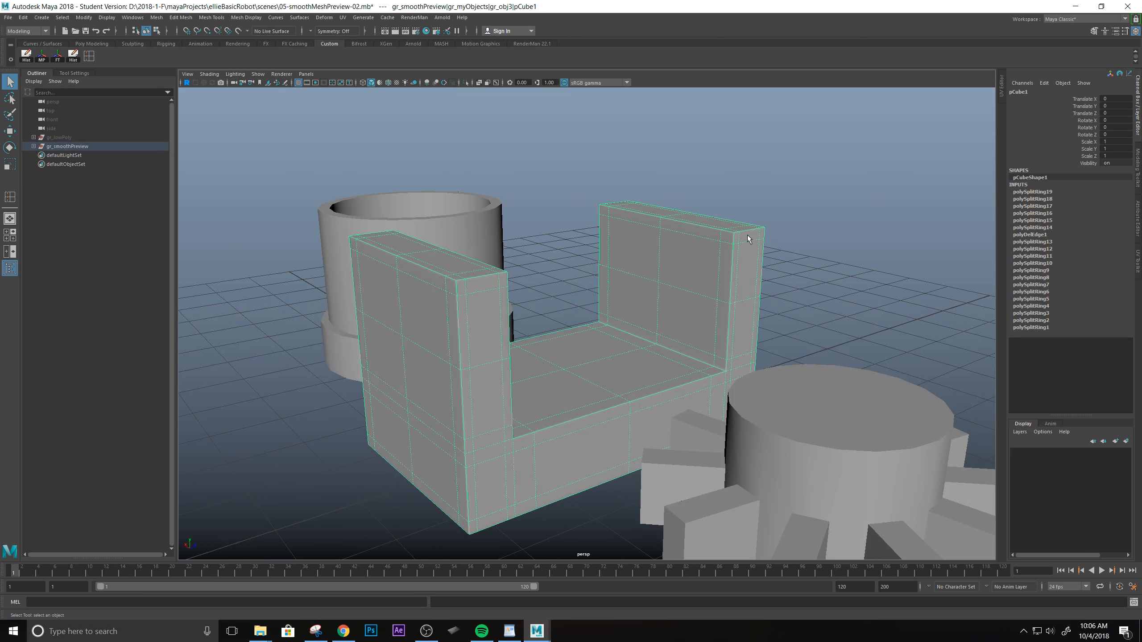
click(752, 220)
click(732, 273)
click(839, 220)
click(732, 266)
alt+drag(443, 426, 431, 331)
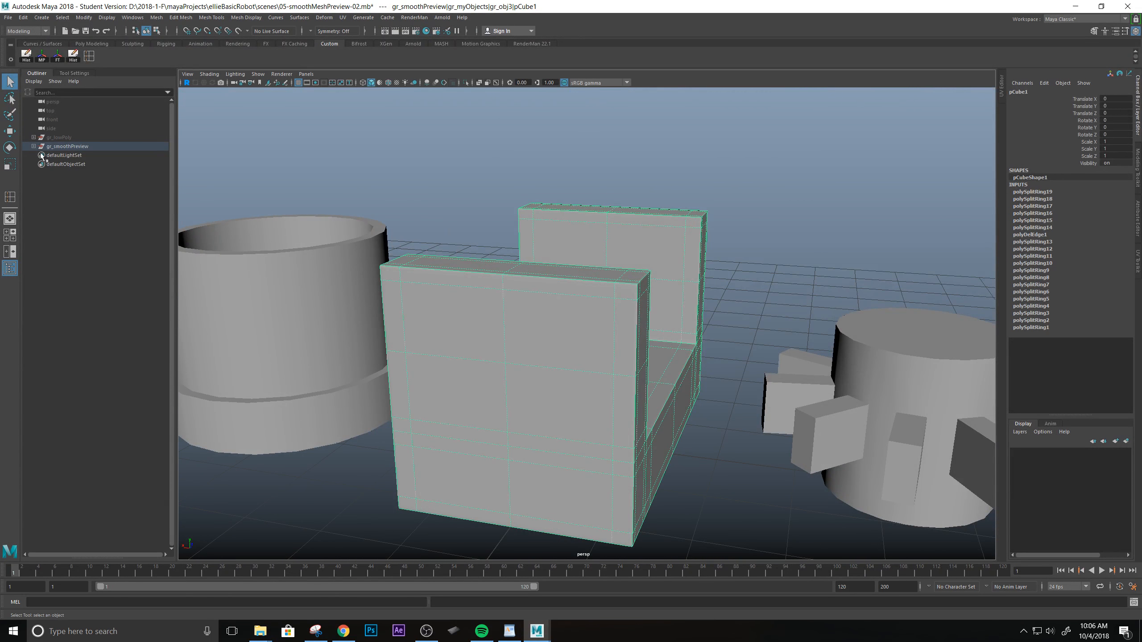
Duplicate the gr_smoothPreview group and hide the original group.
click(57, 148)
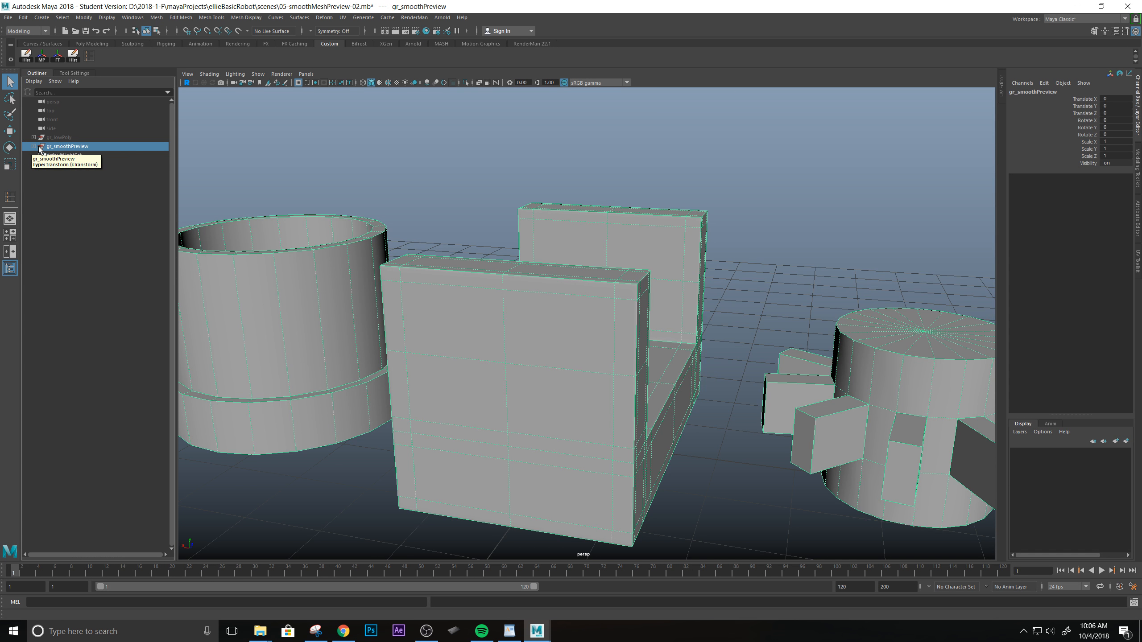
key(ctrl+d)
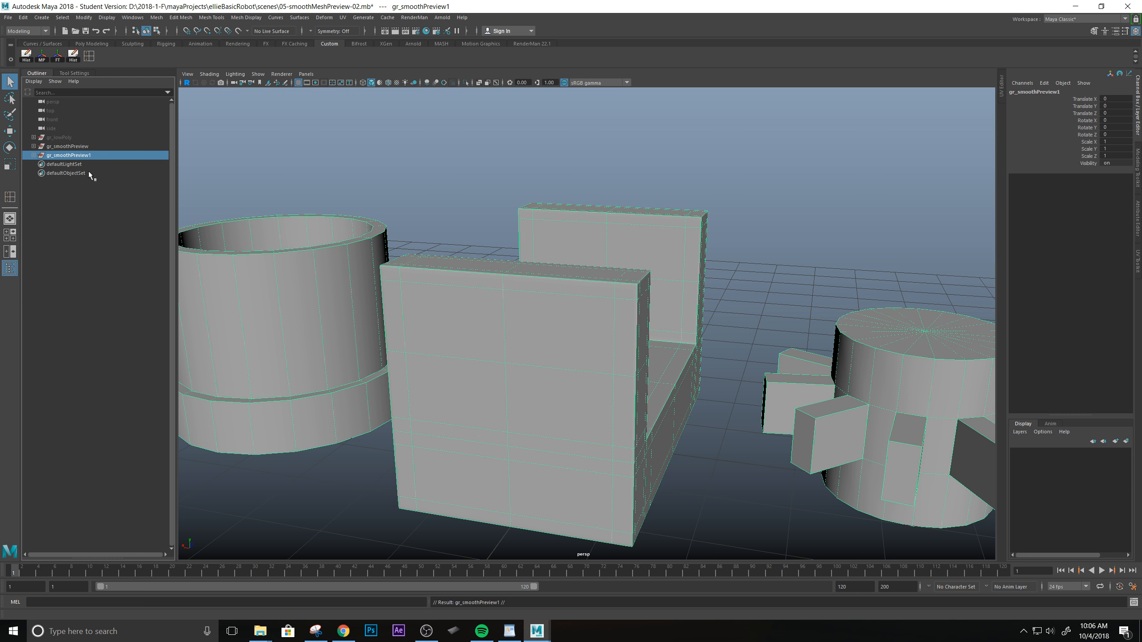
click(80, 148)
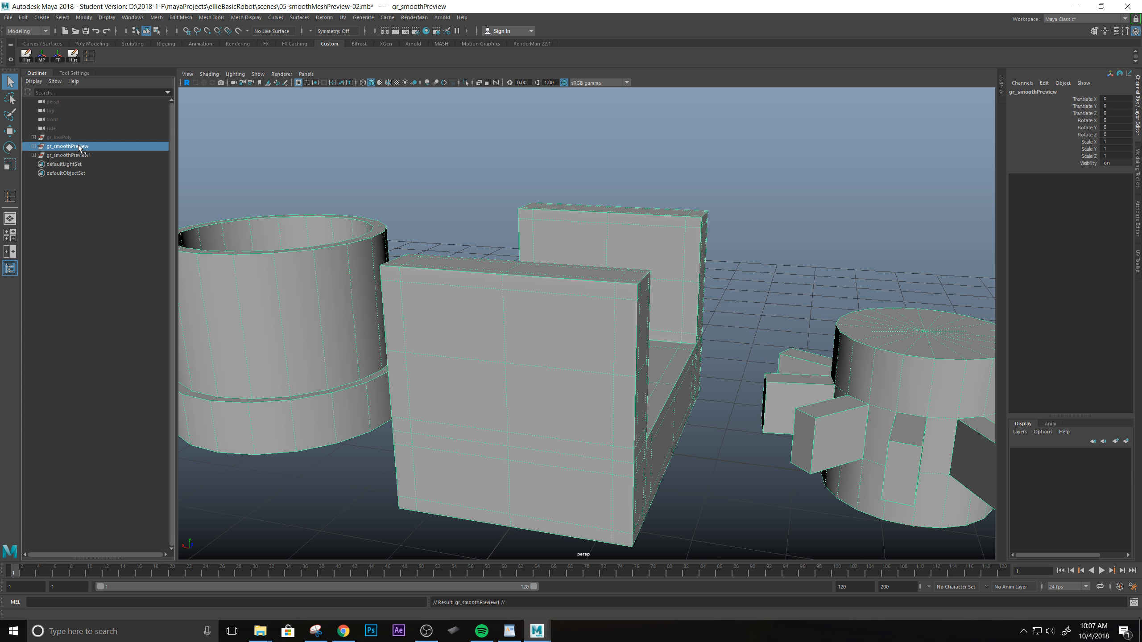
key(ctrl+h)
Rename the duplicated group gr_smoothMesh.
click(77, 156)
double_click(90, 156)
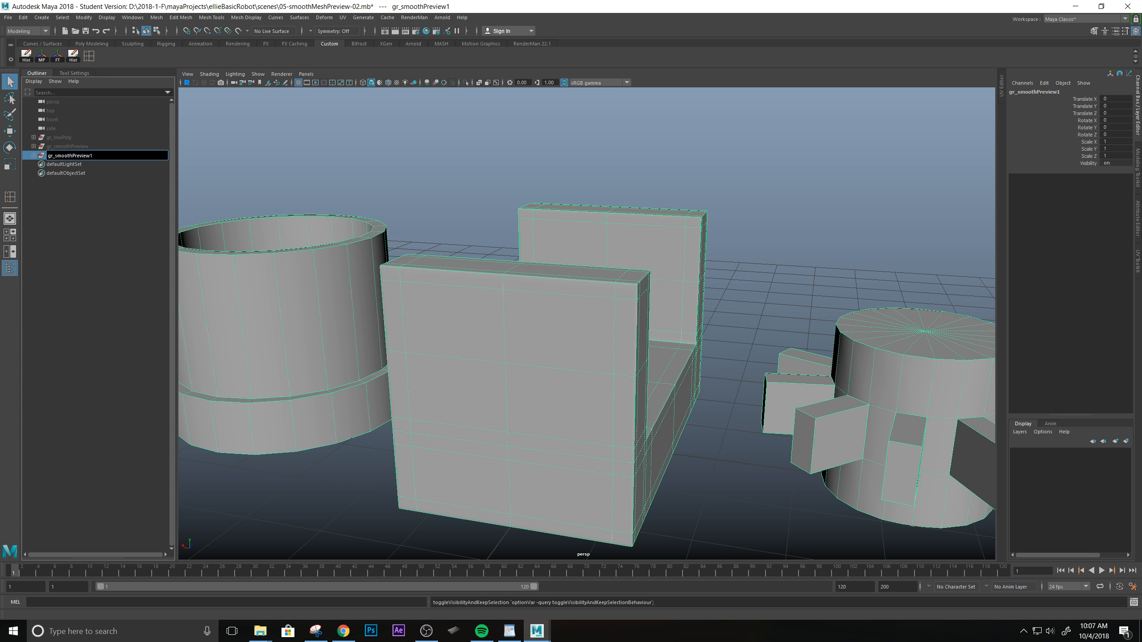
drag(82, 156, 70, 156)
text(H)
key(Return)
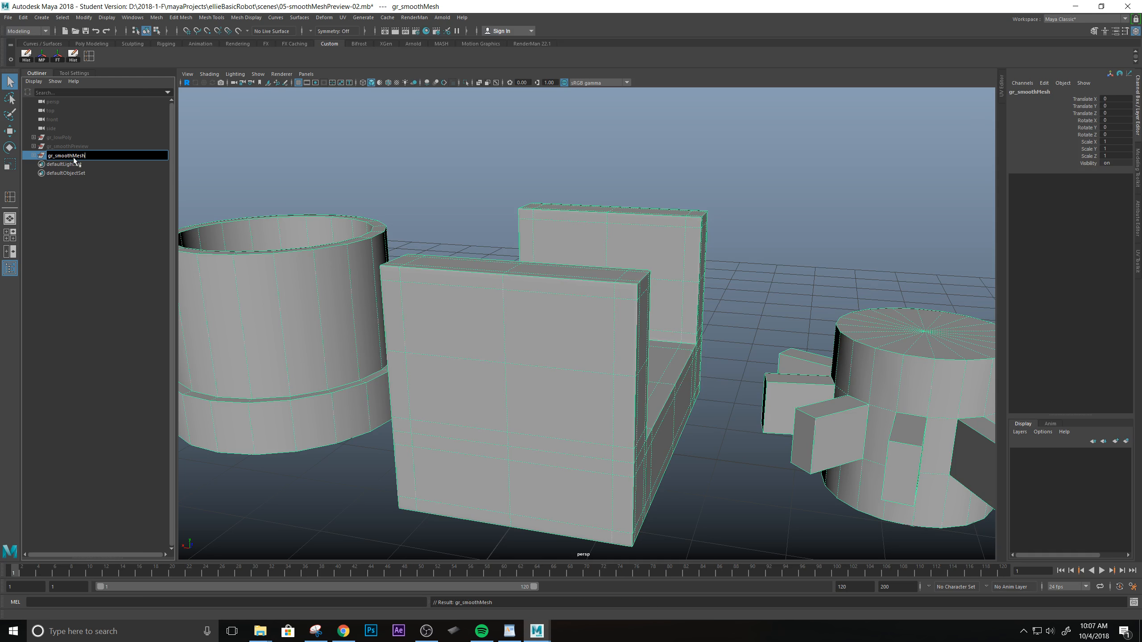
Apply the Smooth mesh operation to the U-shaped block in the gr_smoothMesh group.
click(575, 280)
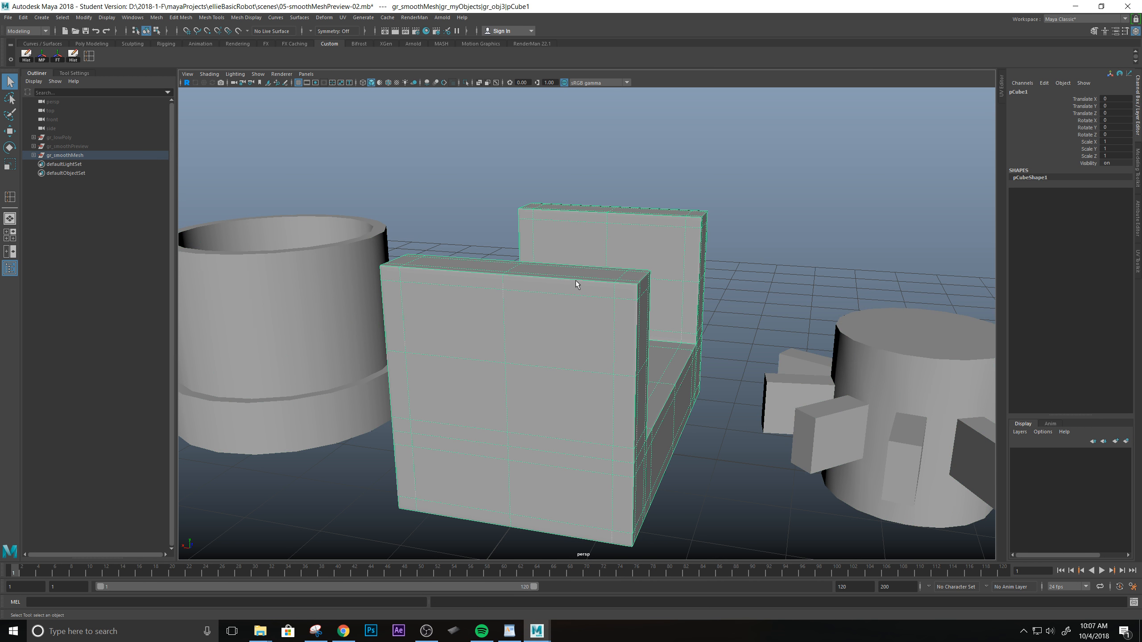
scroll(575, 280, down, 3)
scroll(576, 280, up, 4)
alt+drag(576, 280, 490, 218)
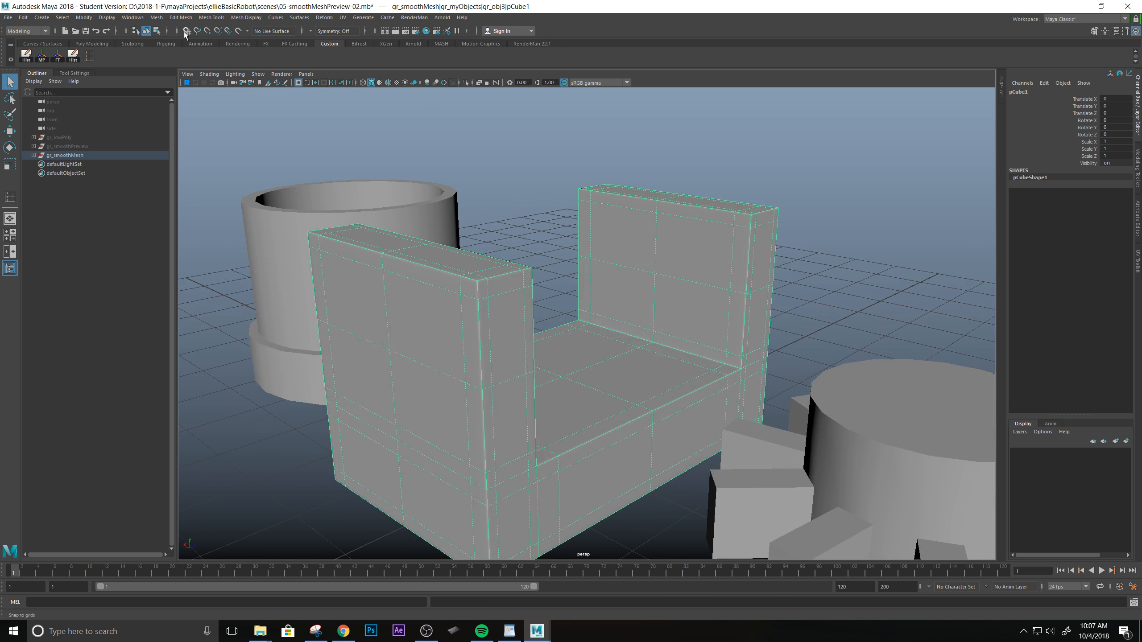
click(158, 17)
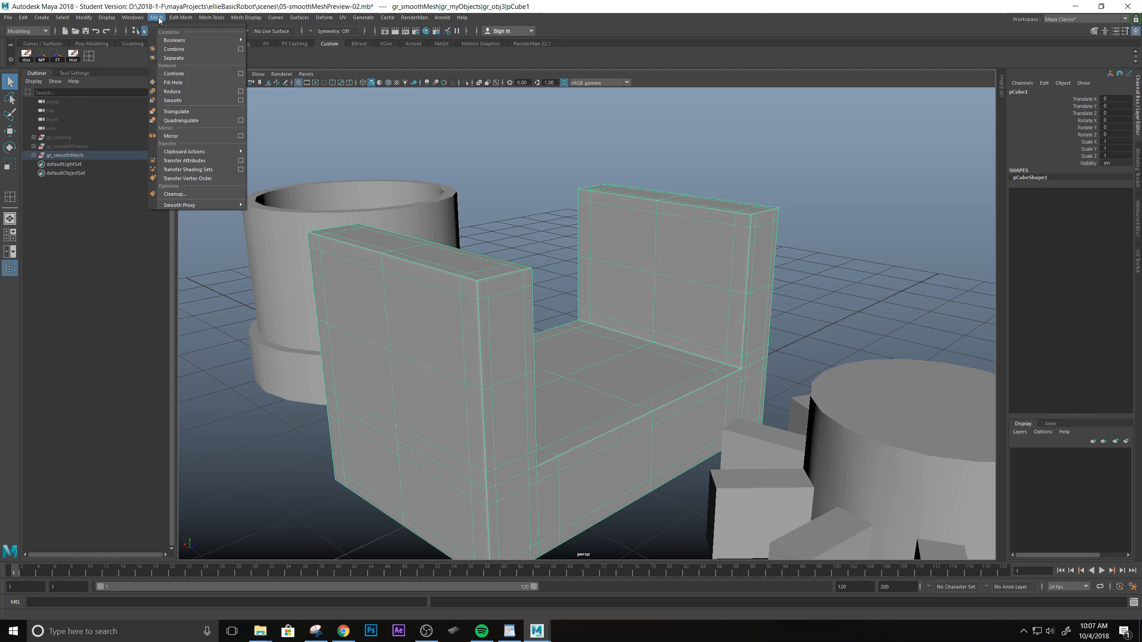
click(173, 100)
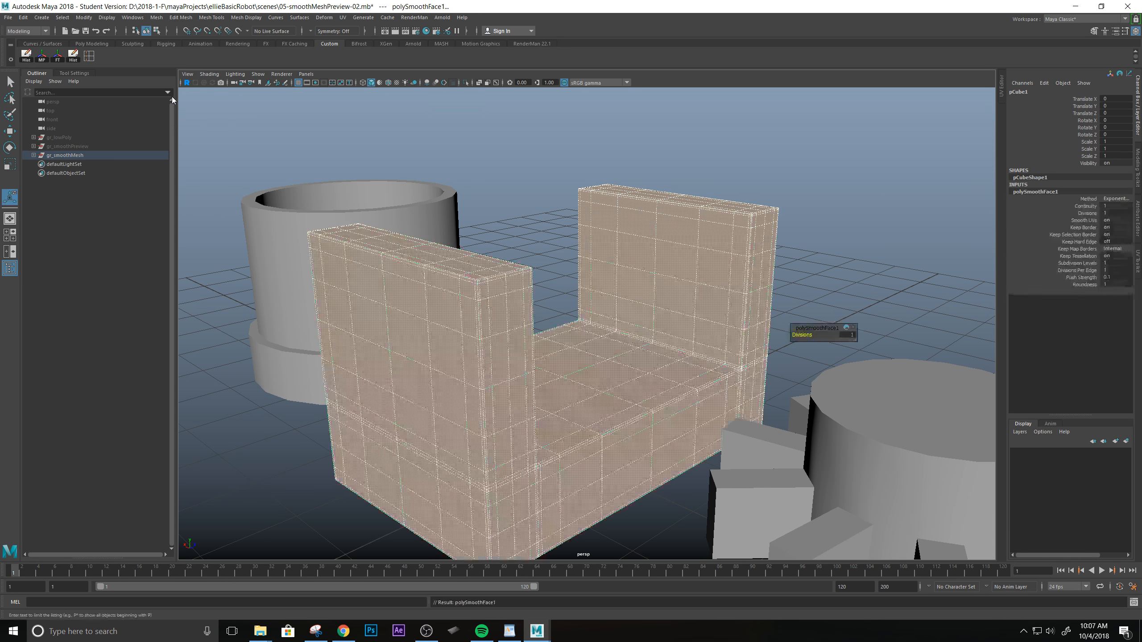
Set the block's Smooth operation to 2 divisions.
scroll(633, 349, down, 3)
scroll(633, 349, up, 4)
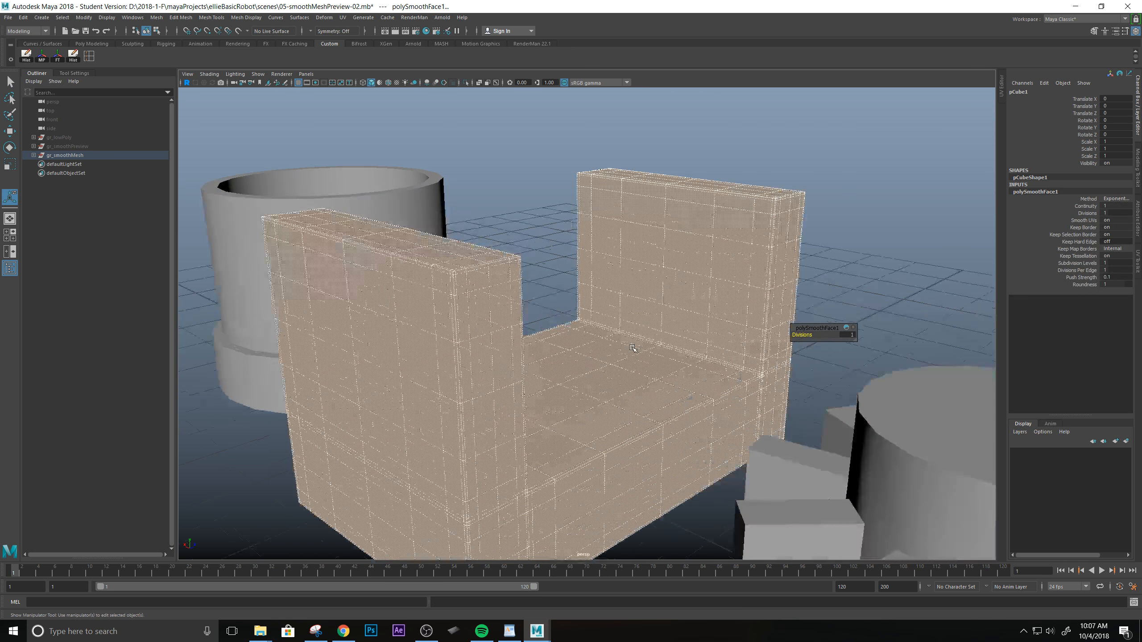
alt+drag(633, 349, 416, 365)
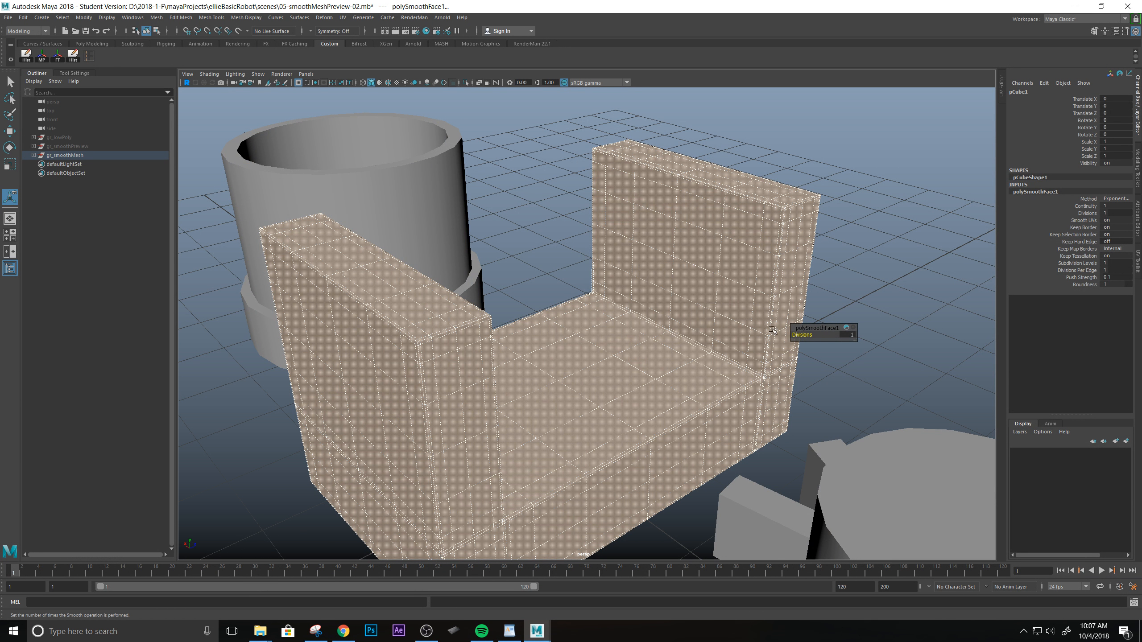
alt+drag(671, 334, 634, 303)
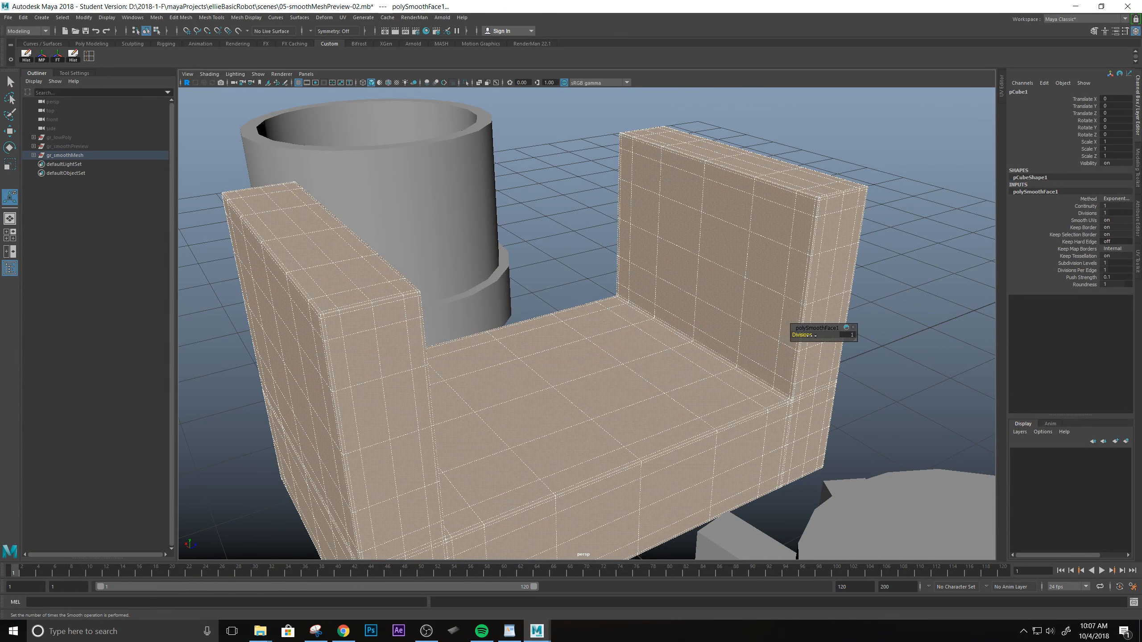
mouse_move(805, 335)
alt+mouse_down()
mouse_move(720, 336)
mouse_move(813, 332)
alt+mouse_up()
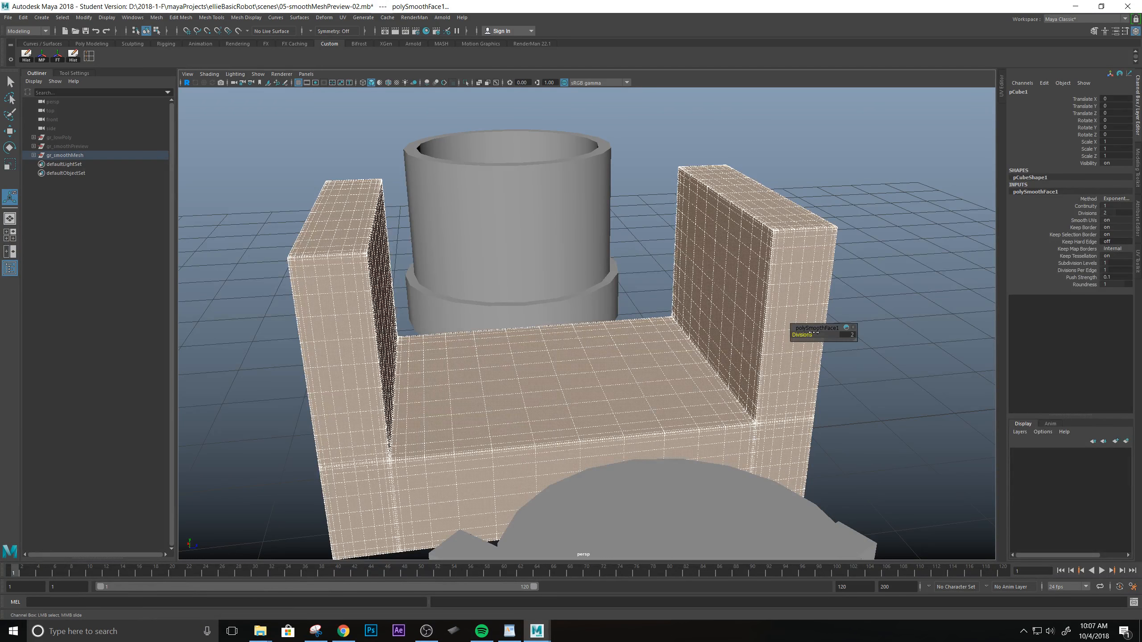
Examine the smoothed block's denser mesh from several angles and return to object selection.
alt+drag(665, 293, 606, 259)
alt+right_drag(607, 259, 569, 253)
alt+drag(652, 290, 688, 283)
alt+right_drag(688, 283, 791, 249)
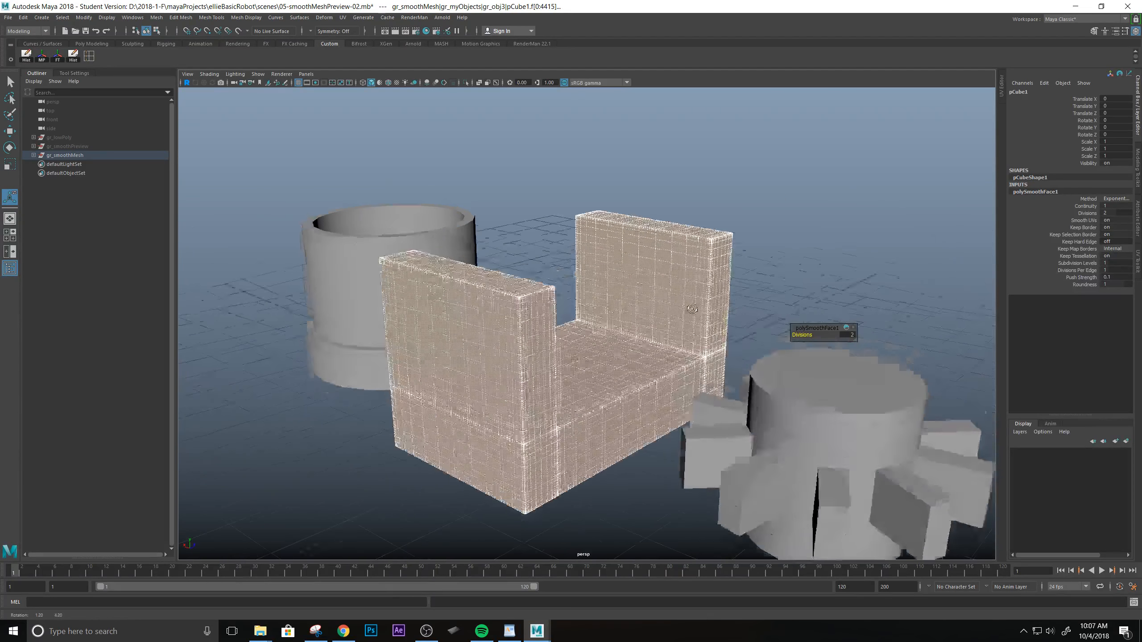
click(791, 249)
right_drag(720, 259, 806, 242)
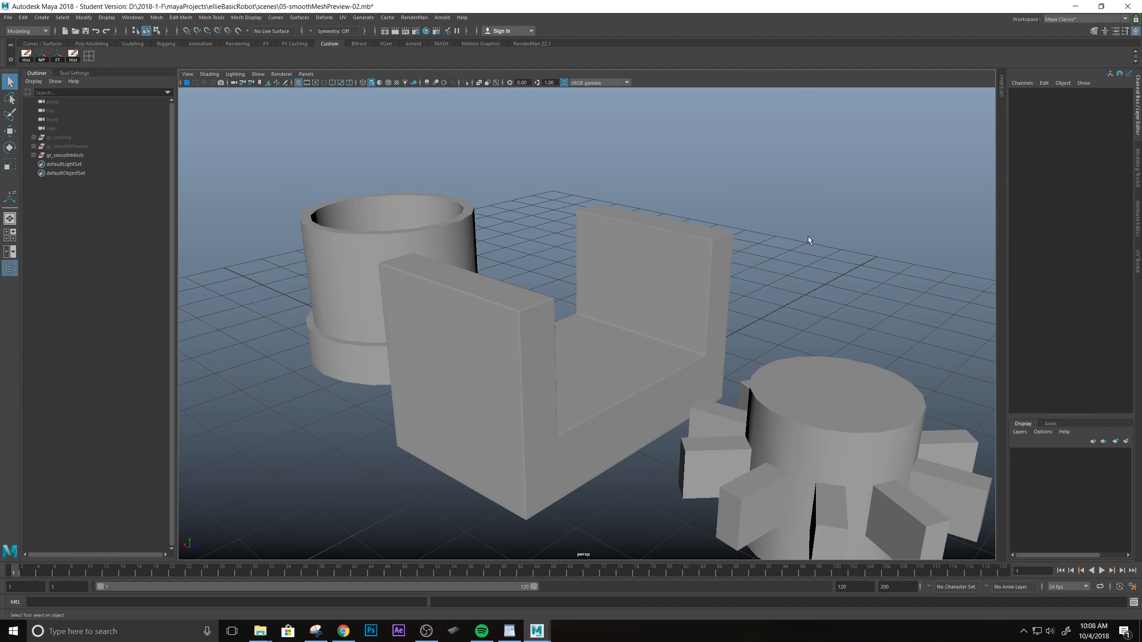
click(670, 288)
Select the gr_smoothMesh group and examine the block's wireframe density against the pipe and the gear.
click(58, 156)
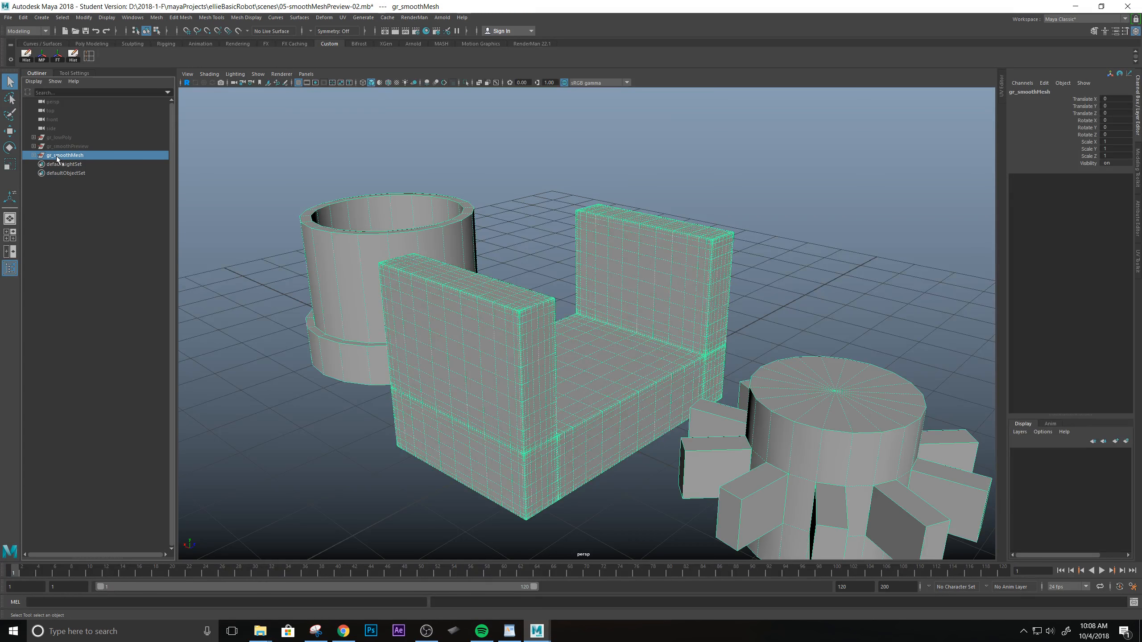
click(35, 155)
click(75, 147)
click(63, 156)
click(34, 155)
key(f)
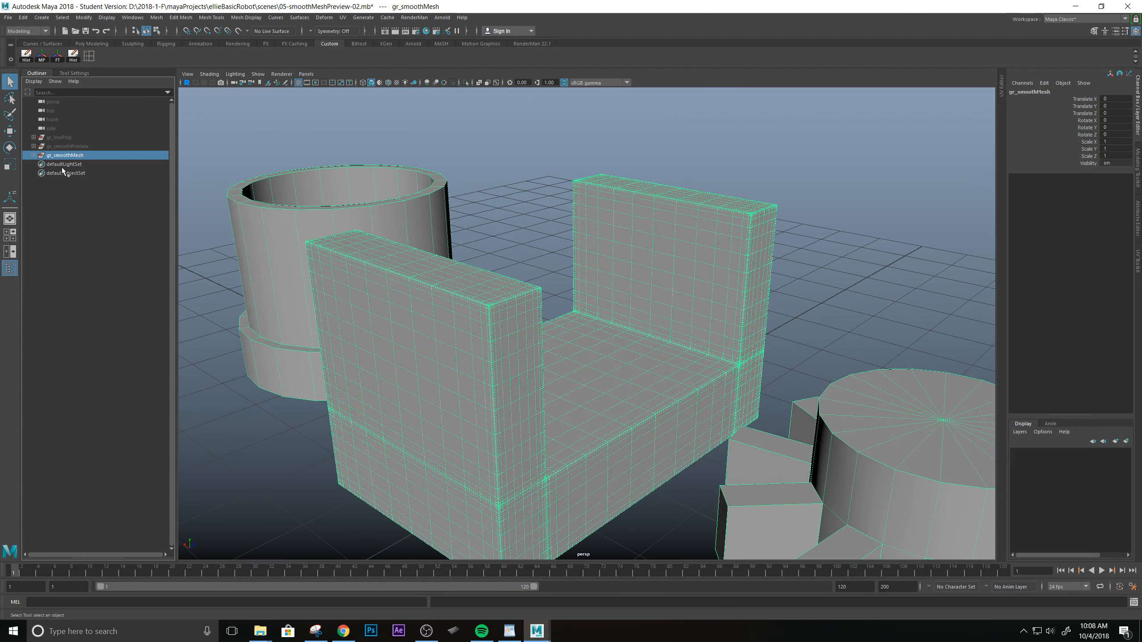
scroll(689, 308, down, 2)
scroll(687, 316, down, 2)
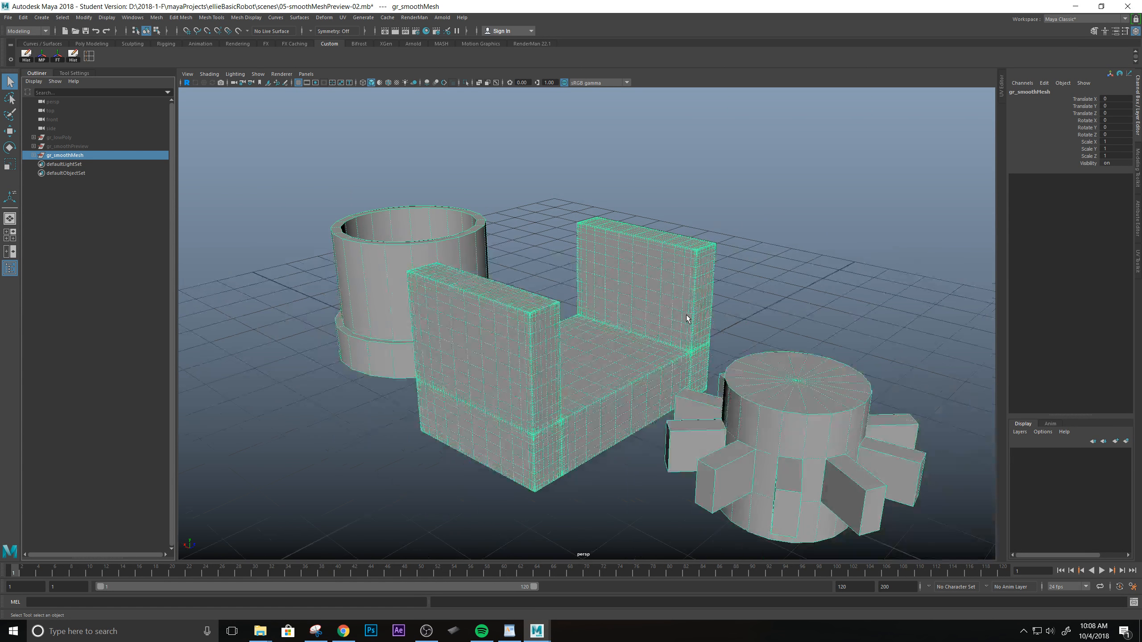
alt+drag(589, 291, 274, 180)
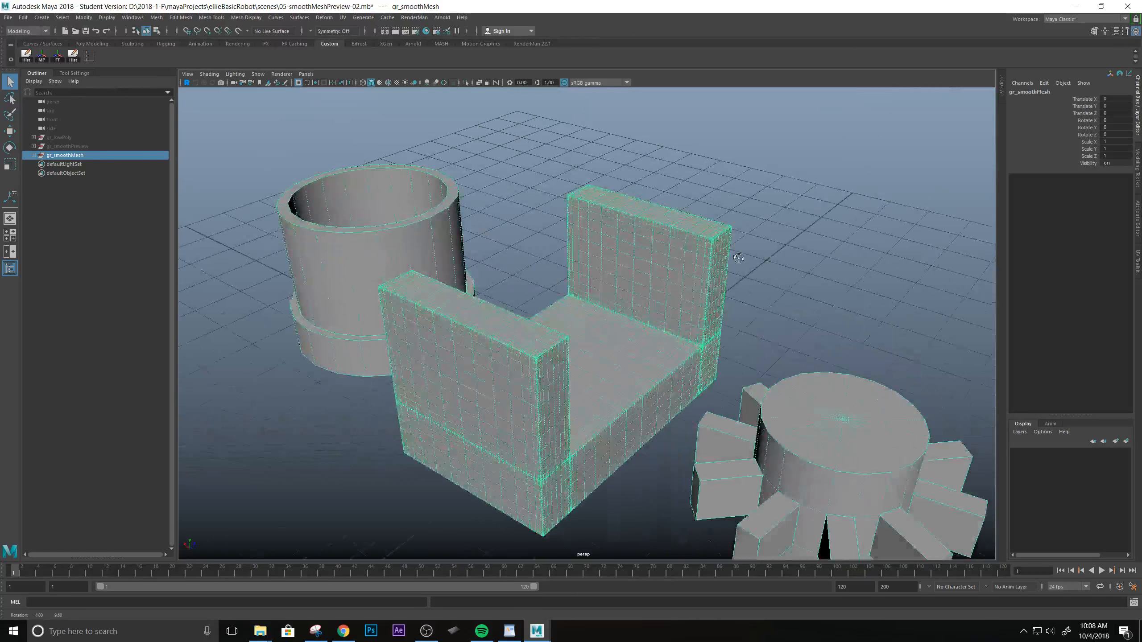
Review the gr_lowPoly, gr_smoothPreview and gr_smoothMesh groups one after another, finishing with gr_smoothMesh selected.
click(56, 138)
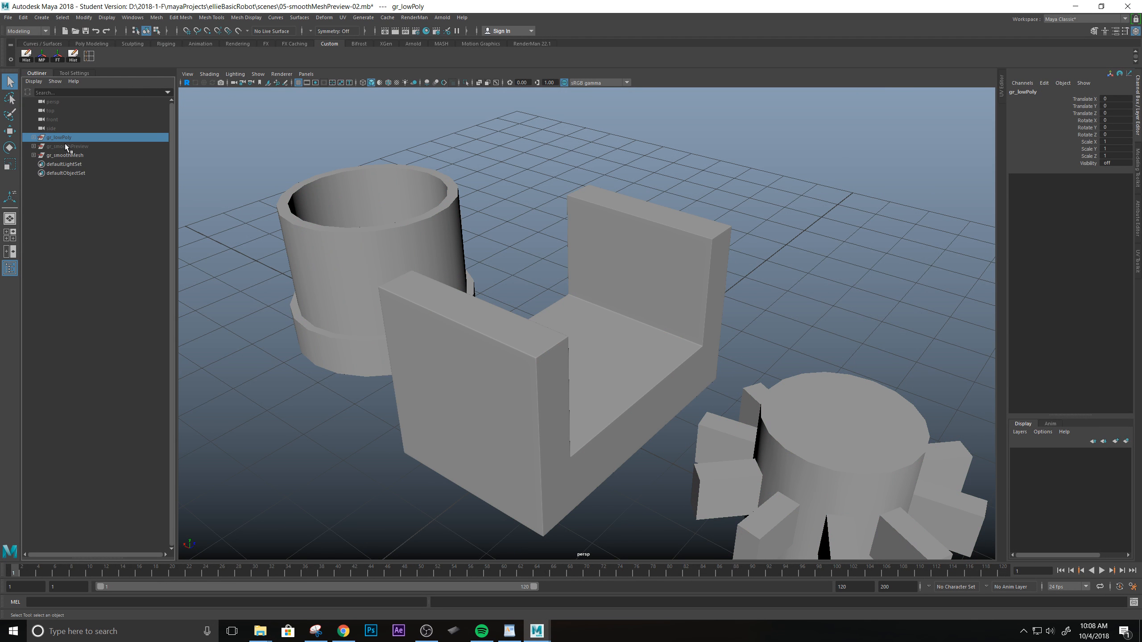
click(64, 144)
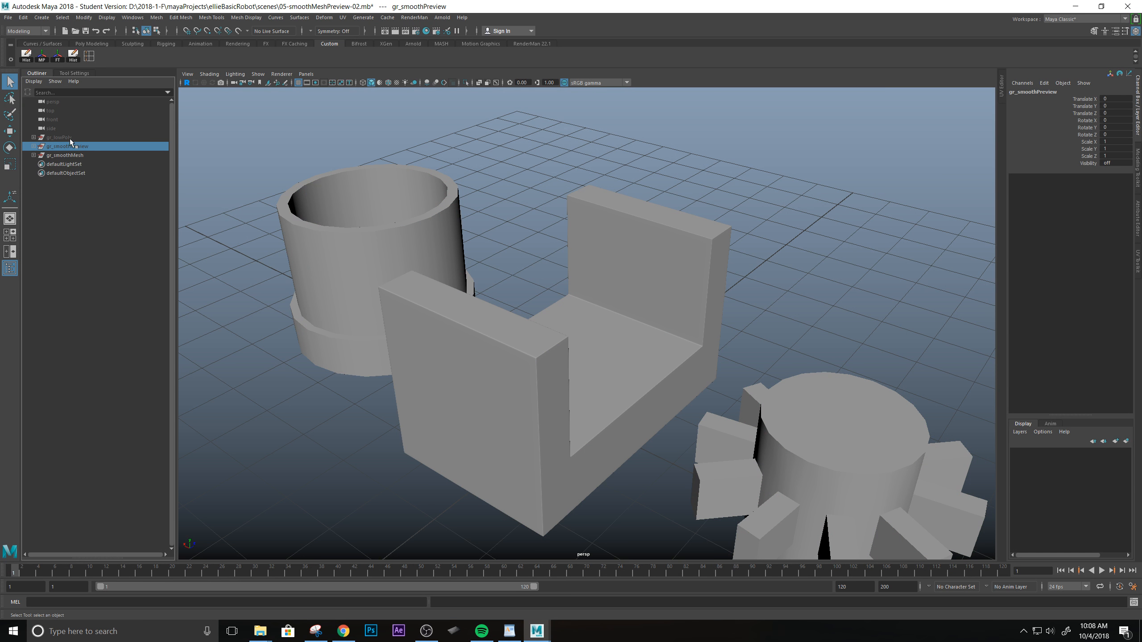
click(71, 156)
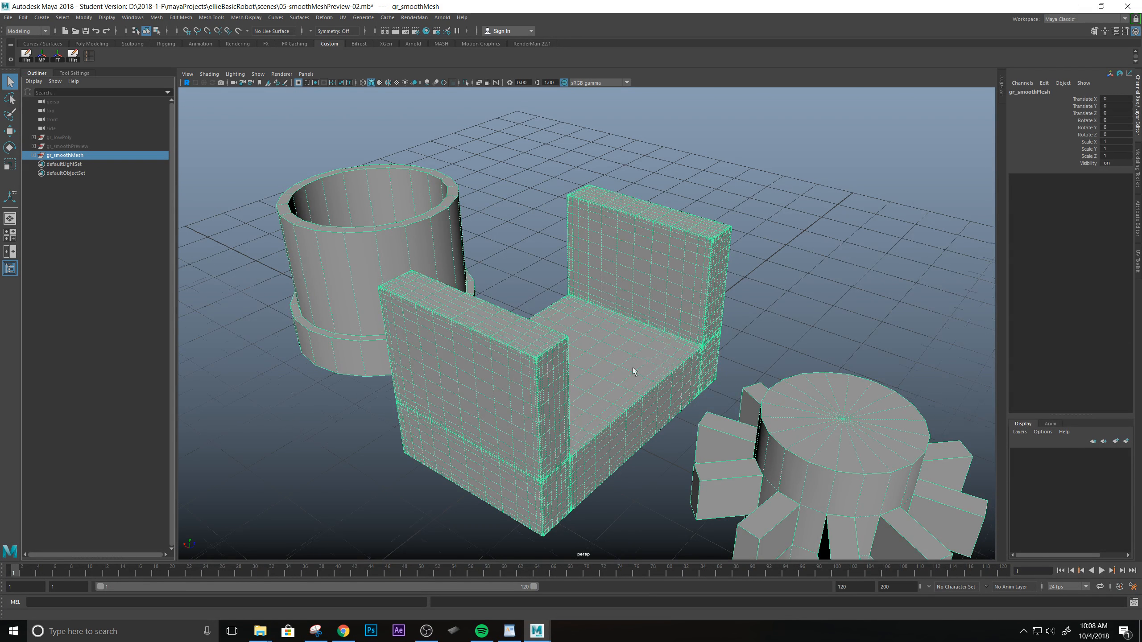
alt+drag(633, 372, 662, 275)
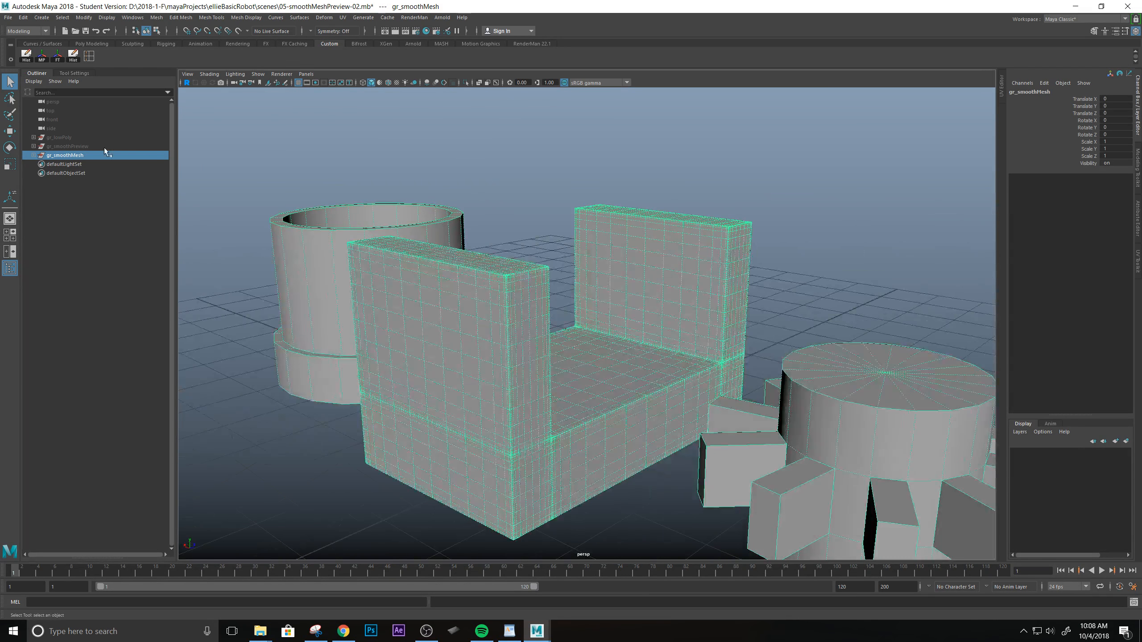
click(69, 139)
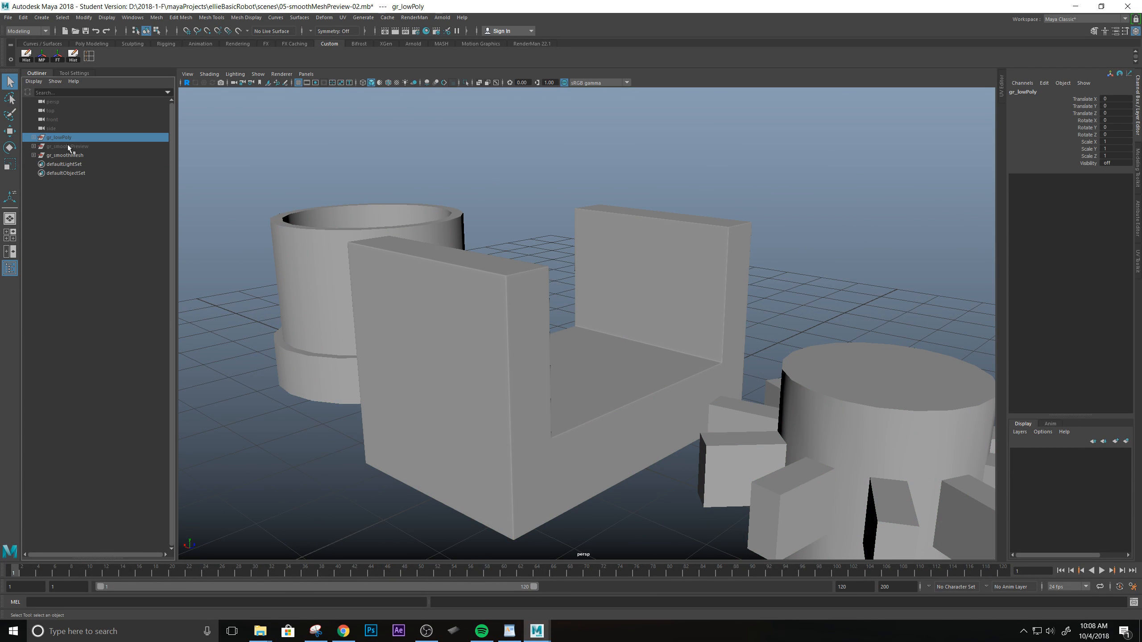
click(72, 156)
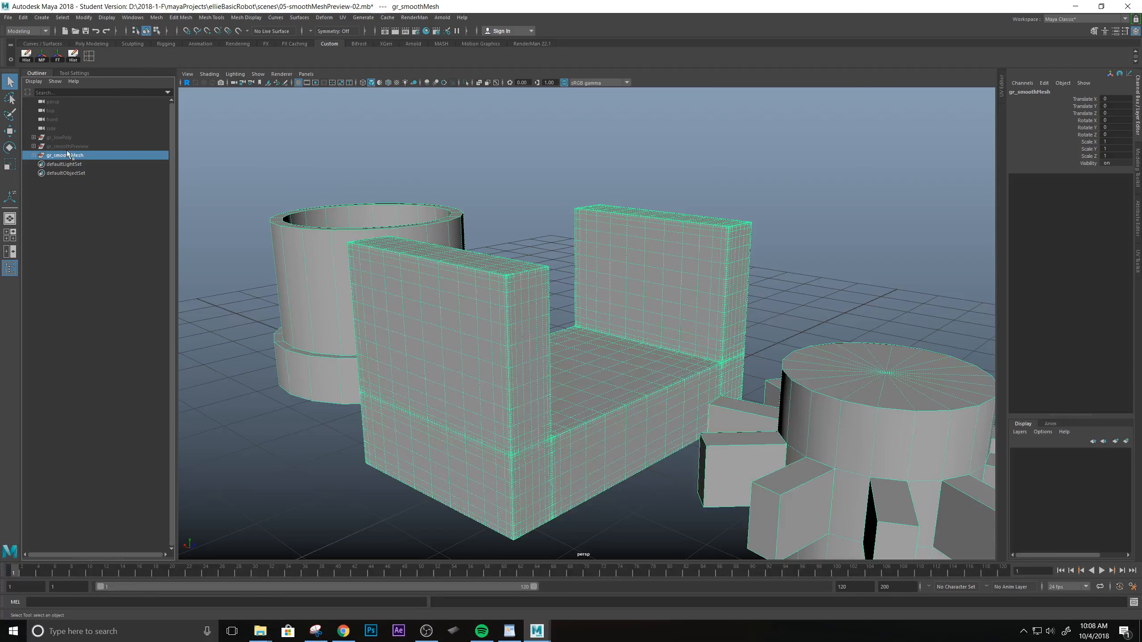
click(78, 148)
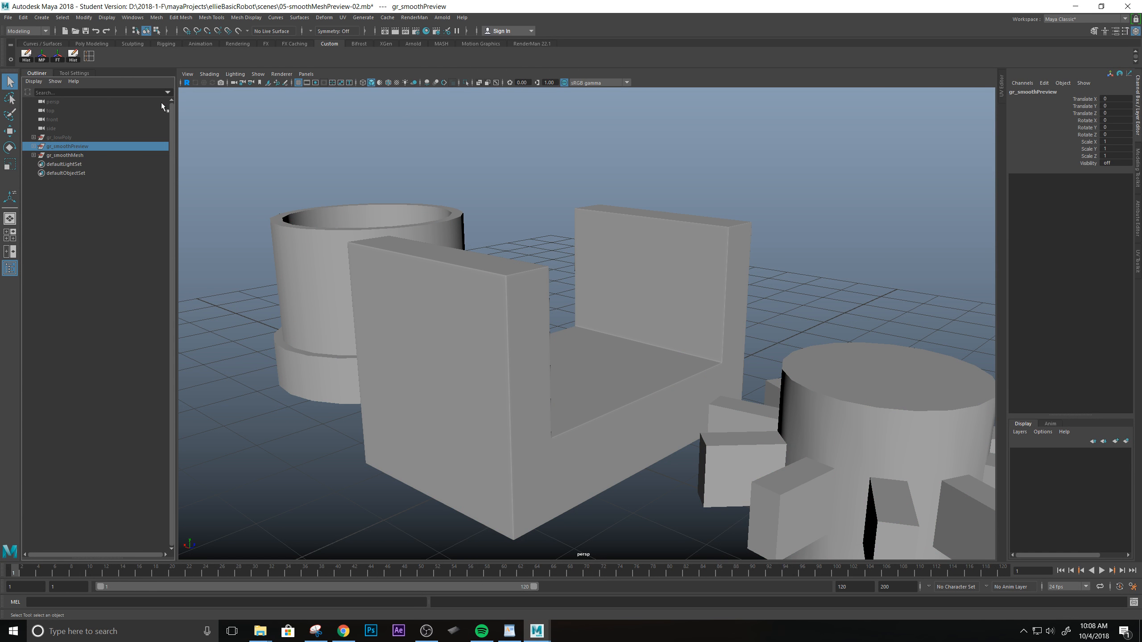
click(58, 137)
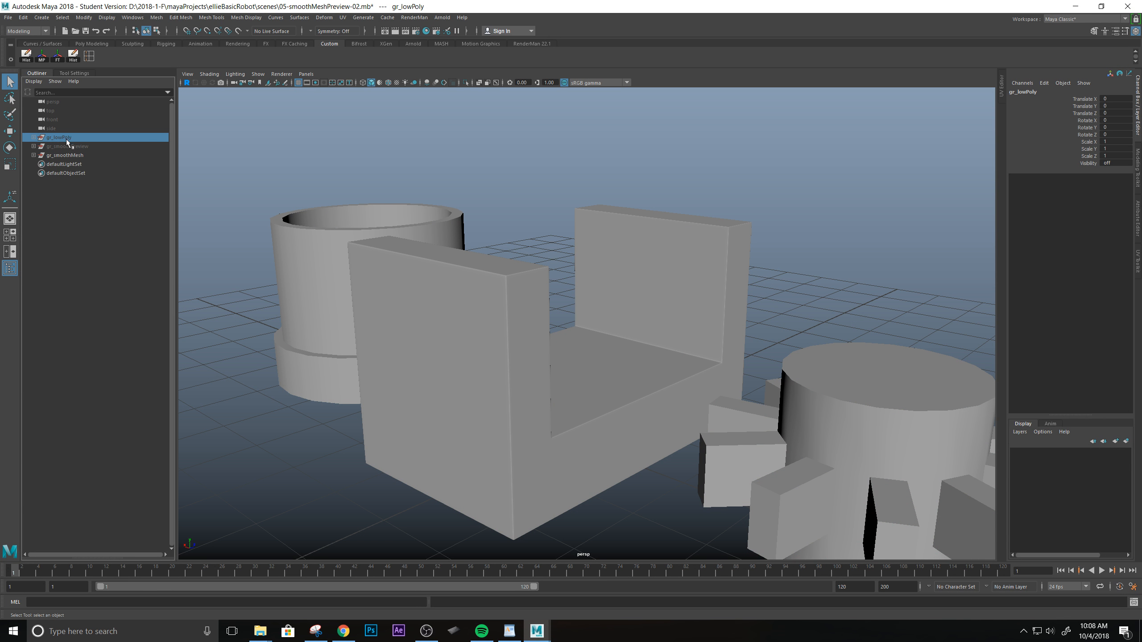
scroll(604, 218, down, 5)
scroll(601, 218, up, 6)
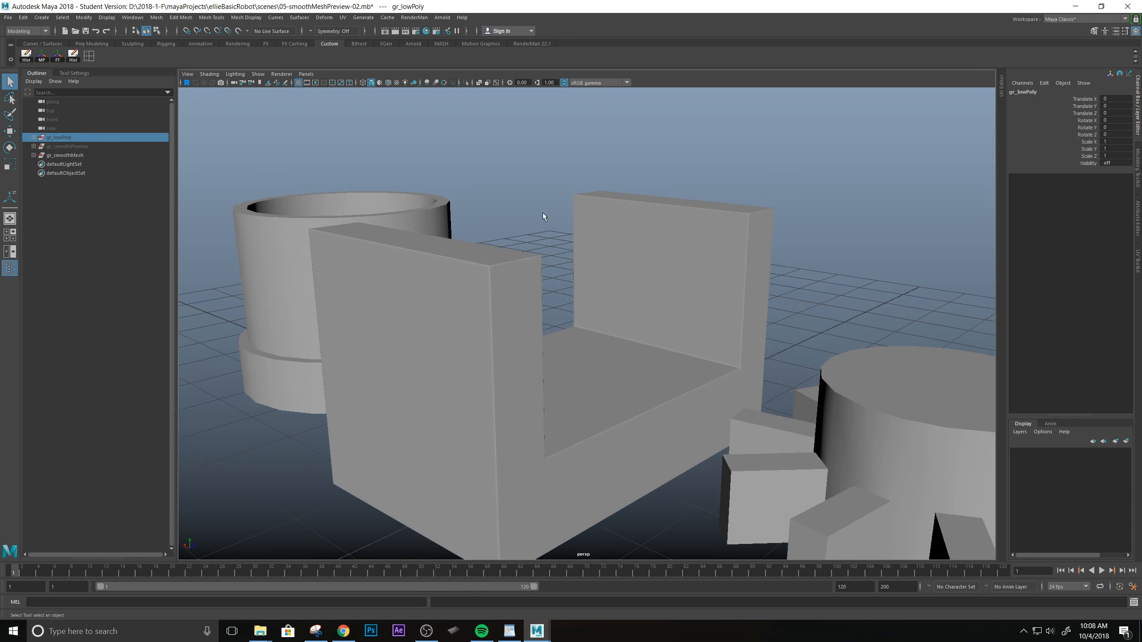
alt+drag(542, 213, 207, 179)
click(71, 155)
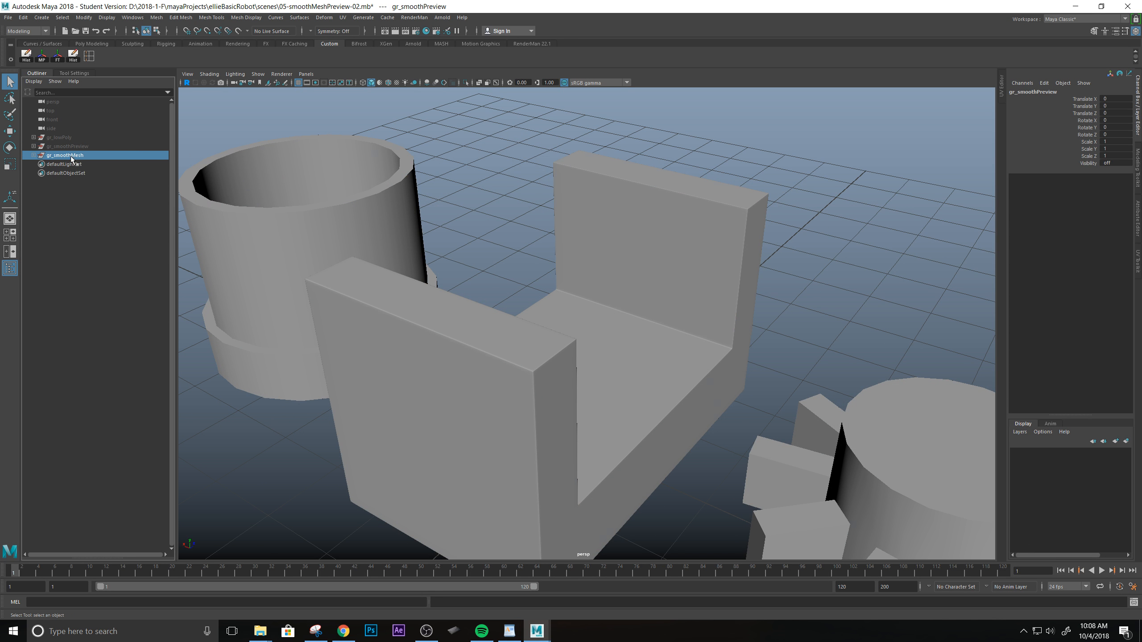
Hide the gr_smoothMesh group and show the gr_smoothPreview group with all three models framed in view.
key(h)
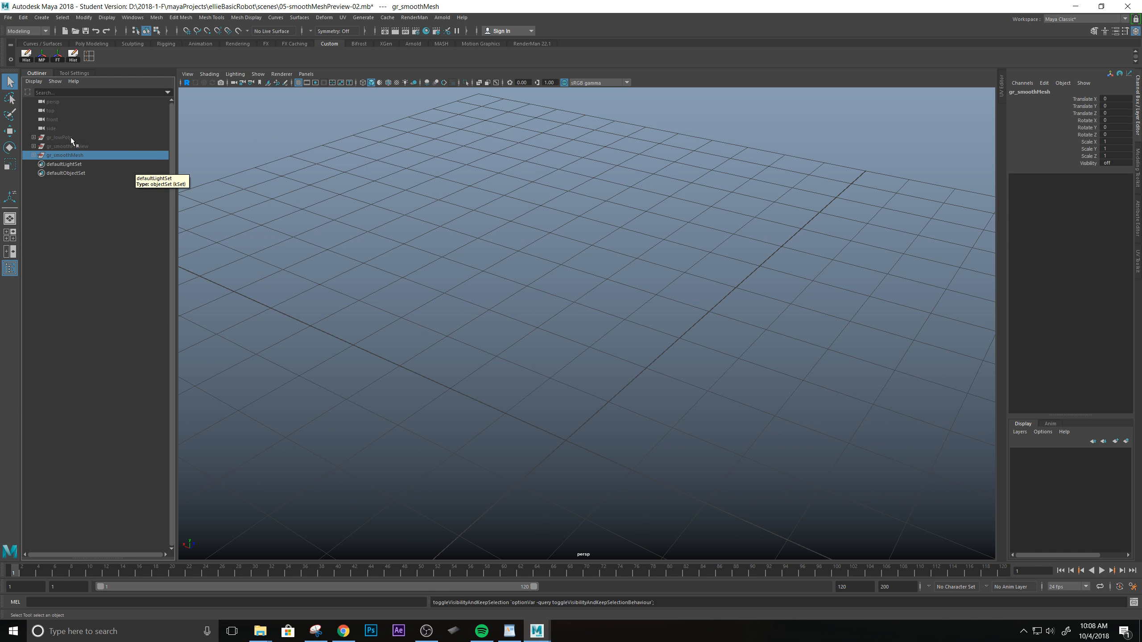
click(75, 146)
key(h)
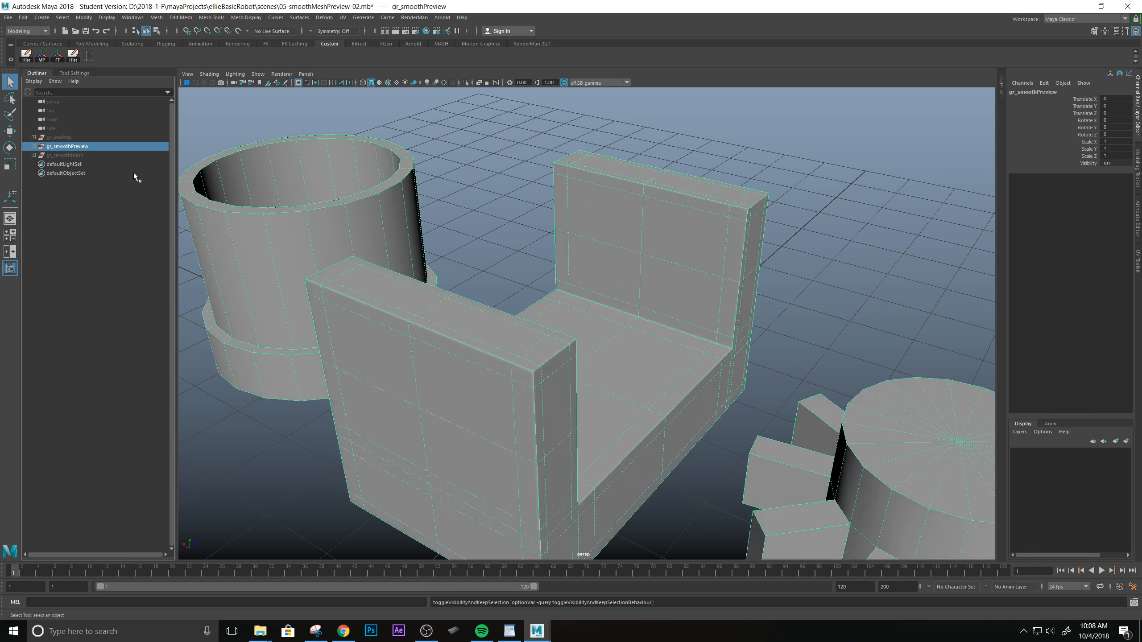
key(f)
click(716, 337)
alt+drag(739, 365, 737, 359)
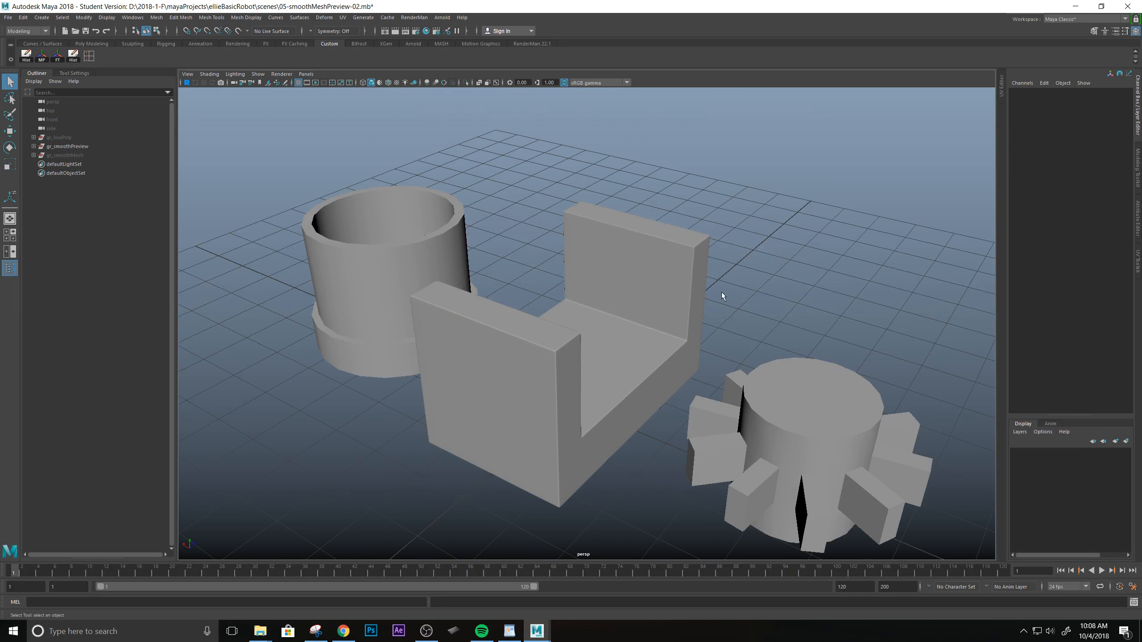
alt+drag(721, 292, 698, 260)
Select the U-shaped block, open its UV layout in the UV Editor, and turn on the checker map display.
click(690, 271)
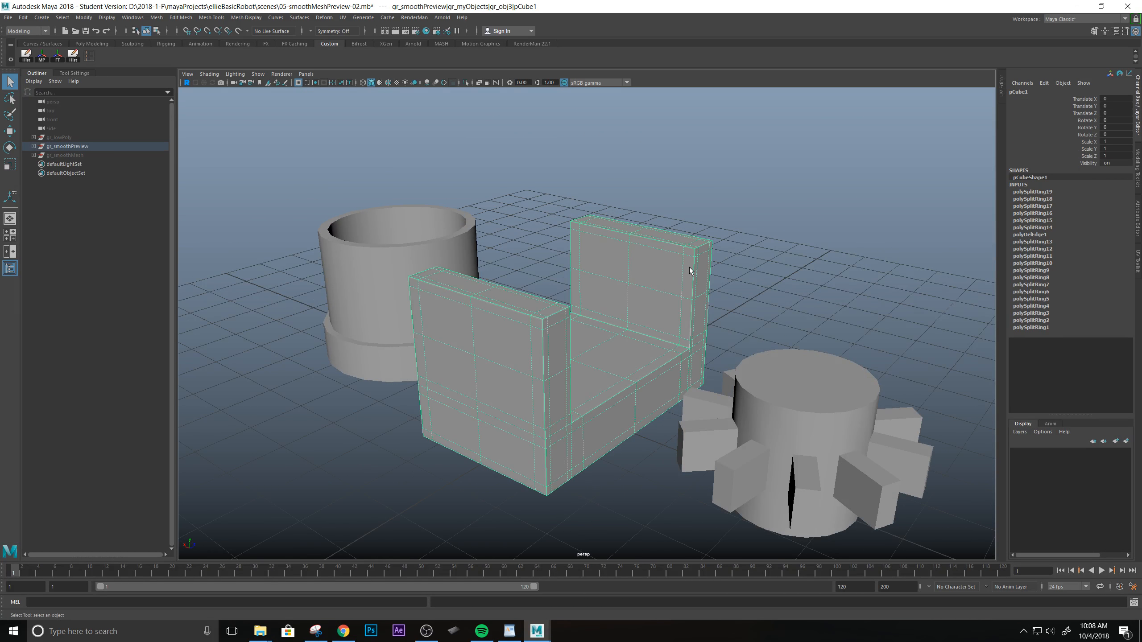
click(1003, 98)
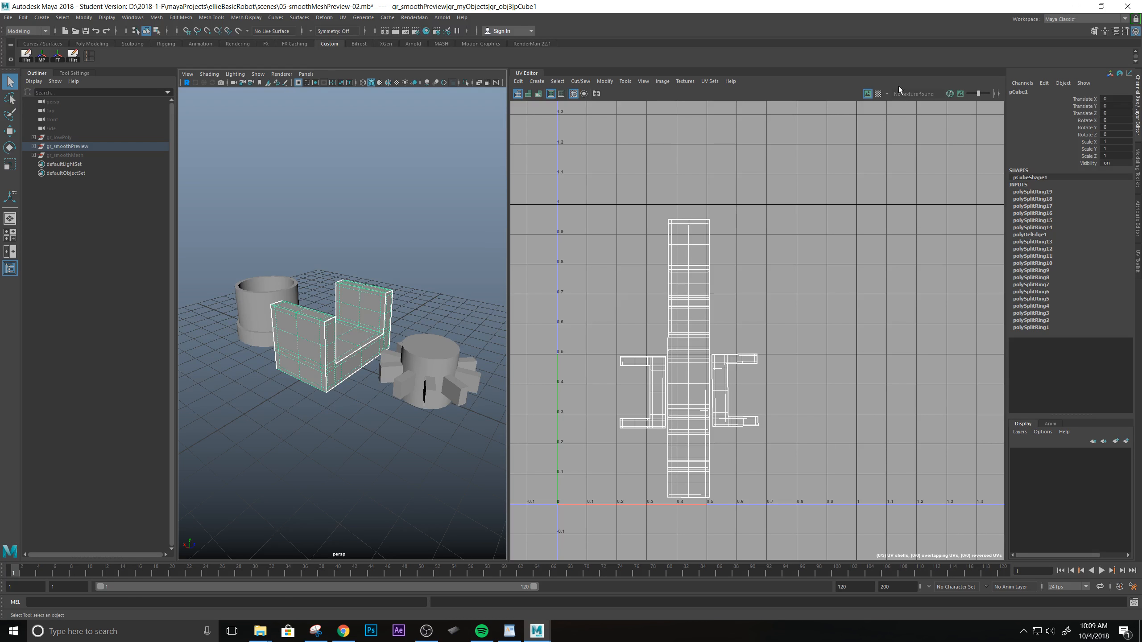
click(878, 93)
scroll(328, 403, up, 3)
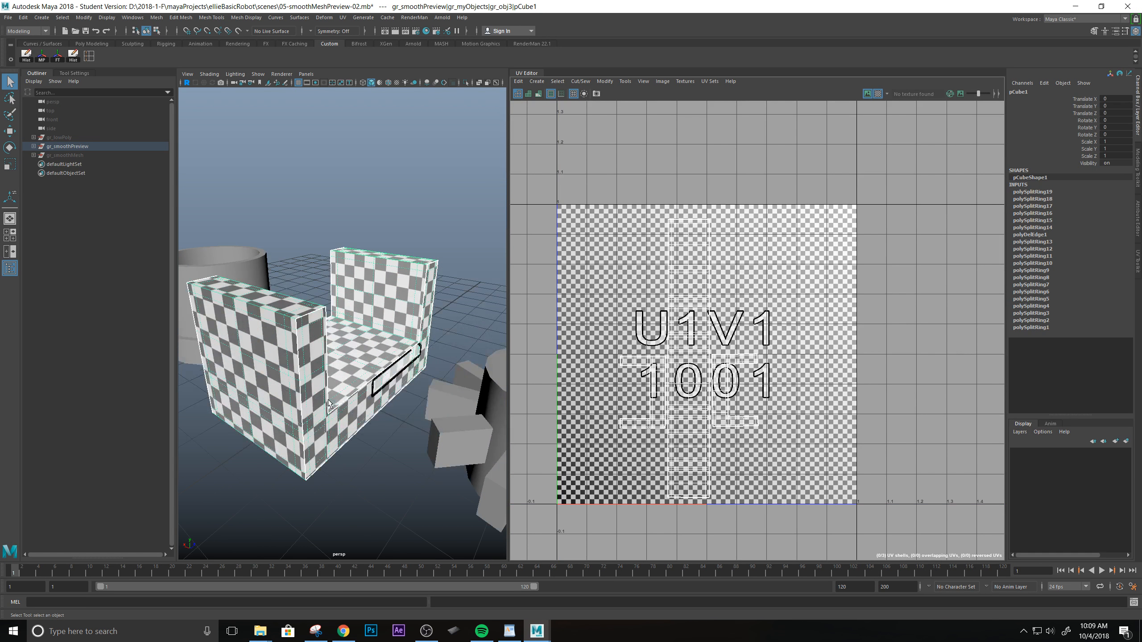
Inspect the checker squares on the block's floor, walls and outer side, comparing them with its shells in the UV Editor.
alt+drag(351, 323, 316, 317)
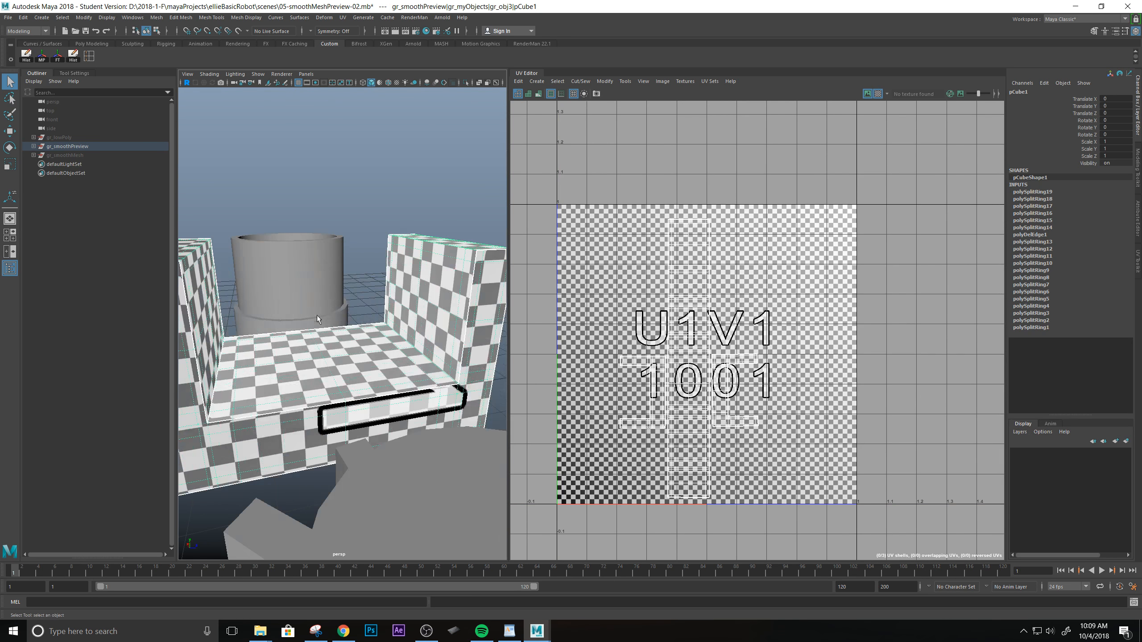
alt+middle_drag(317, 315, 405, 277)
scroll(405, 300, down, 2)
scroll(401, 290, down, 4)
alt+drag(247, 239, 304, 307)
alt+drag(477, 283, 395, 305)
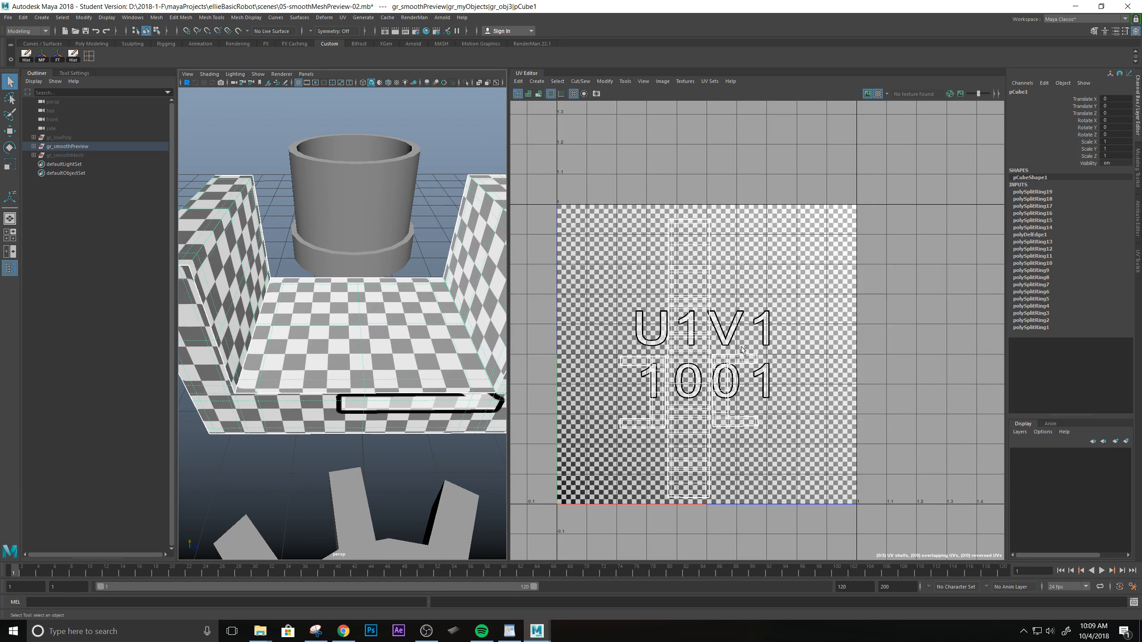
scroll(709, 364, up, 5)
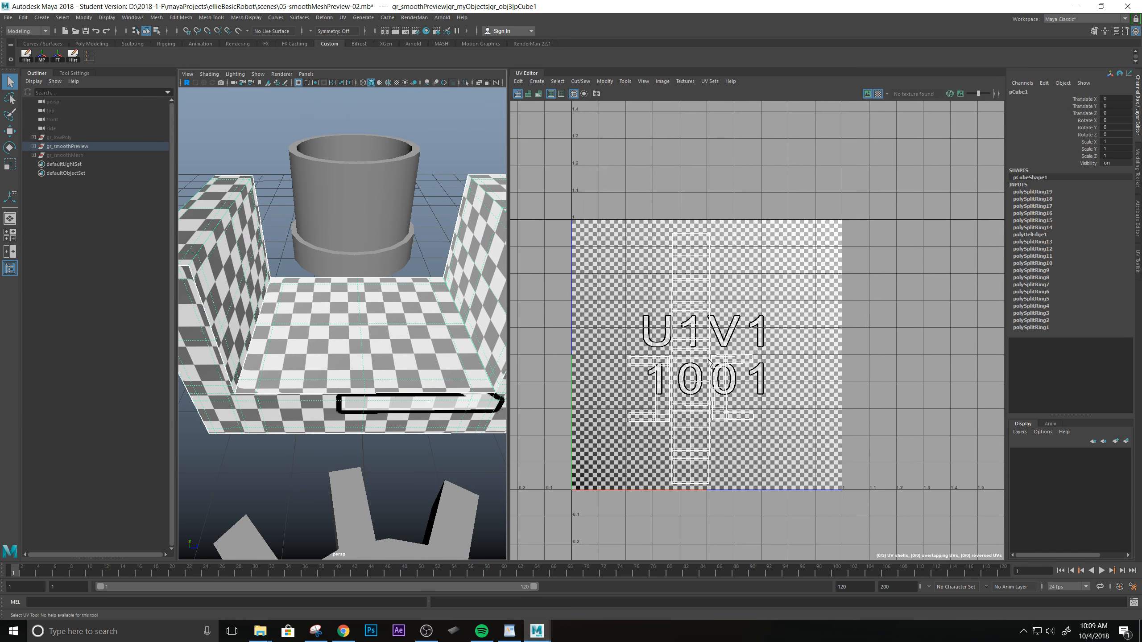
scroll(279, 288, down, 6)
alt+drag(282, 310, 317, 328)
scroll(390, 287, up, 3)
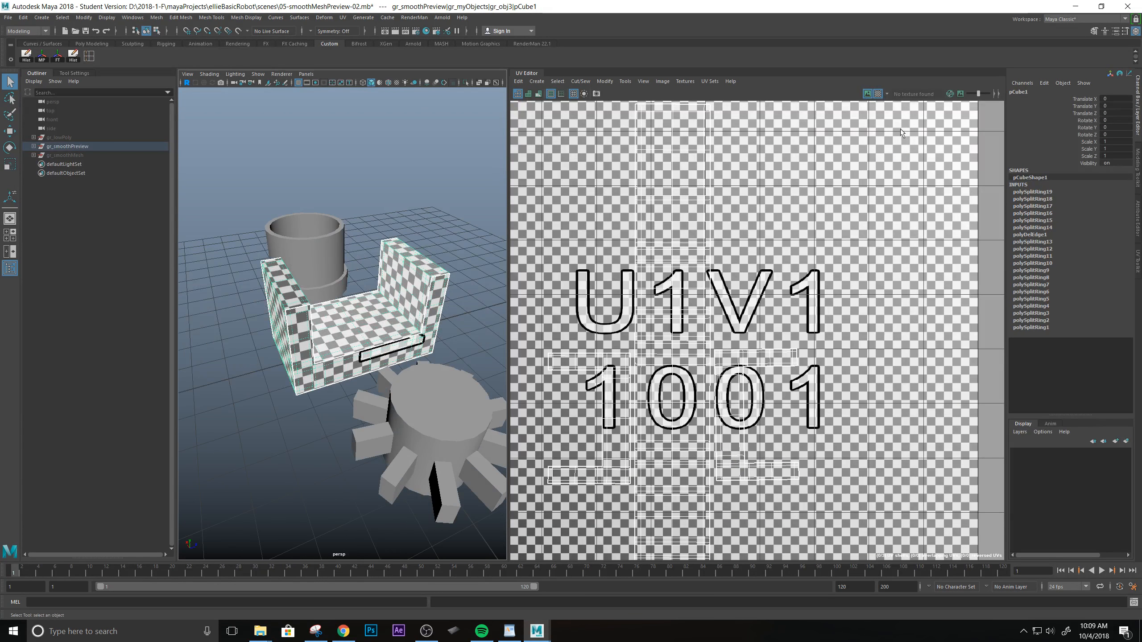
scroll(396, 281, down, 3)
alt+drag(395, 281, 306, 233)
scroll(382, 267, up, 4)
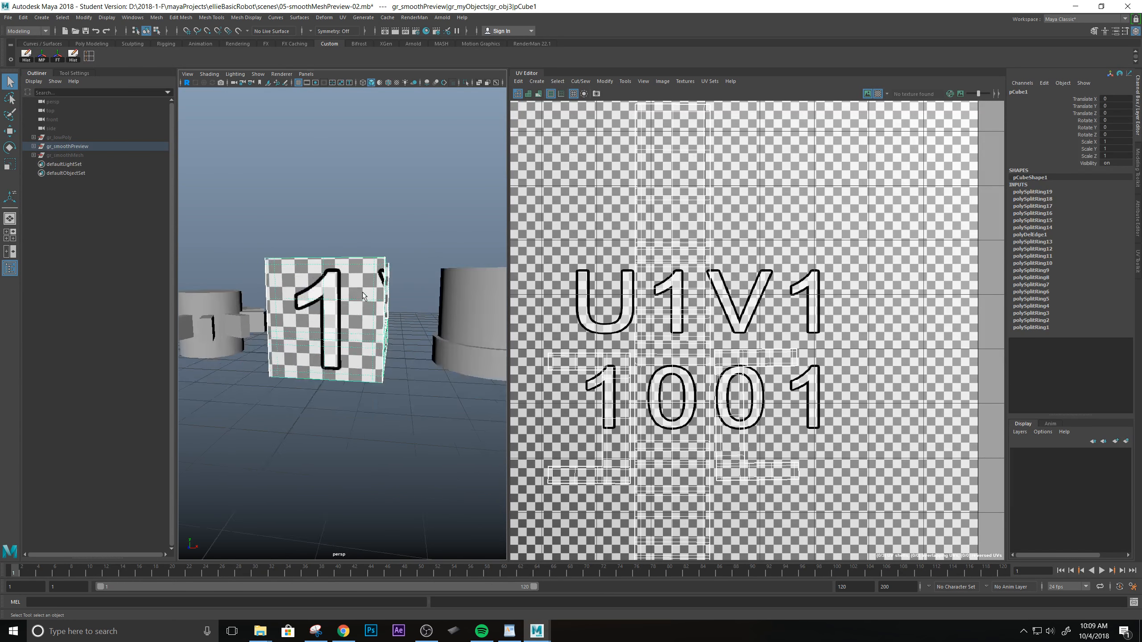
alt+drag(382, 267, 382, 297)
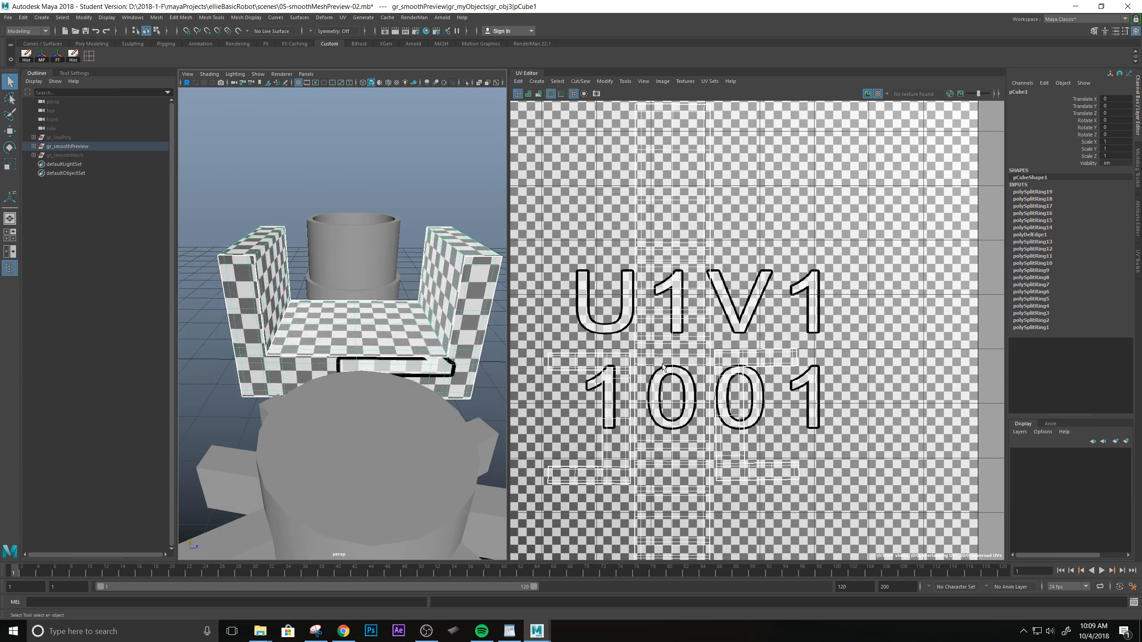
scroll(732, 402, down, 3)
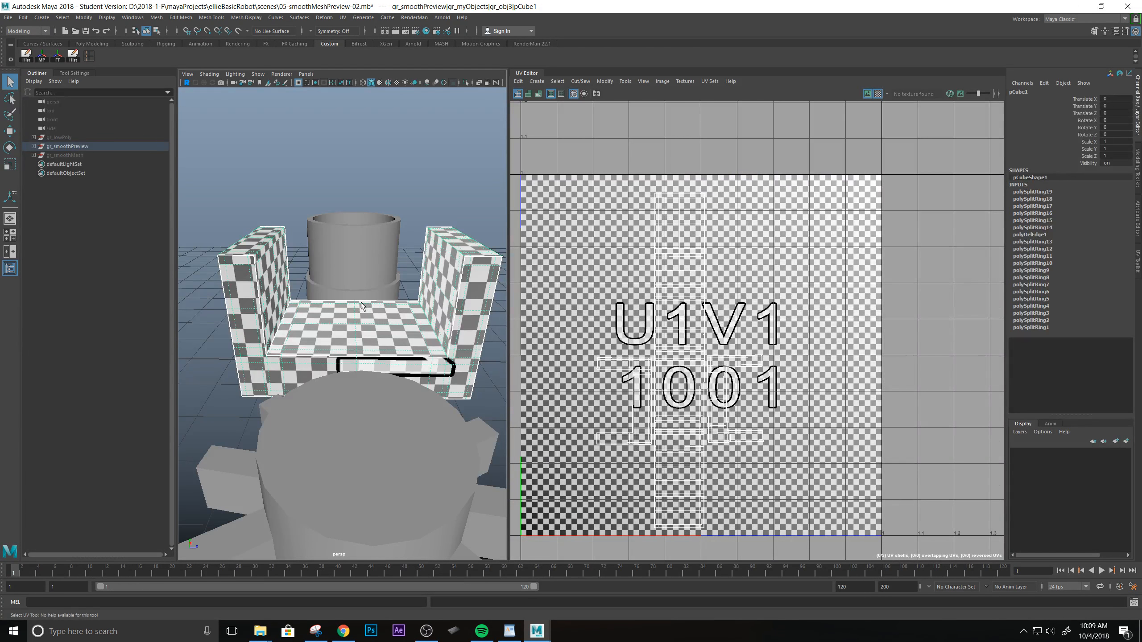
Review the block's checker pattern up close and from a distance beside the untextured pipe and gear.
alt+drag(396, 273, 416, 294)
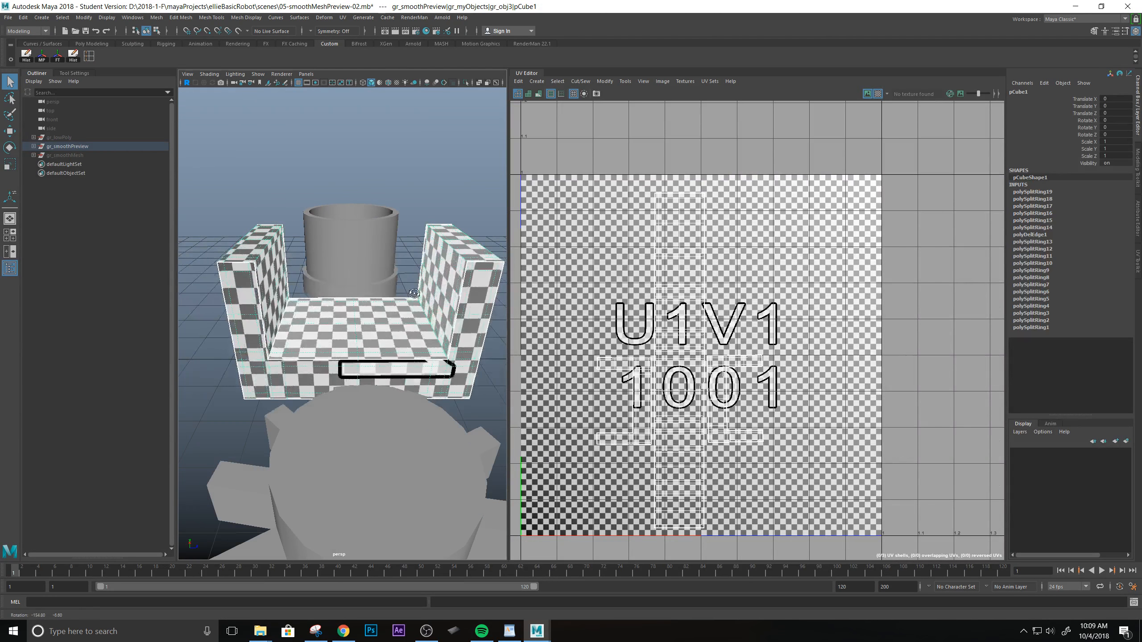
alt+drag(303, 280, 332, 301)
alt+right_drag(331, 298, 365, 292)
alt+drag(365, 293, 365, 279)
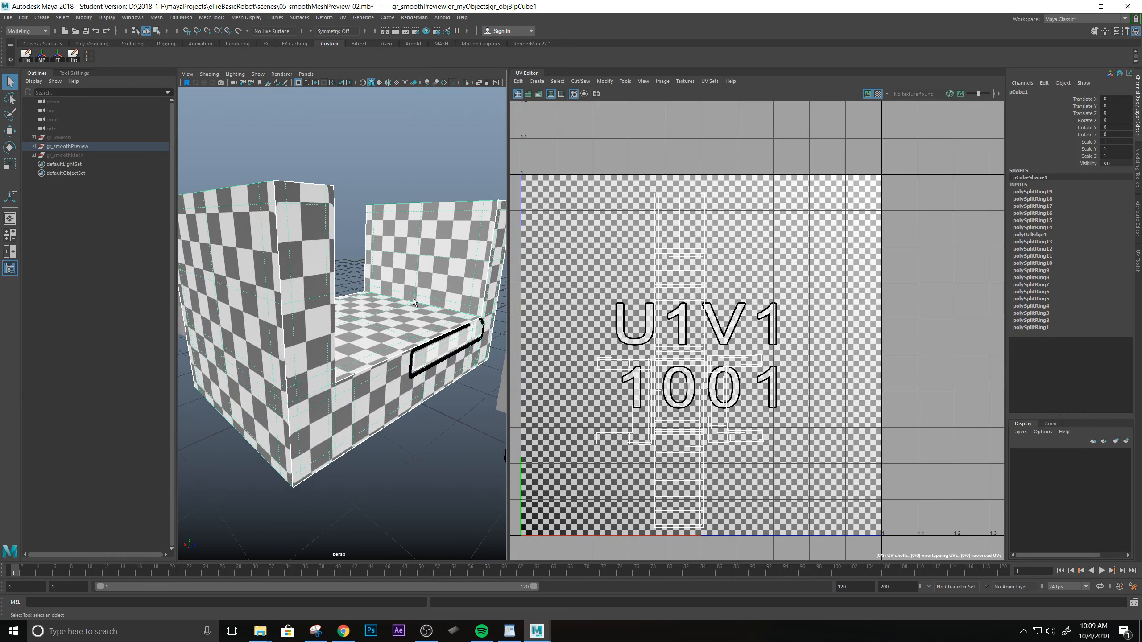
alt+drag(373, 396, 330, 432)
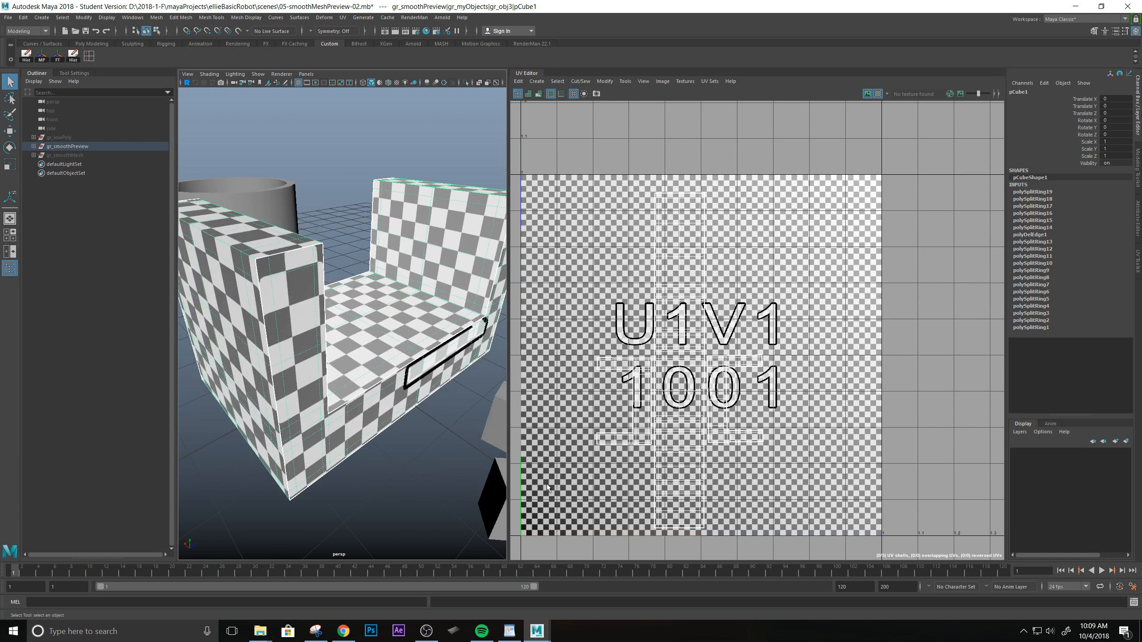
alt+right_drag(330, 432, 299, 414)
alt+drag(299, 414, 288, 349)
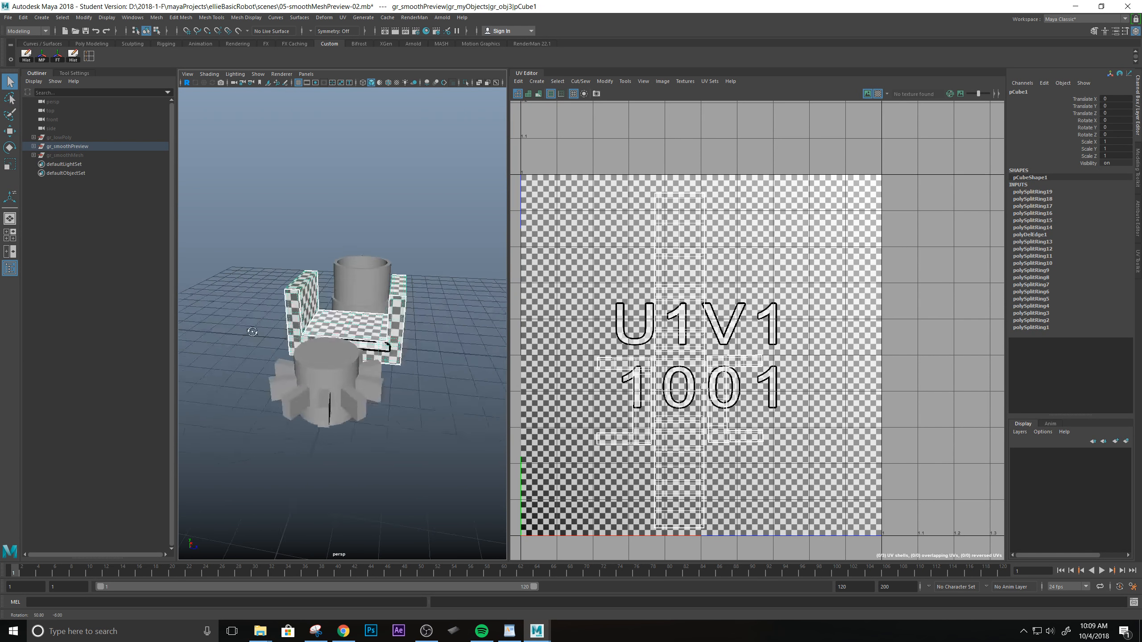
alt+right_drag(288, 349, 305, 328)
alt+drag(306, 328, 328, 306)
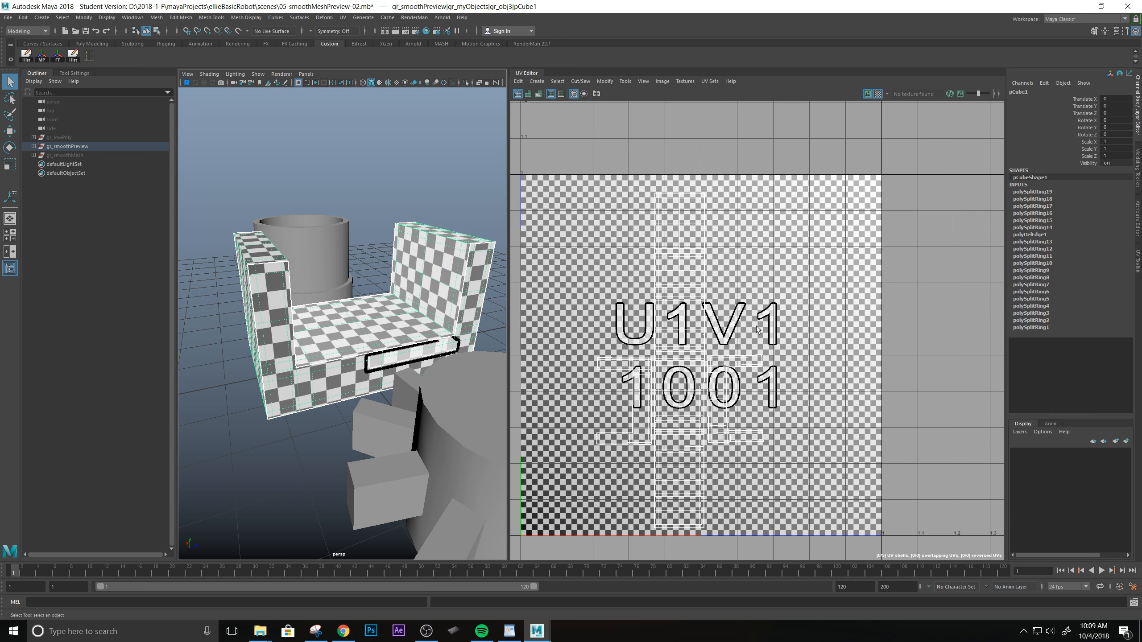
scroll(349, 355, down, 3)
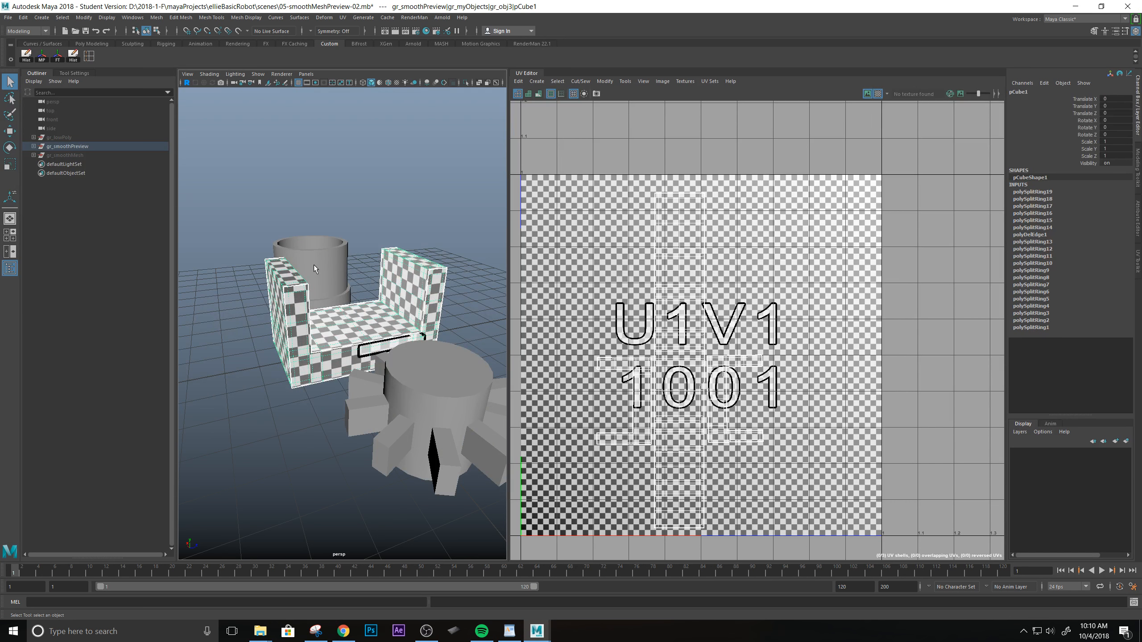
scroll(314, 264, down, 3)
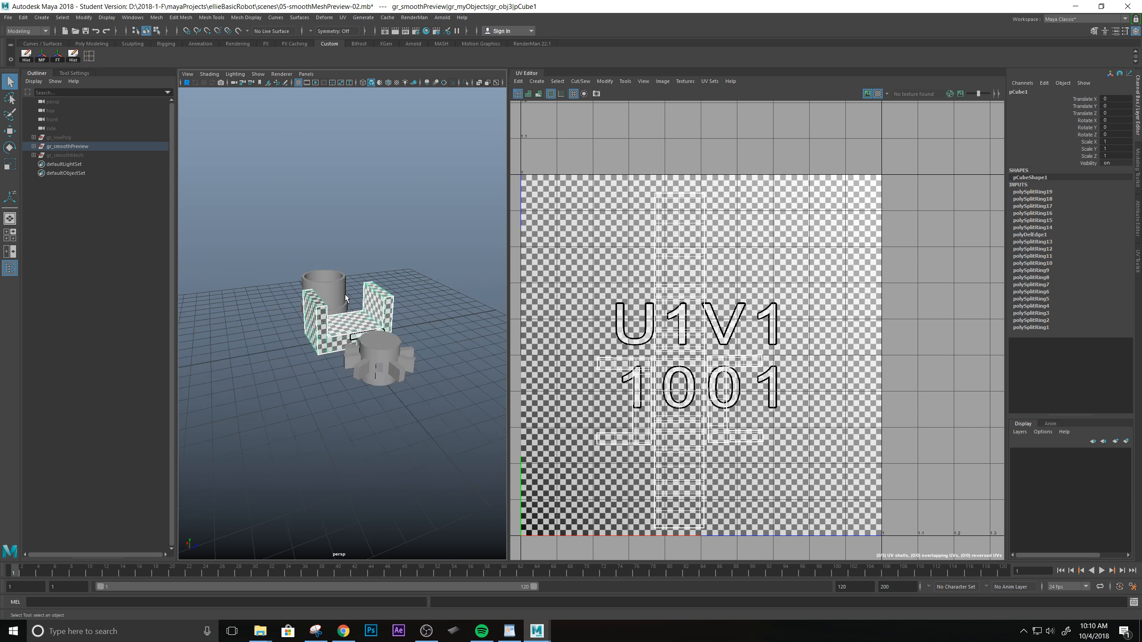
scroll(345, 295, up, 2)
alt+drag(359, 338, 446, 306)
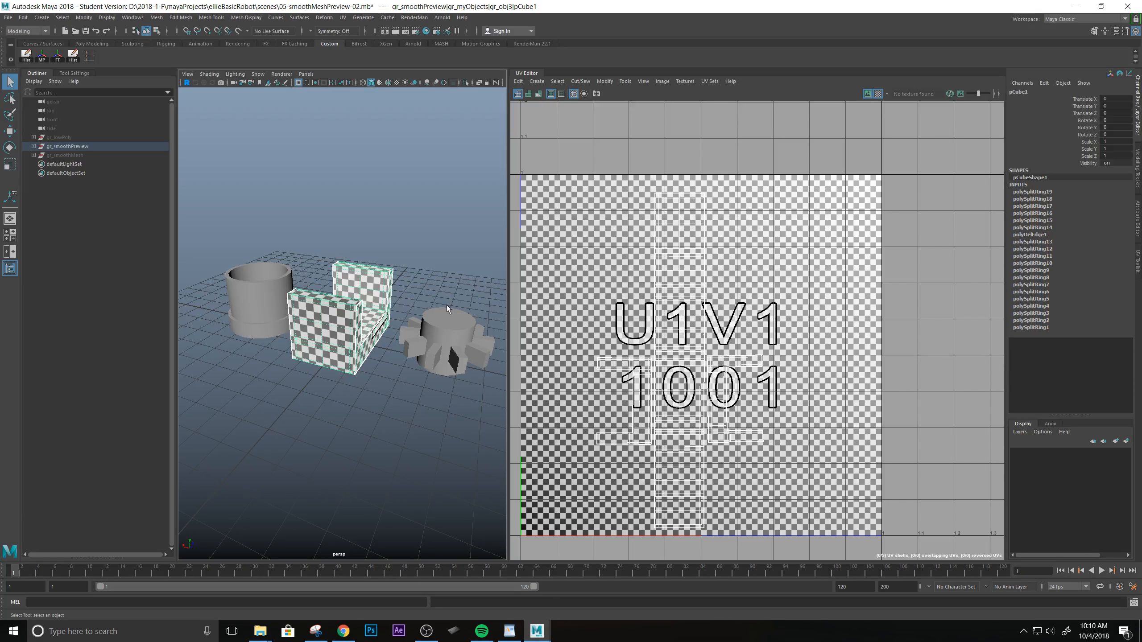